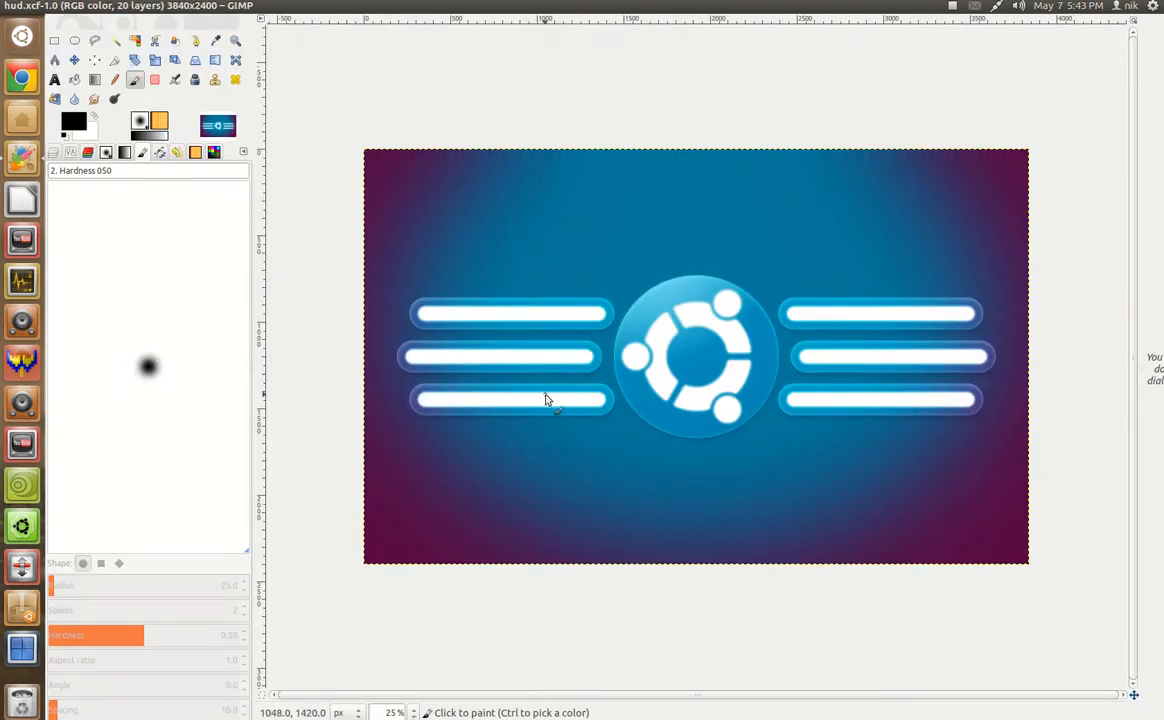
Bring up the layer list of the hud.xcf artwork for a look, and close that image
scroll(545, 398, up, 4)
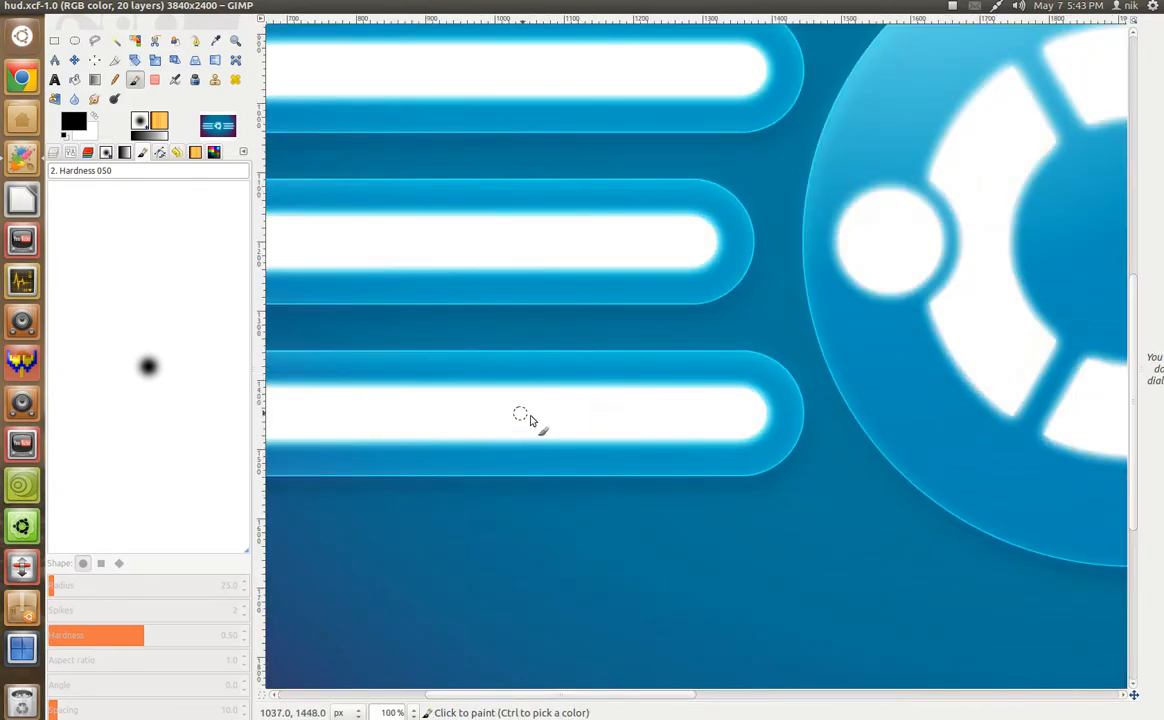
click(56, 153)
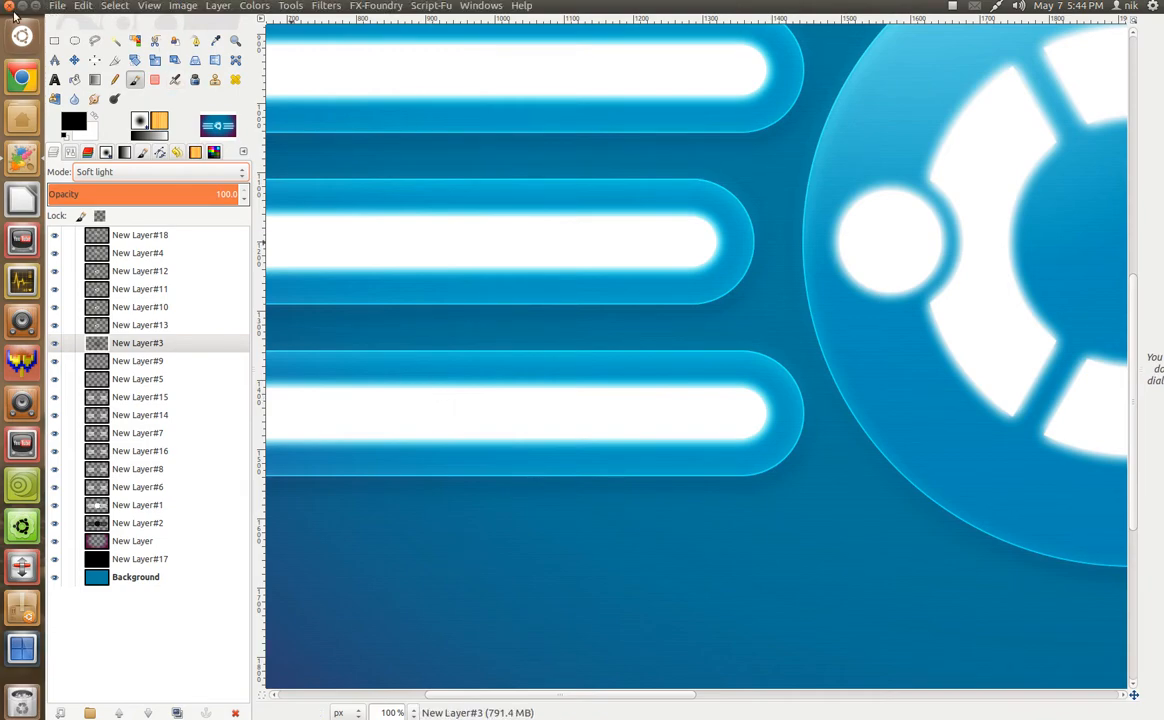
click(9, 6)
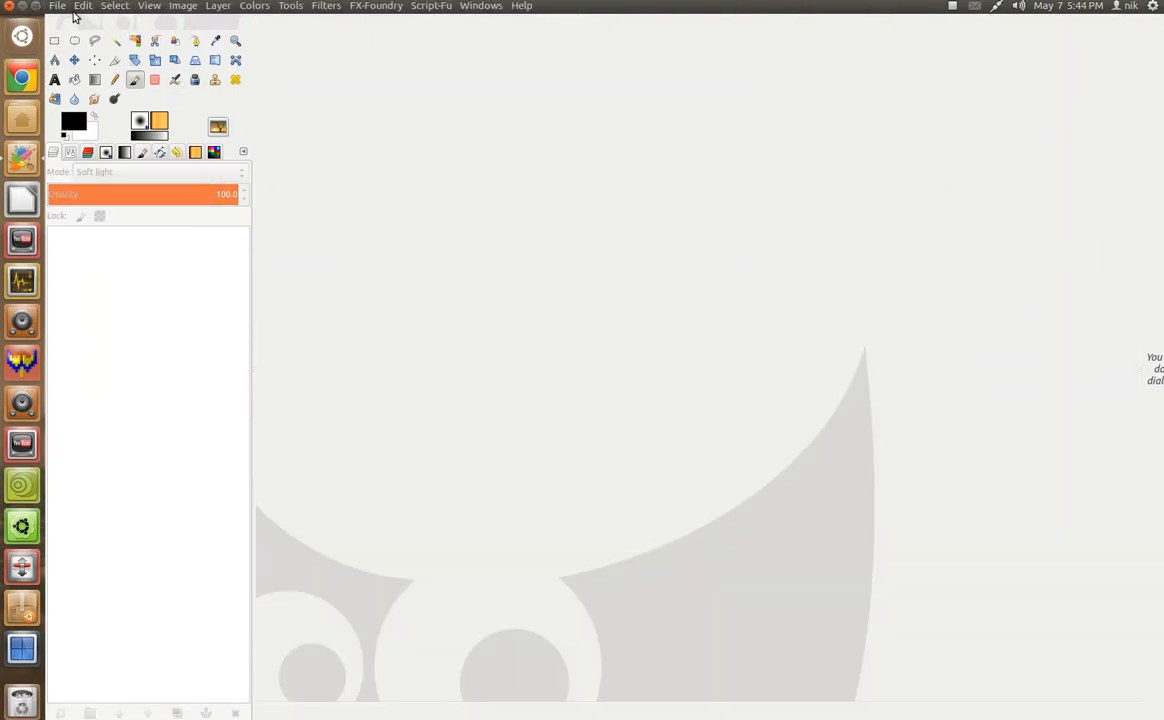
Create a new 3840 × 2400 px image and add a transparent layer of the same size above the background
click(60, 8)
click(75, 21)
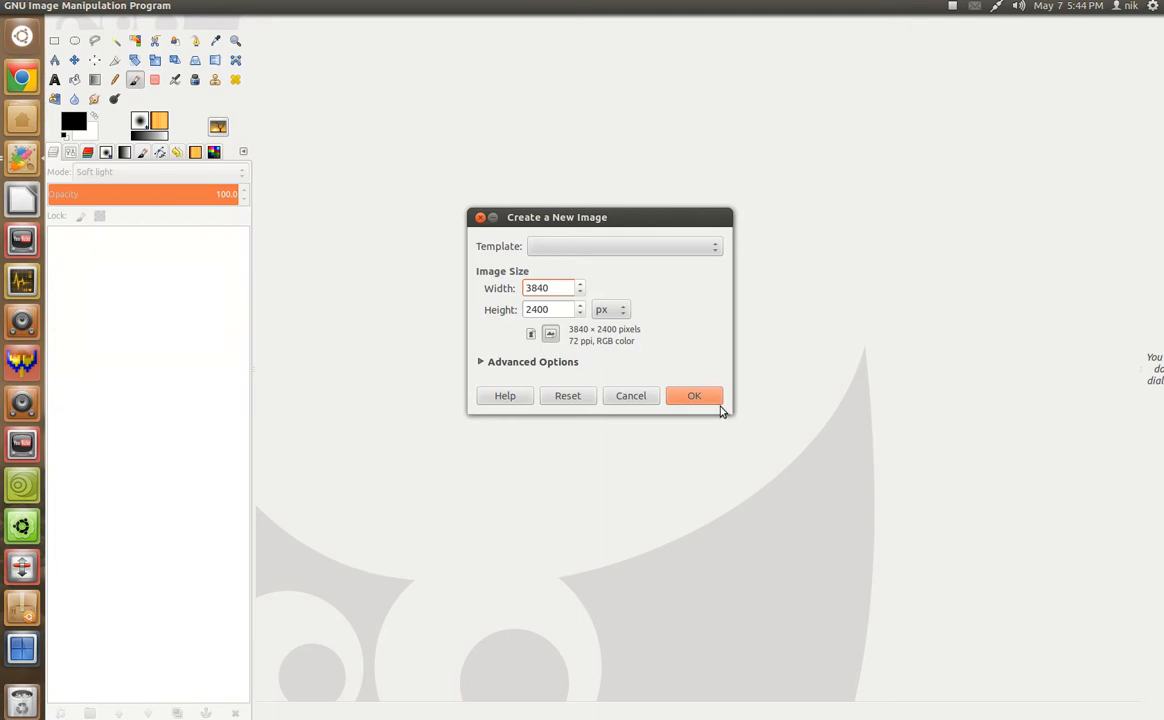
drag(566, 309, 494, 288)
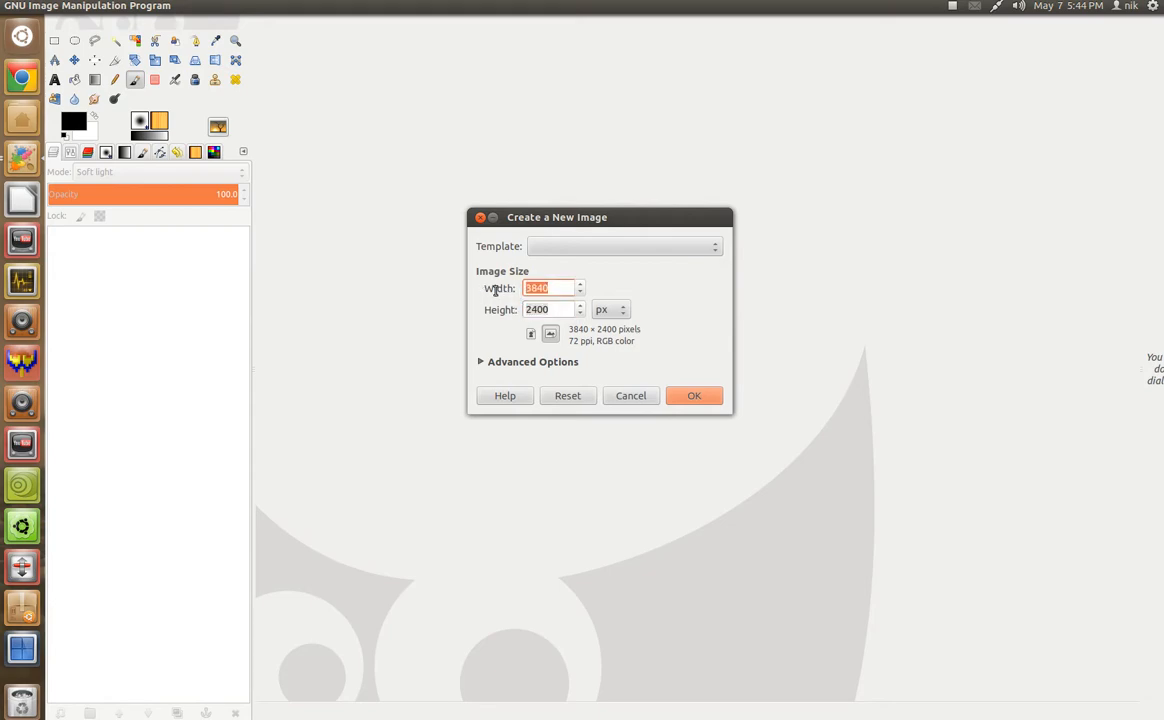
click(694, 397)
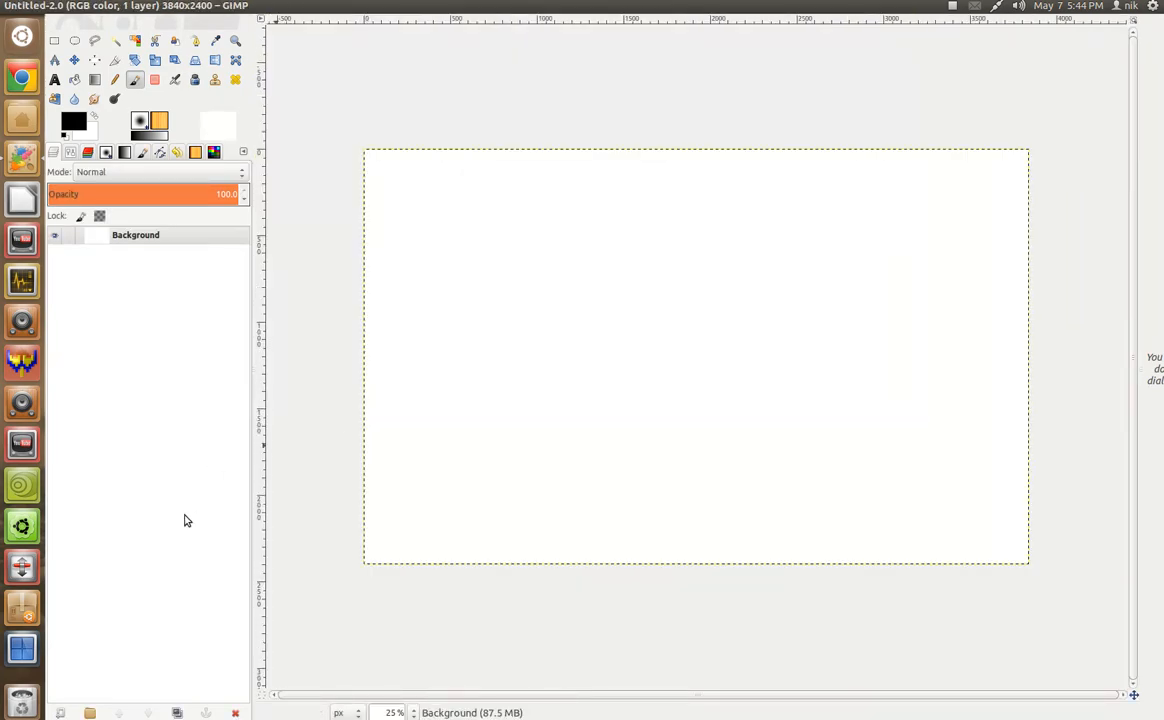
key(shift+ctrl+n)
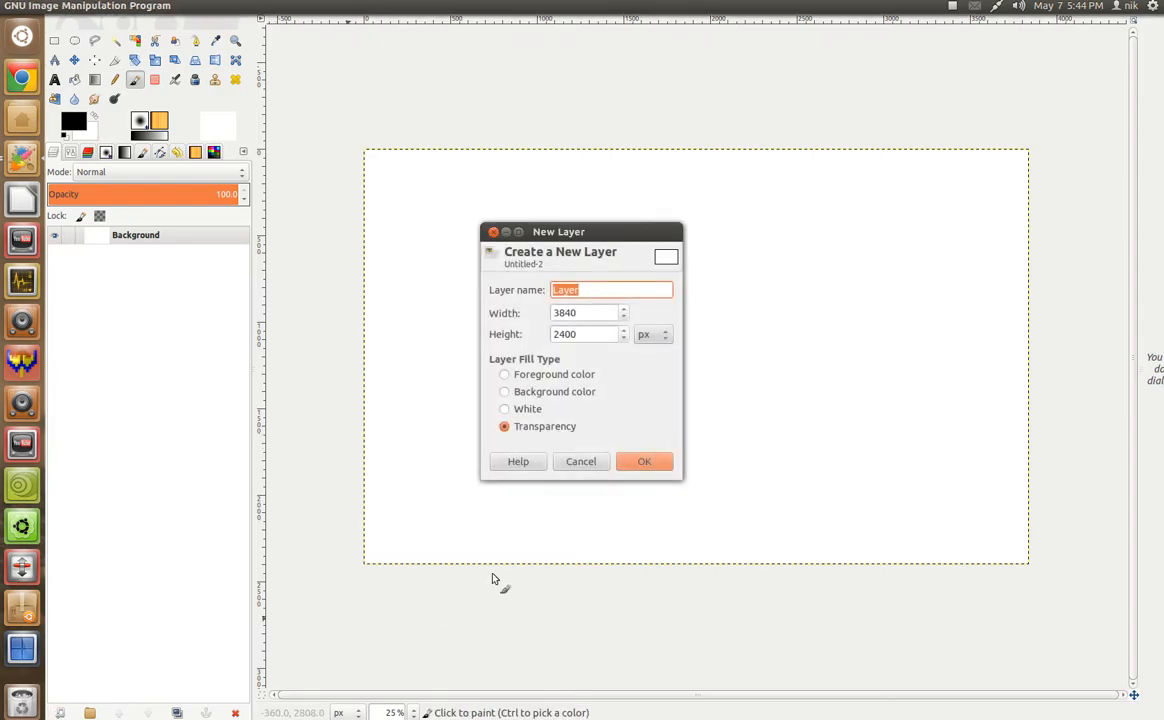
click(633, 459)
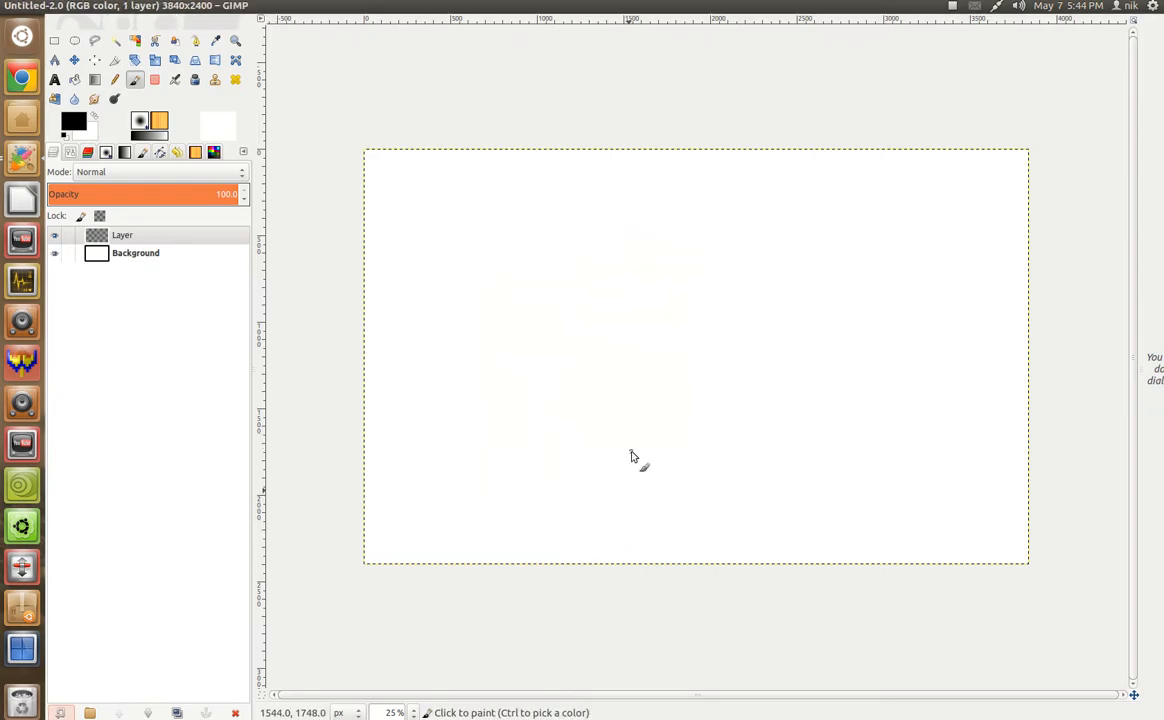
Fill the Background layer with the saved green colour 3aac1f
click(184, 261)
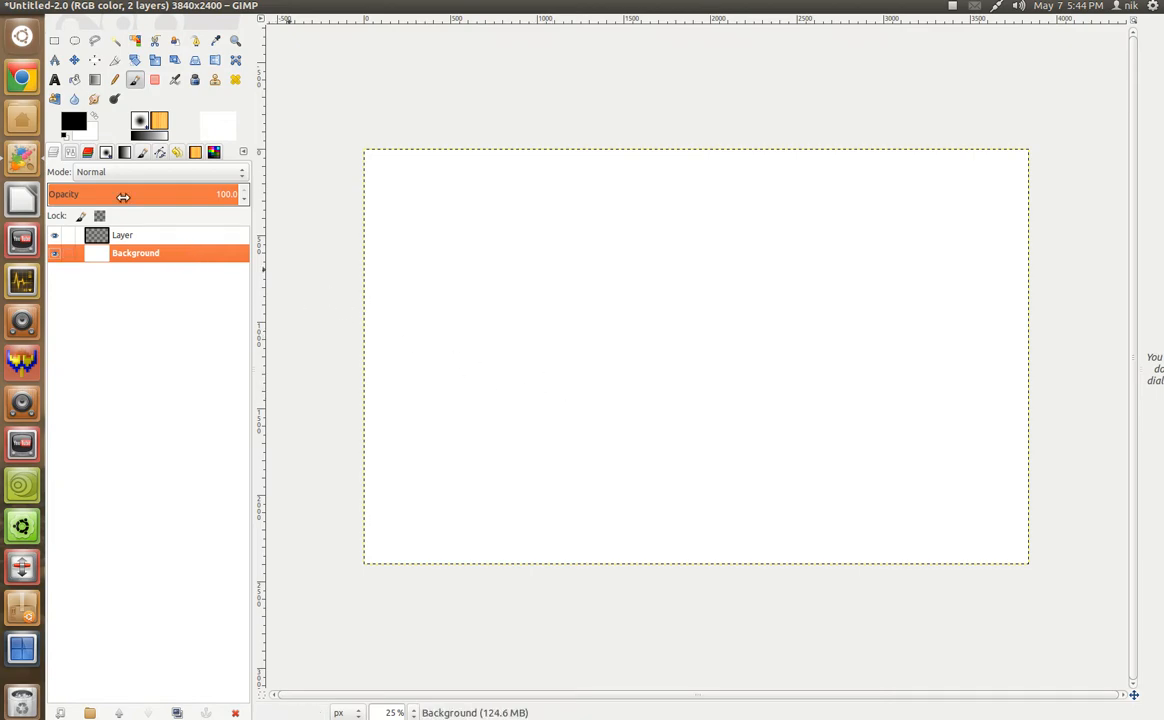
click(70, 121)
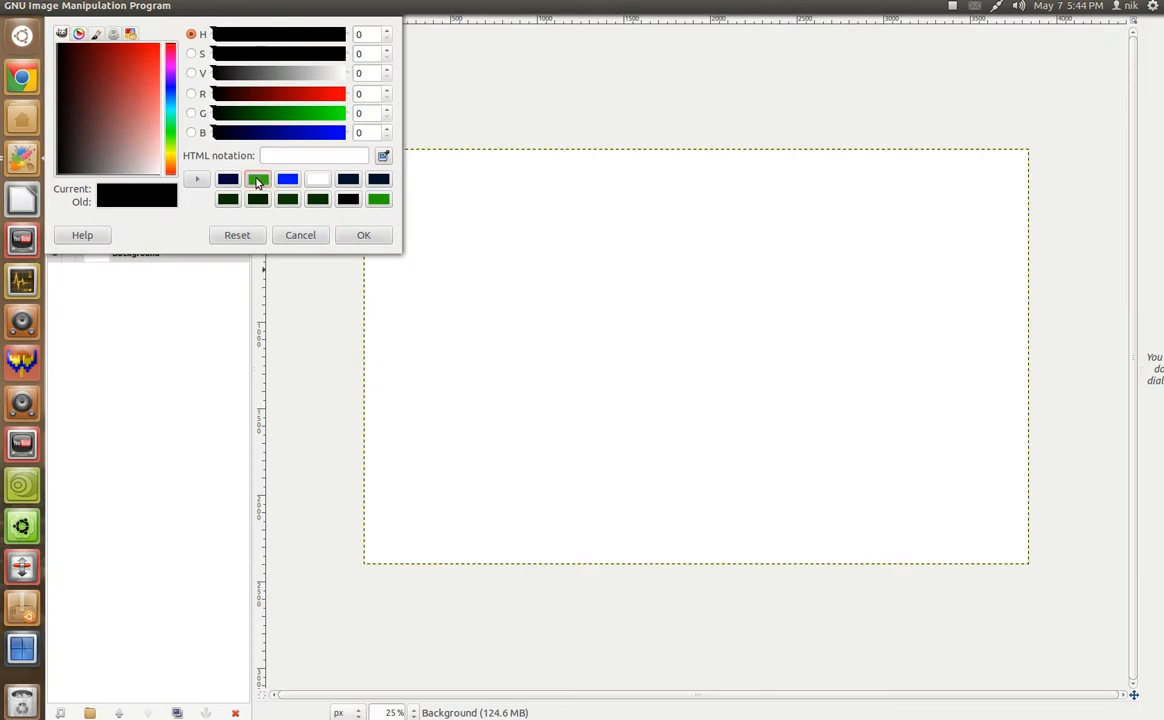
click(258, 180)
click(367, 237)
drag(73, 123, 632, 322)
On the transparent layer, make an elliptical selection about 3550 × 2650 px extending above the canvas, and invert it
click(165, 236)
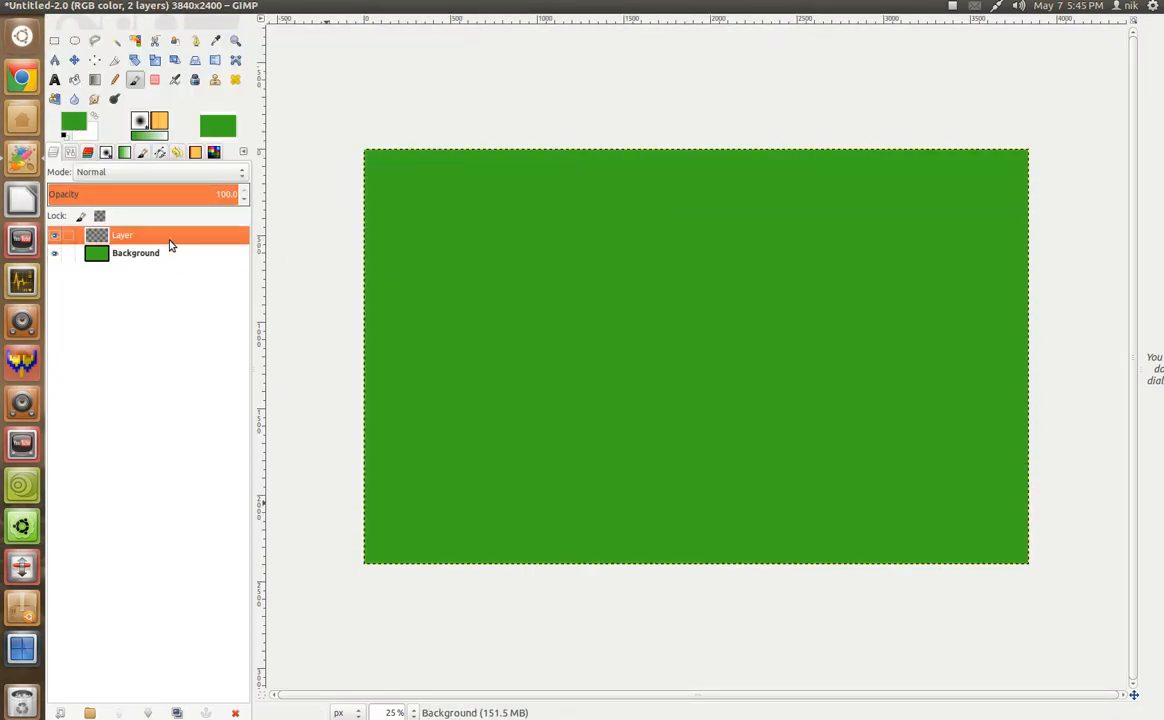
click(74, 41)
drag(385, 90, 1001, 548)
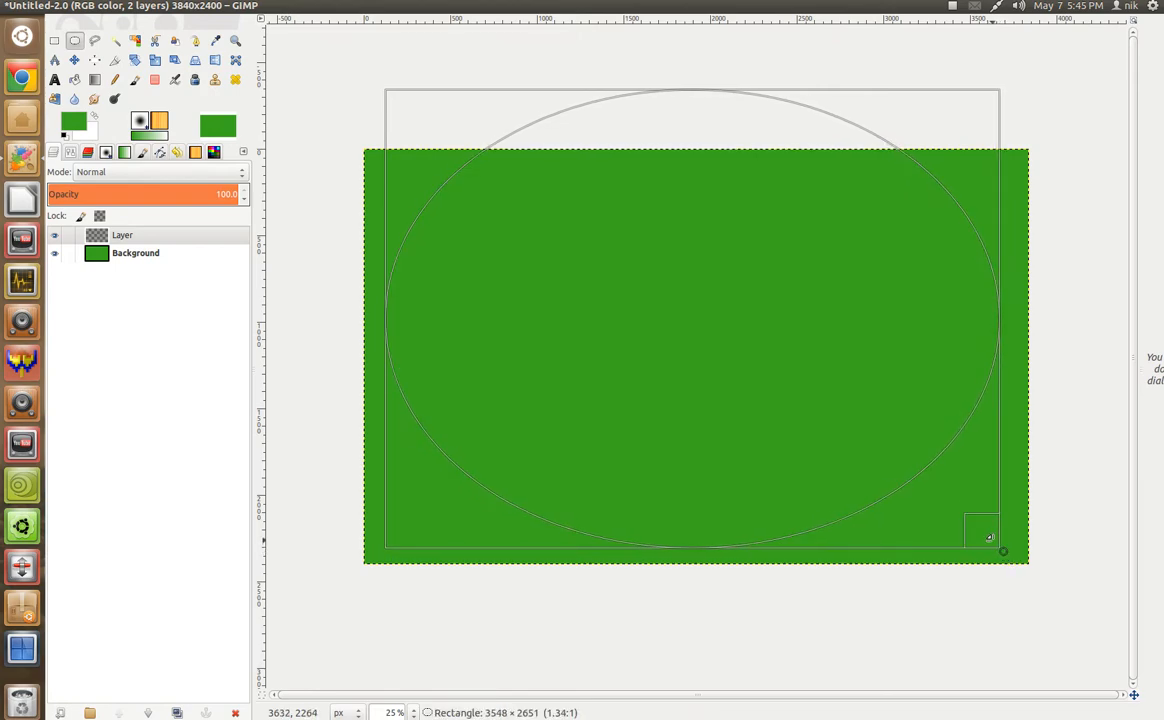
click(109, 6)
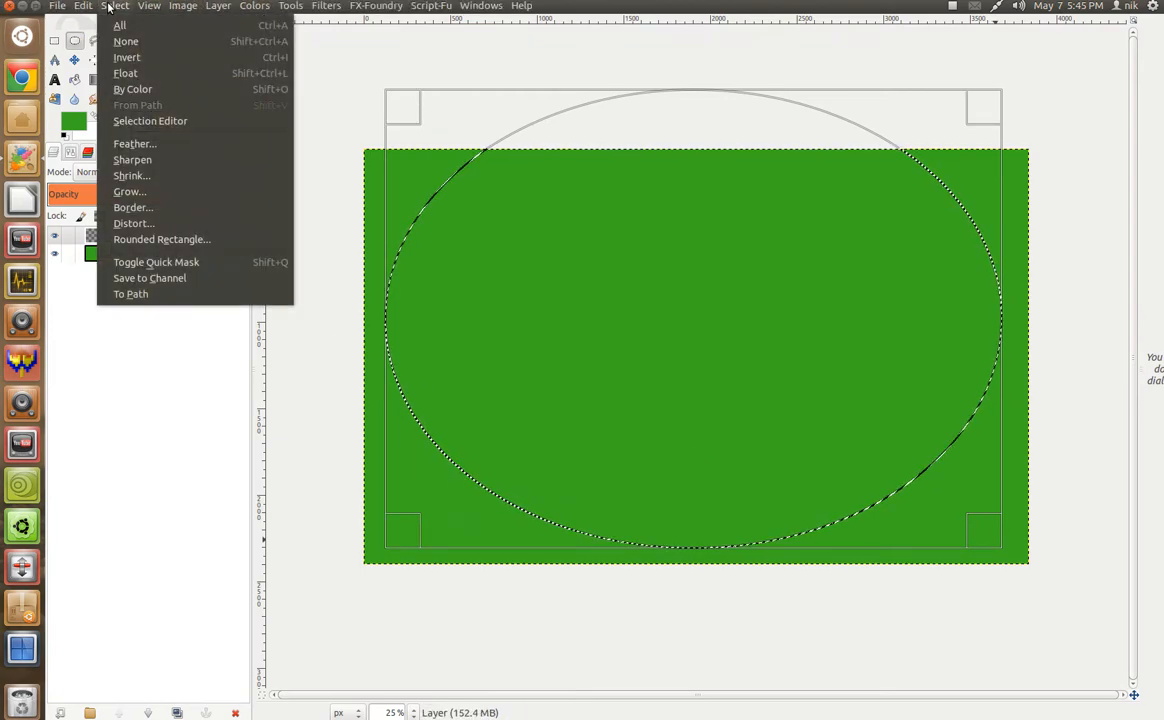
click(125, 58)
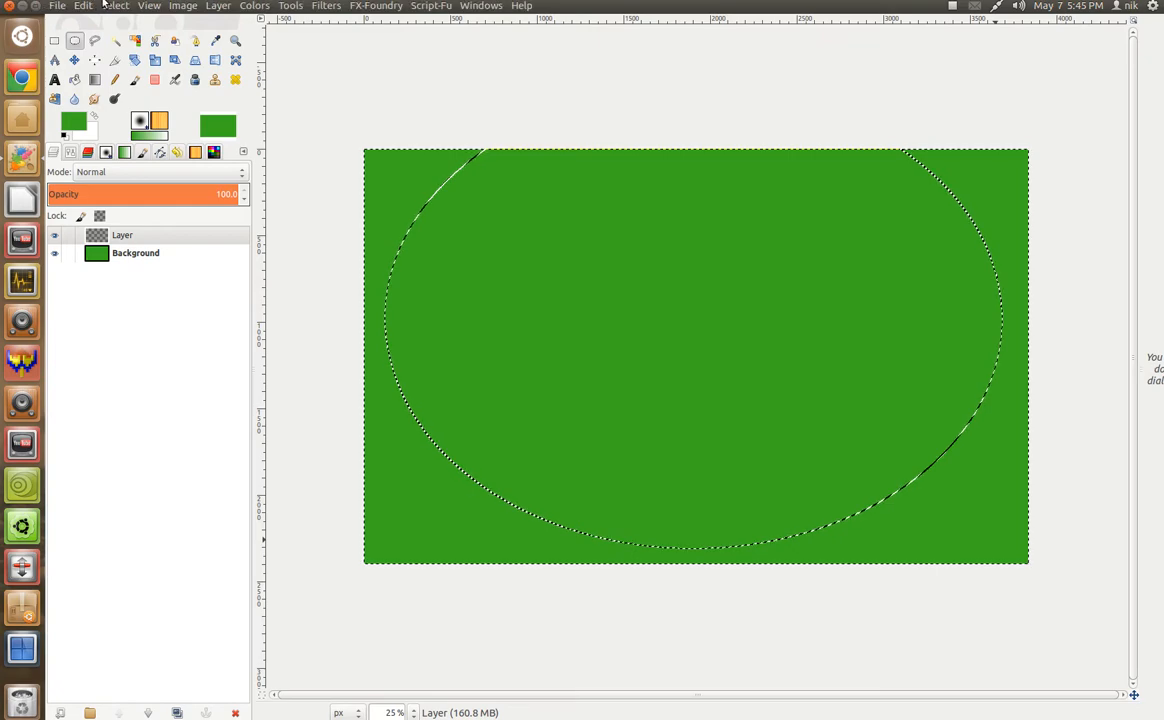
Feather the inverted selection by about 1037 px
click(114, 6)
click(134, 144)
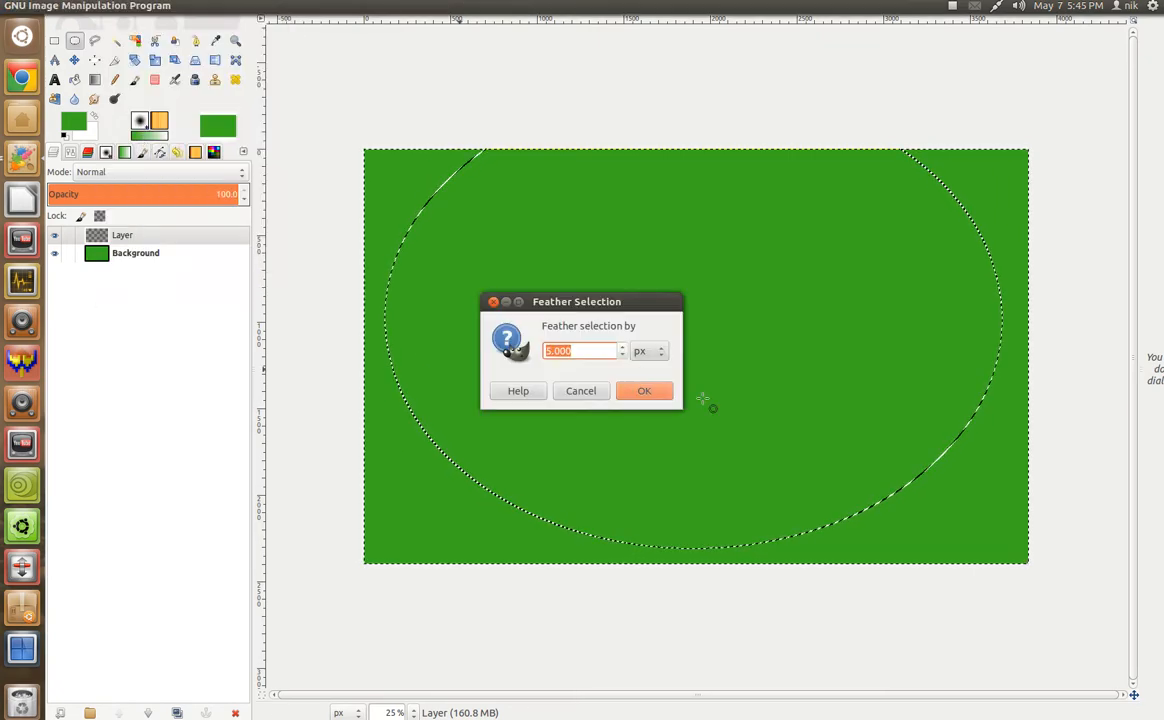
drag(622, 348, 621, 350)
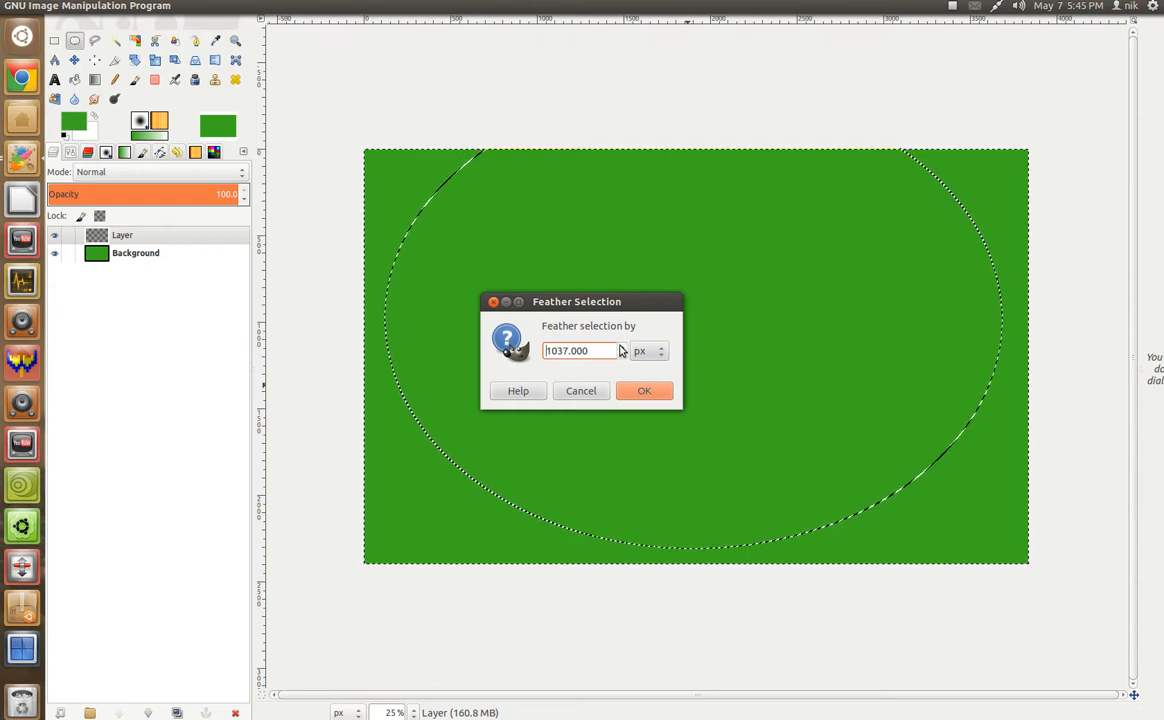
click(631, 391)
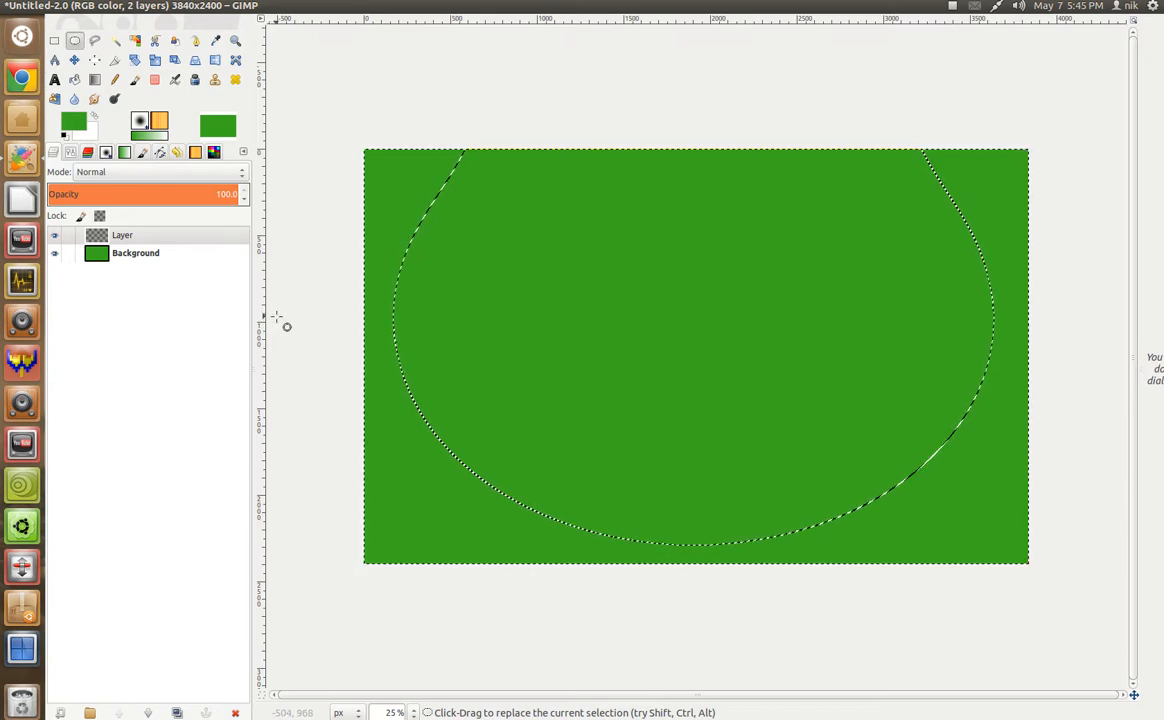
Set the foreground to a very dark navy blue and fill the feathered selection on the upper layer with it
click(71, 122)
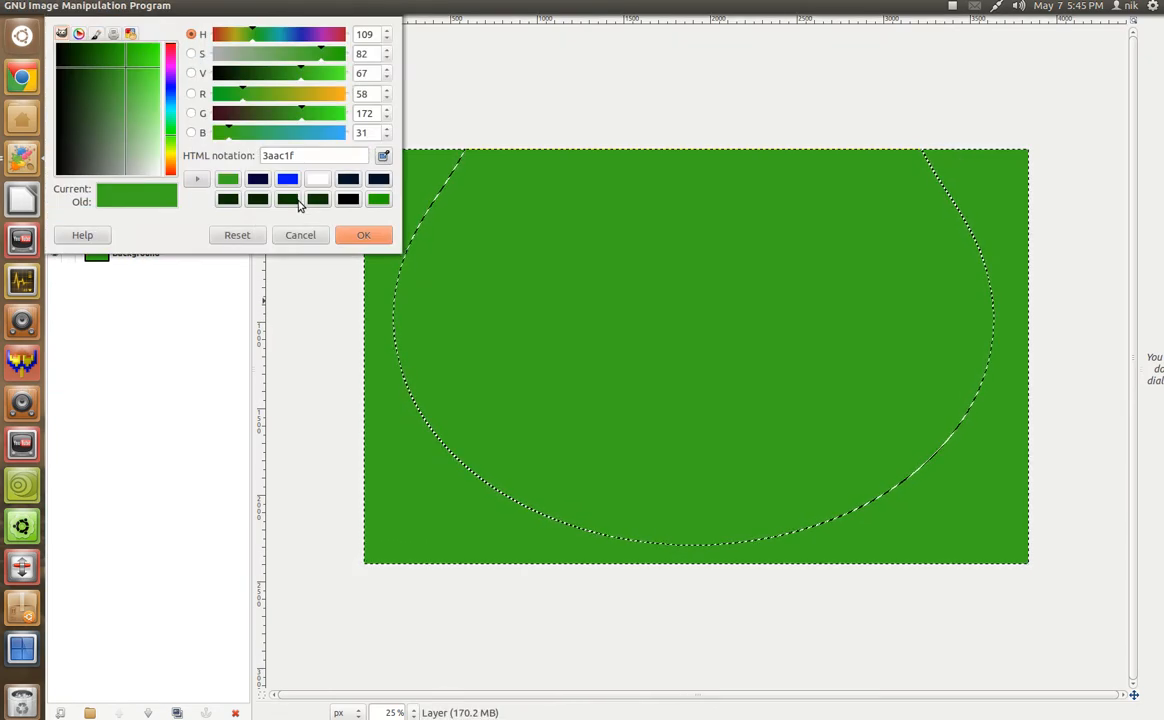
click(257, 179)
drag(113, 74, 155, 87)
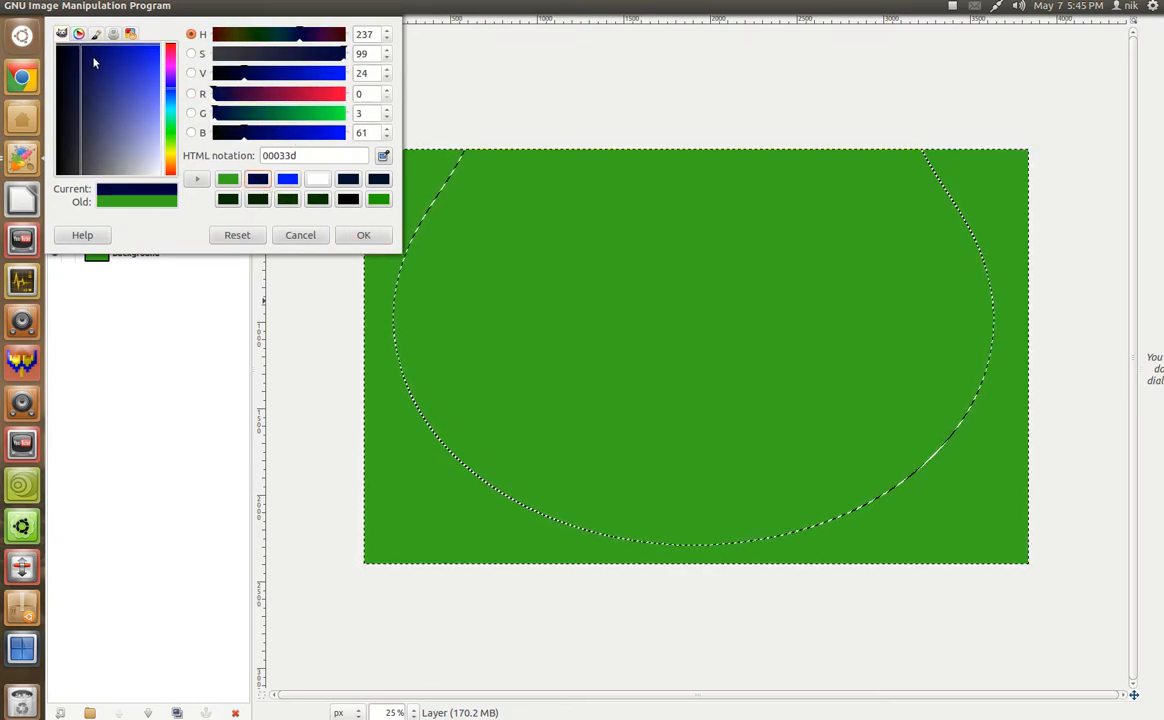
drag(88, 58, 78, 47)
click(363, 234)
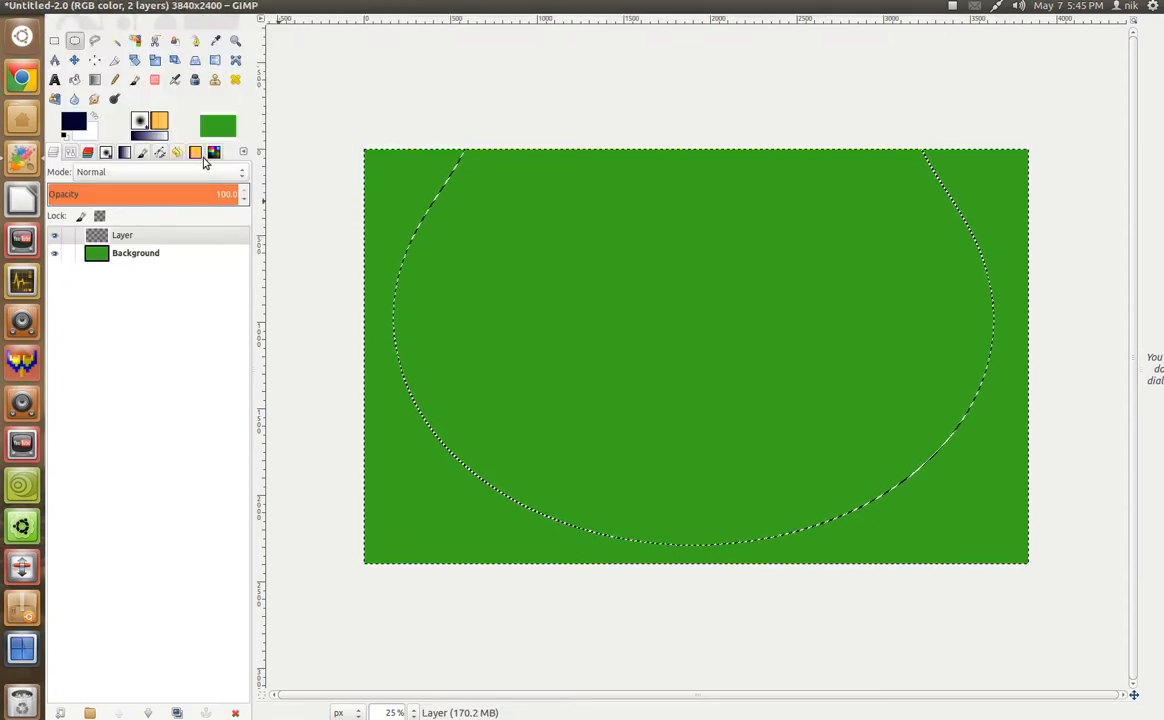
drag(80, 118, 403, 395)
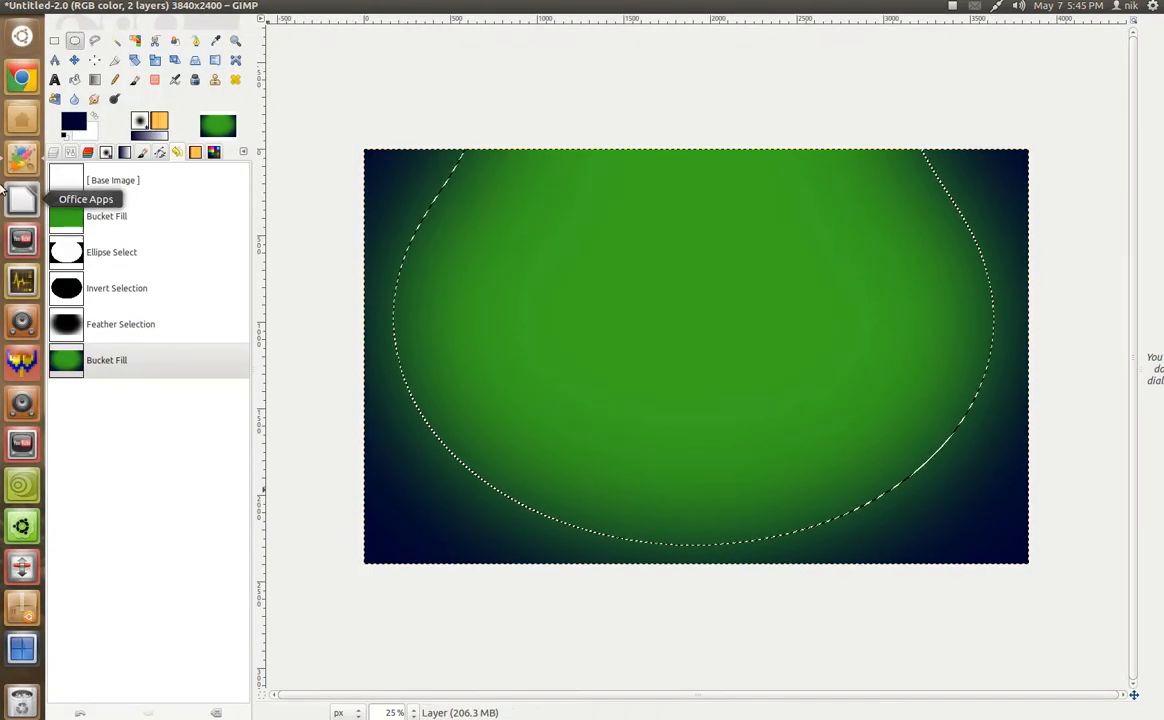
Return to the layer list and clear the selection around the vignette
click(55, 151)
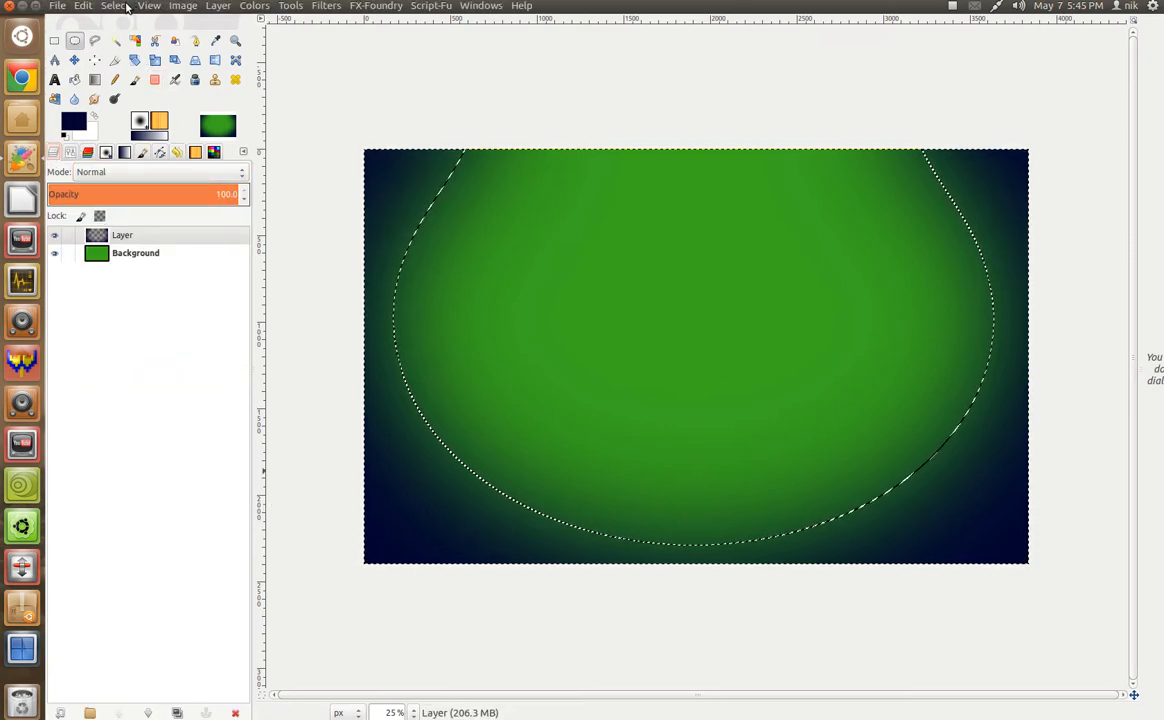
click(114, 5)
click(128, 41)
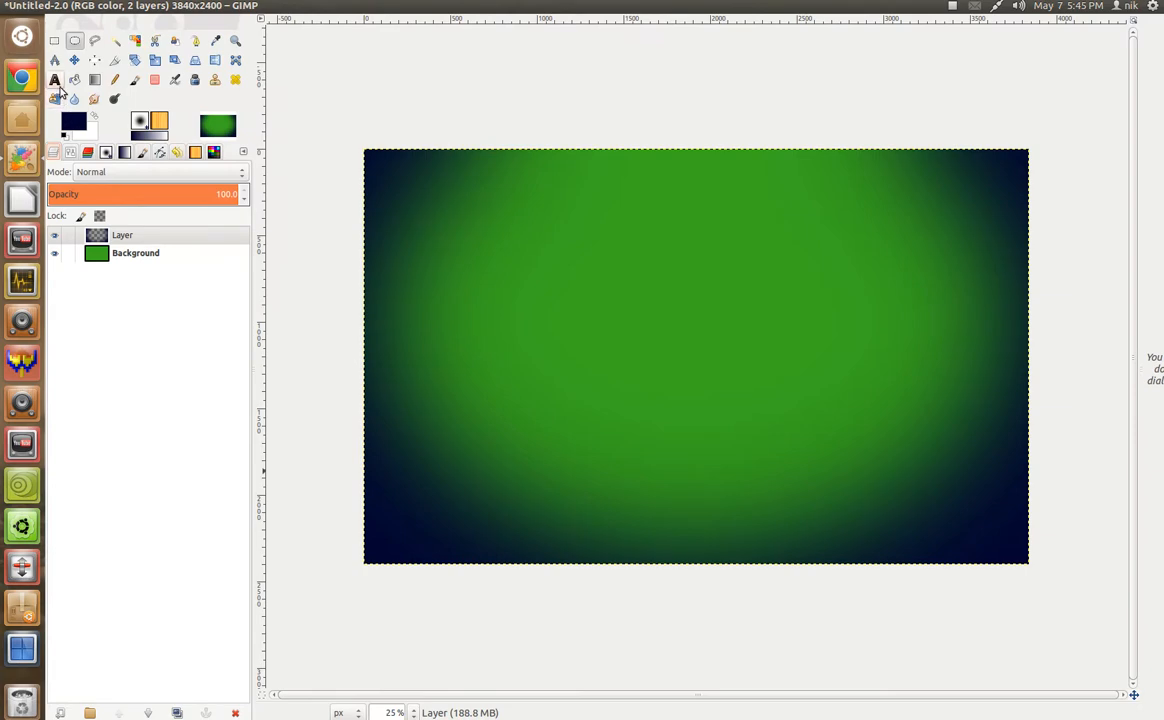
Add another transparent 3840 × 2400 px layer and enter the text "gimp" in a text box about 3268 × 2028 px
click(55, 79)
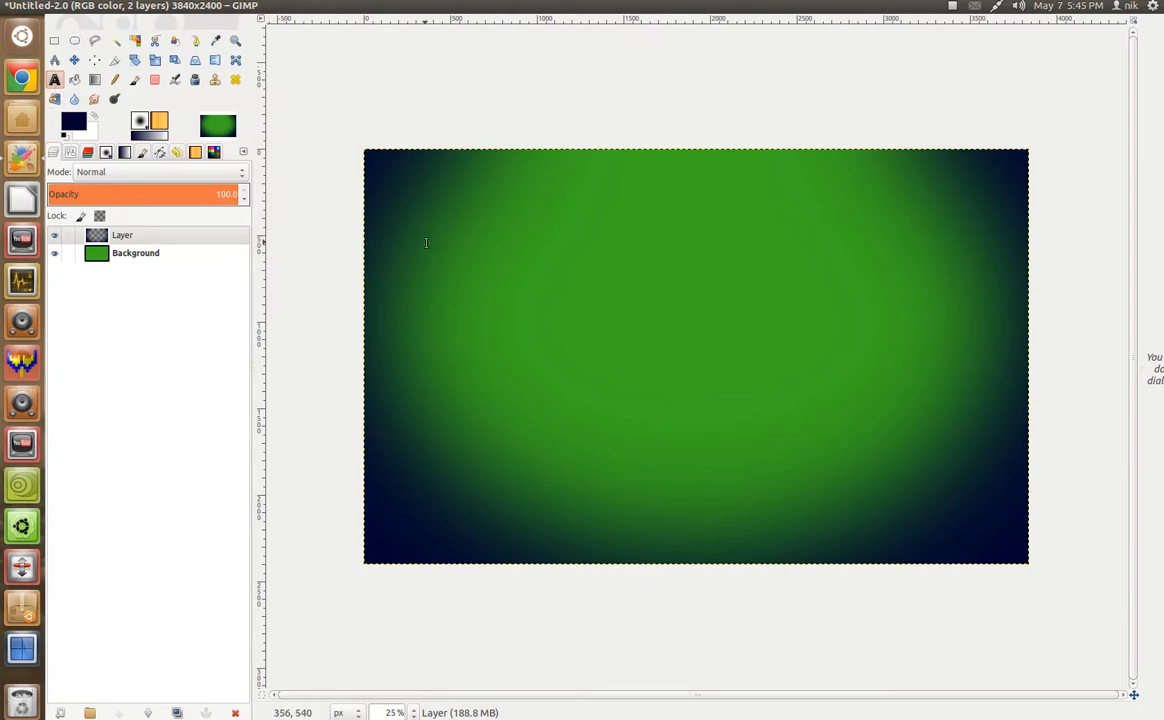
click(61, 712)
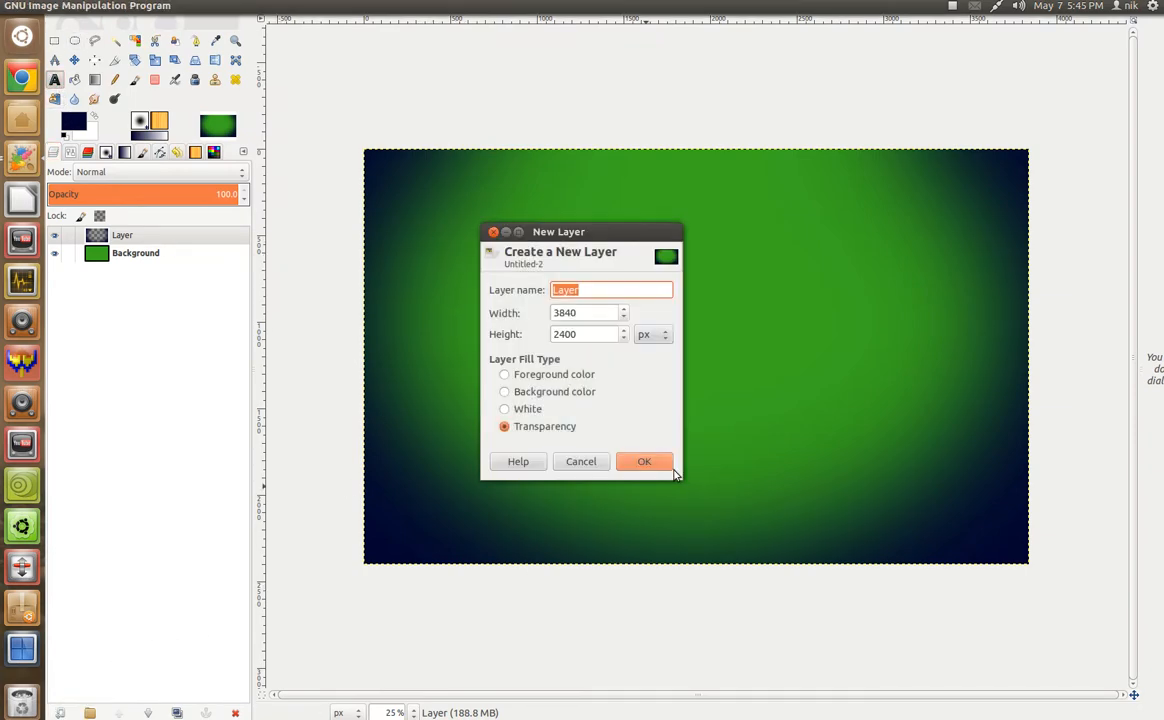
click(645, 460)
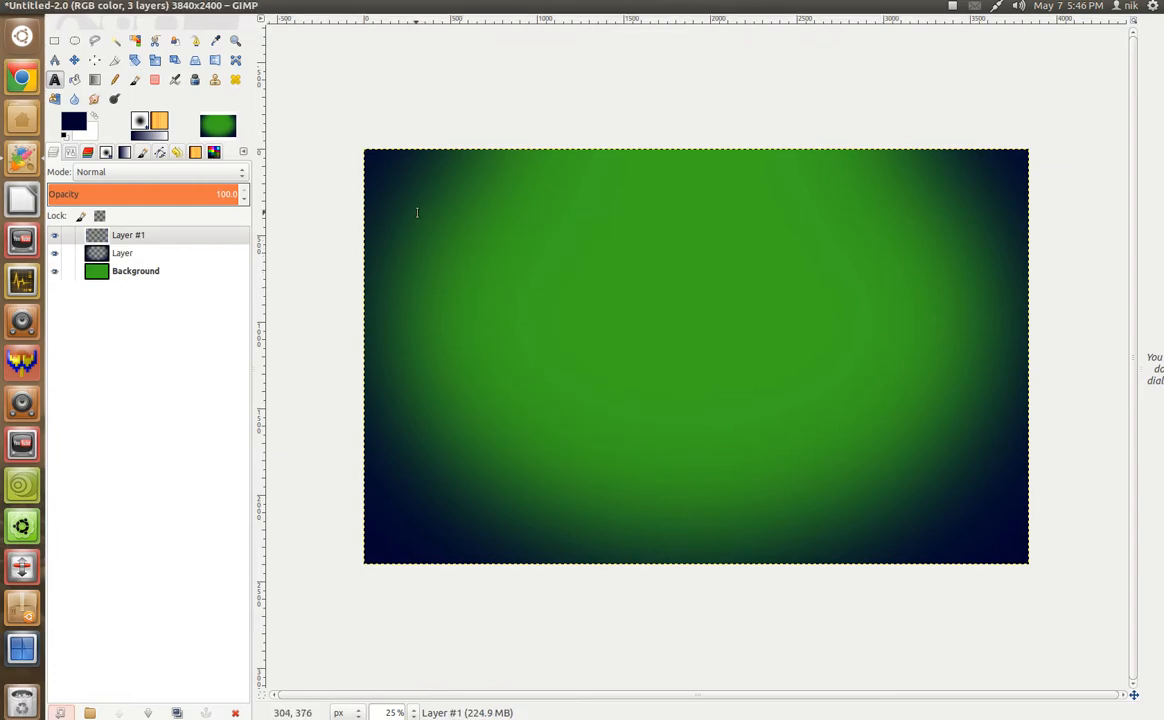
drag(412, 187, 982, 541)
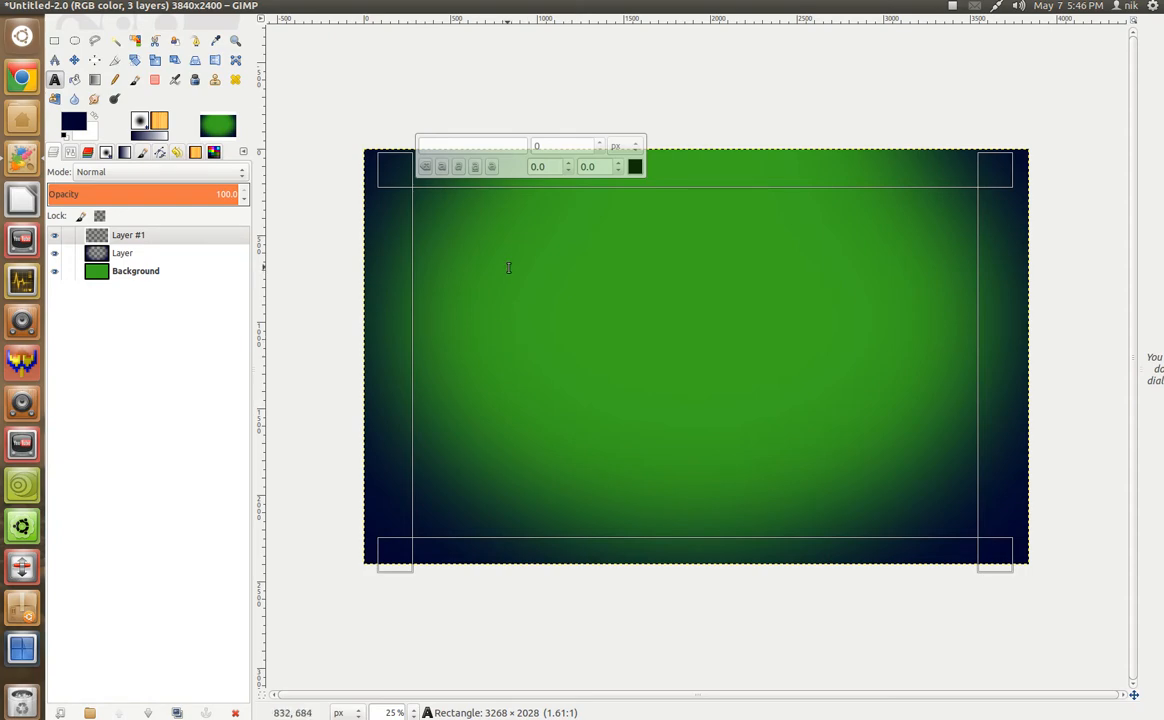
text(gimp)
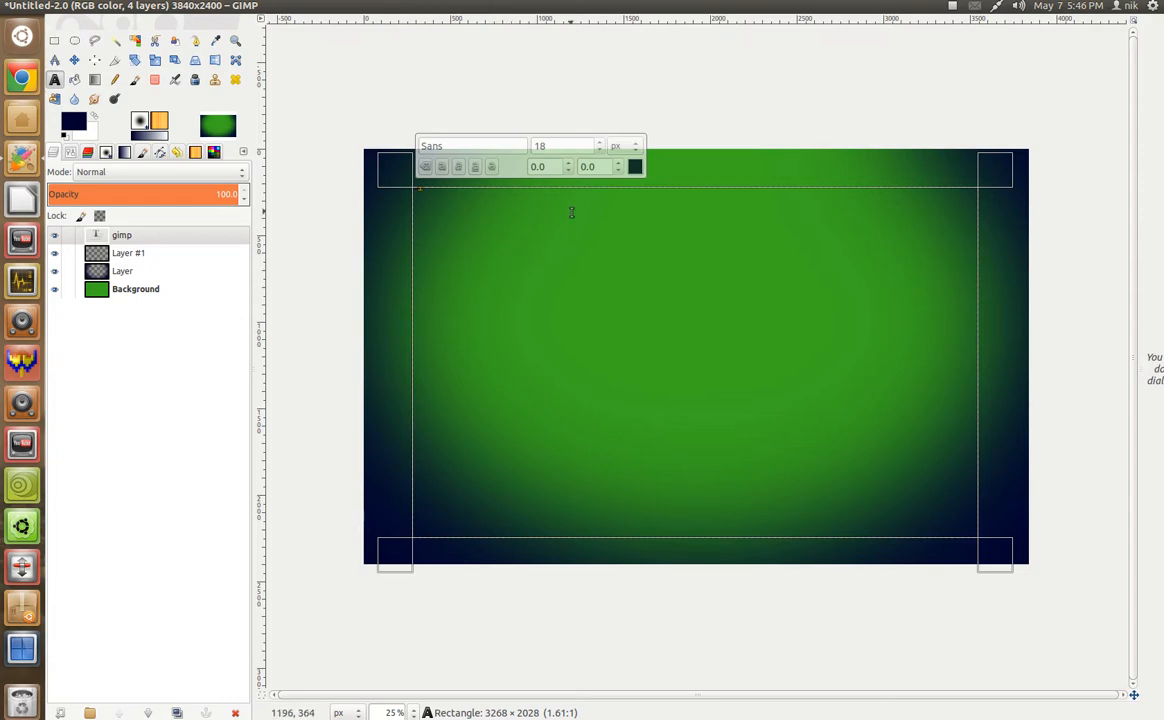
Select the whole word "gimp" in the text box and set its font size to 1060 px
scroll(515, 213, up, 5)
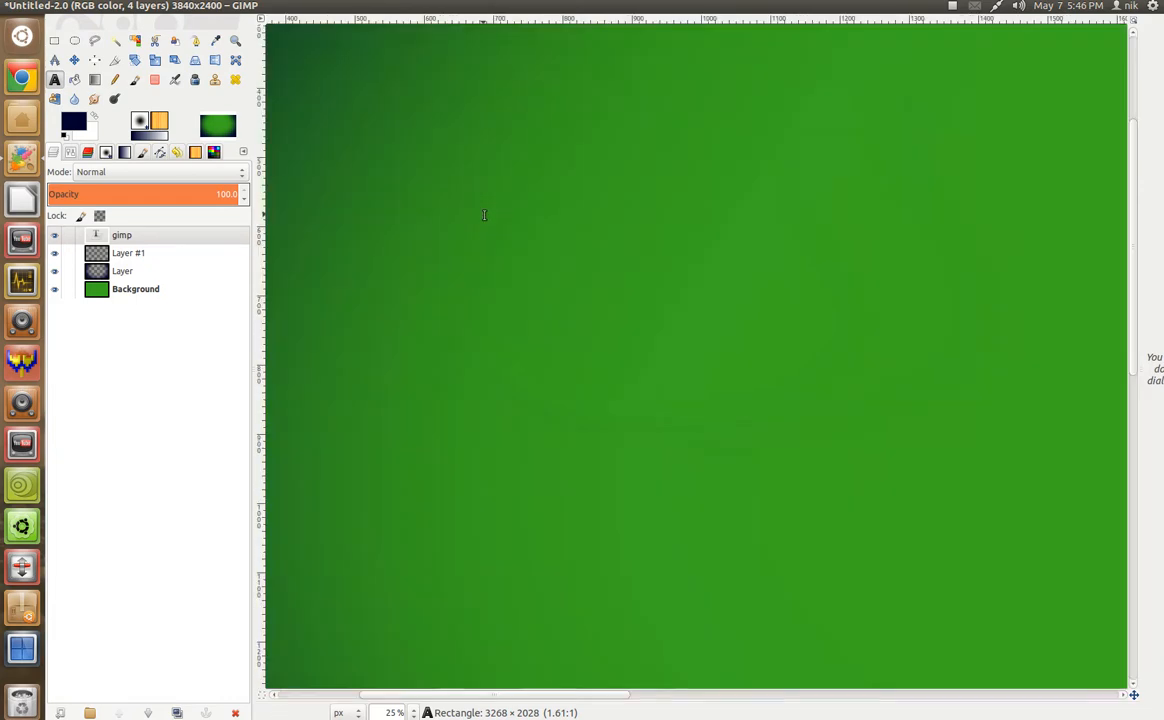
drag(515, 213, 884, 579)
drag(540, 269, 685, 509)
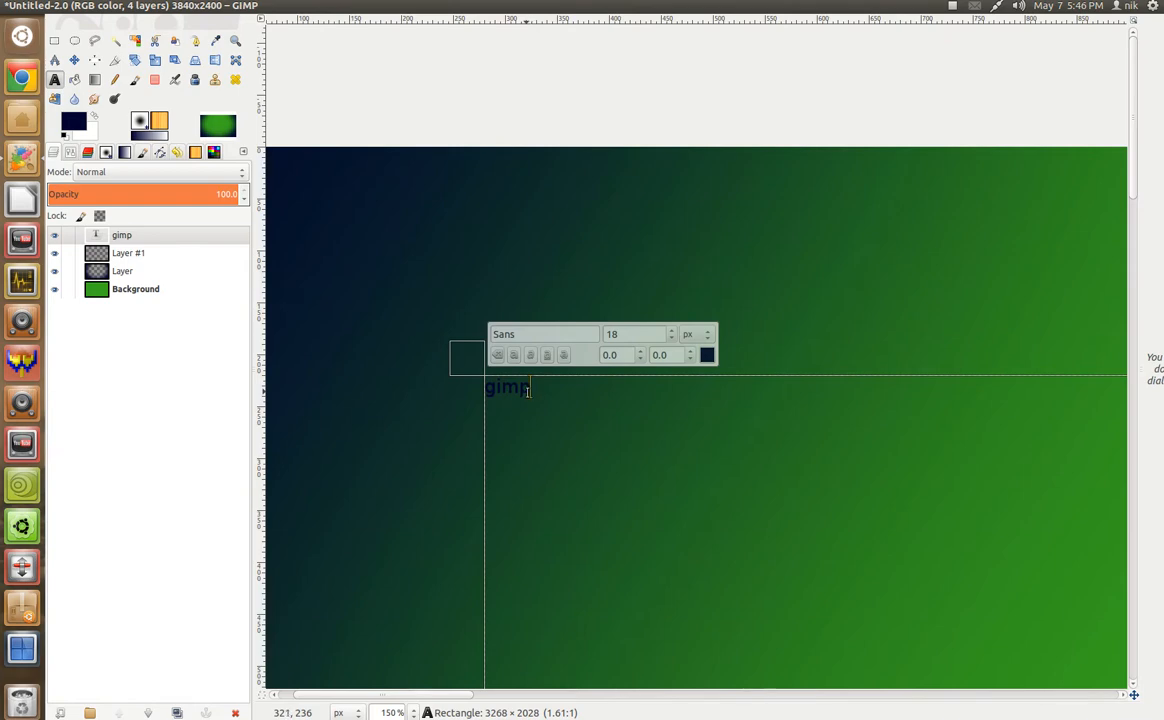
drag(529, 391, 480, 392)
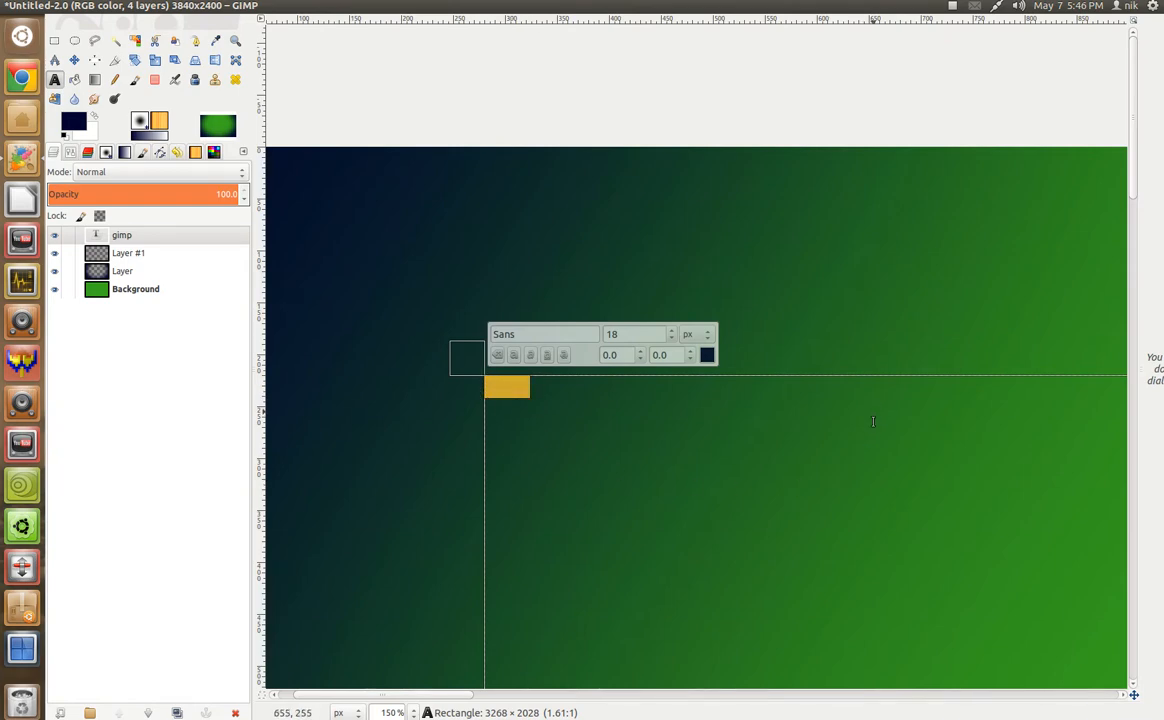
click(672, 331)
click(672, 331)
click(672, 333)
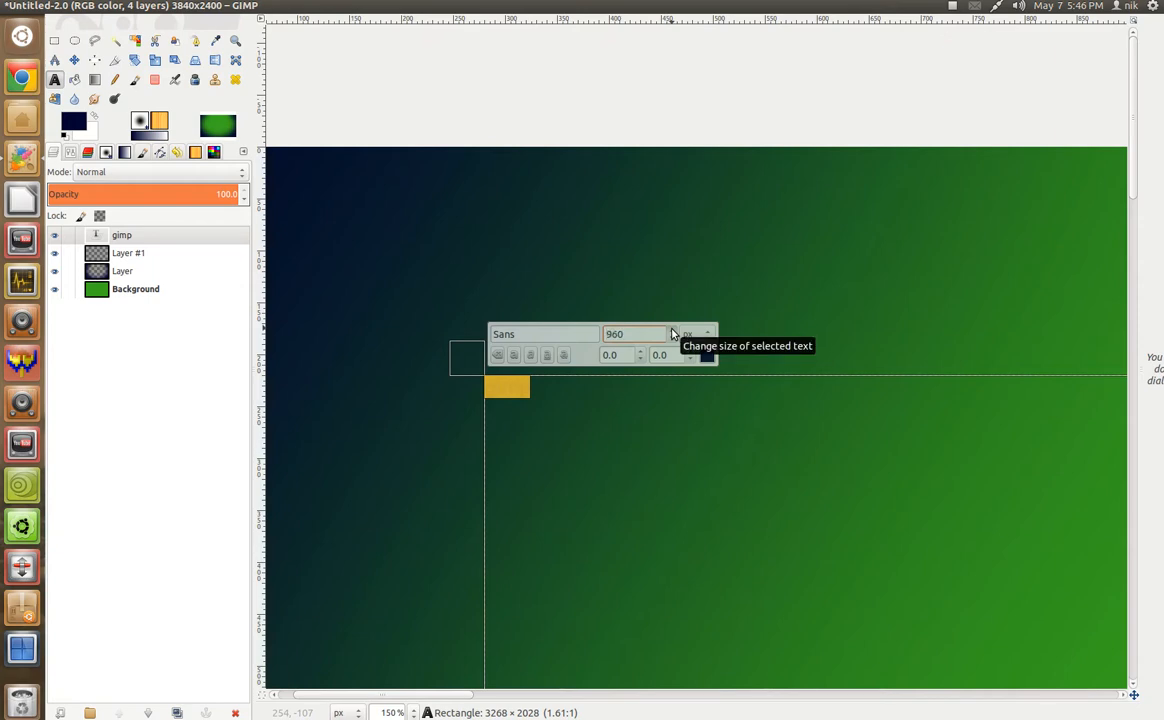
scroll(880, 544, up, 5)
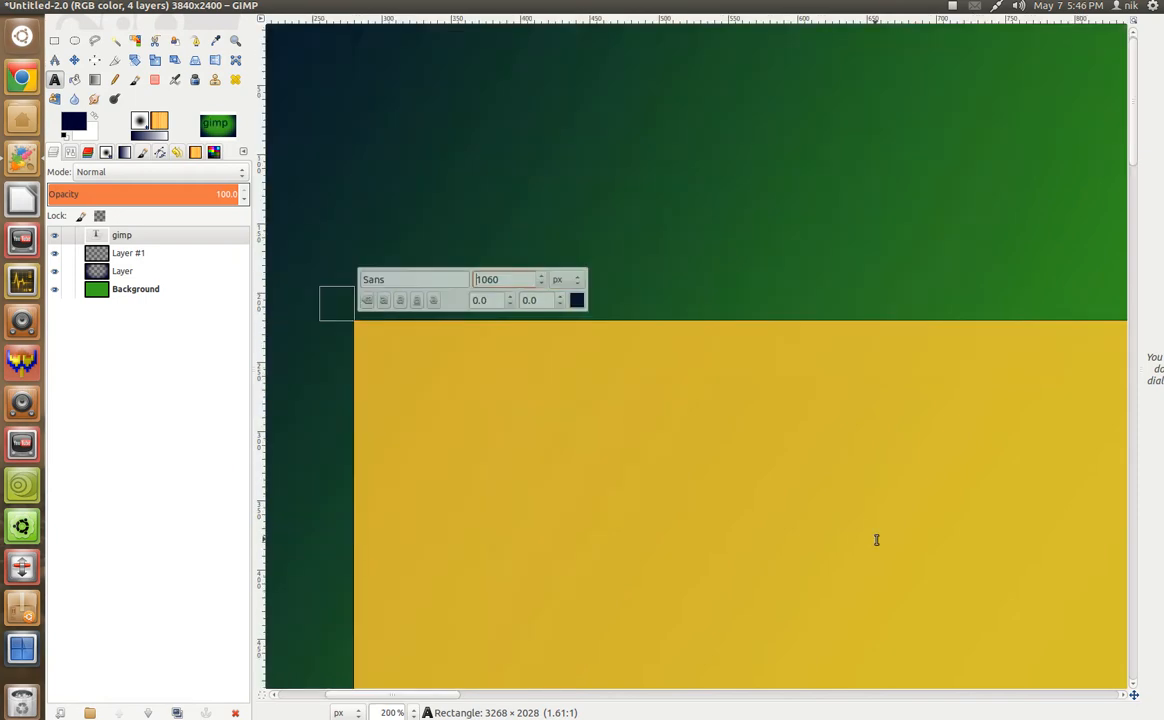
scroll(876, 540, up, 10)
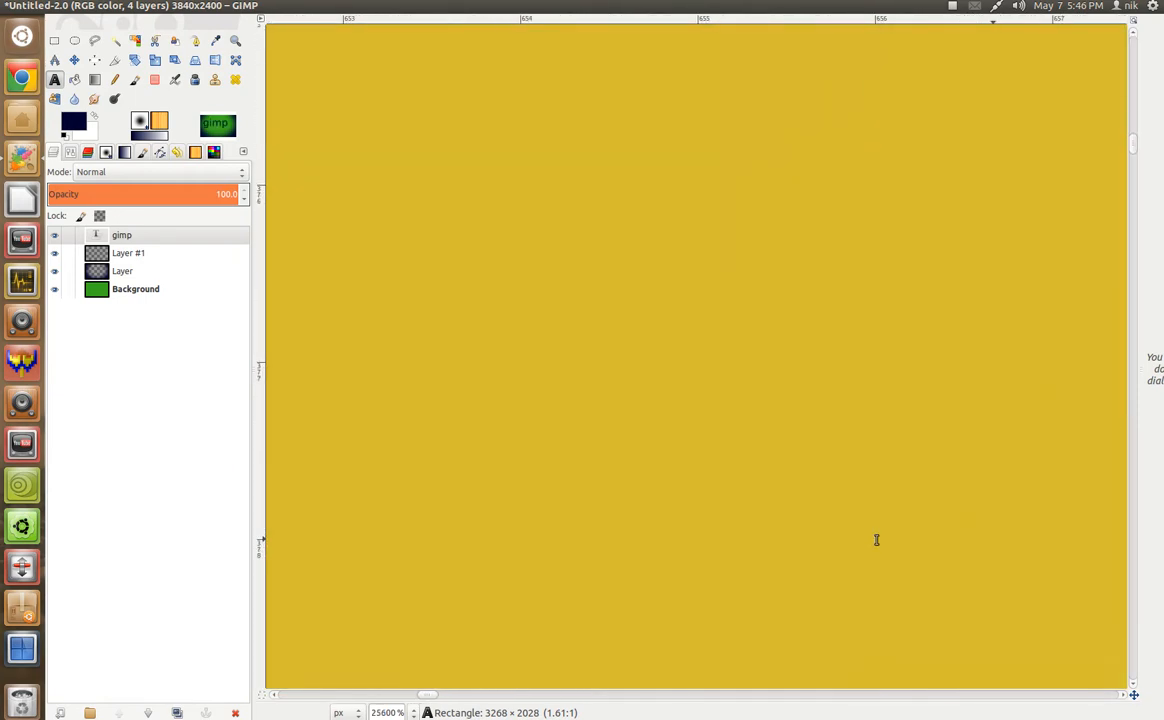
scroll(876, 540, down, 18)
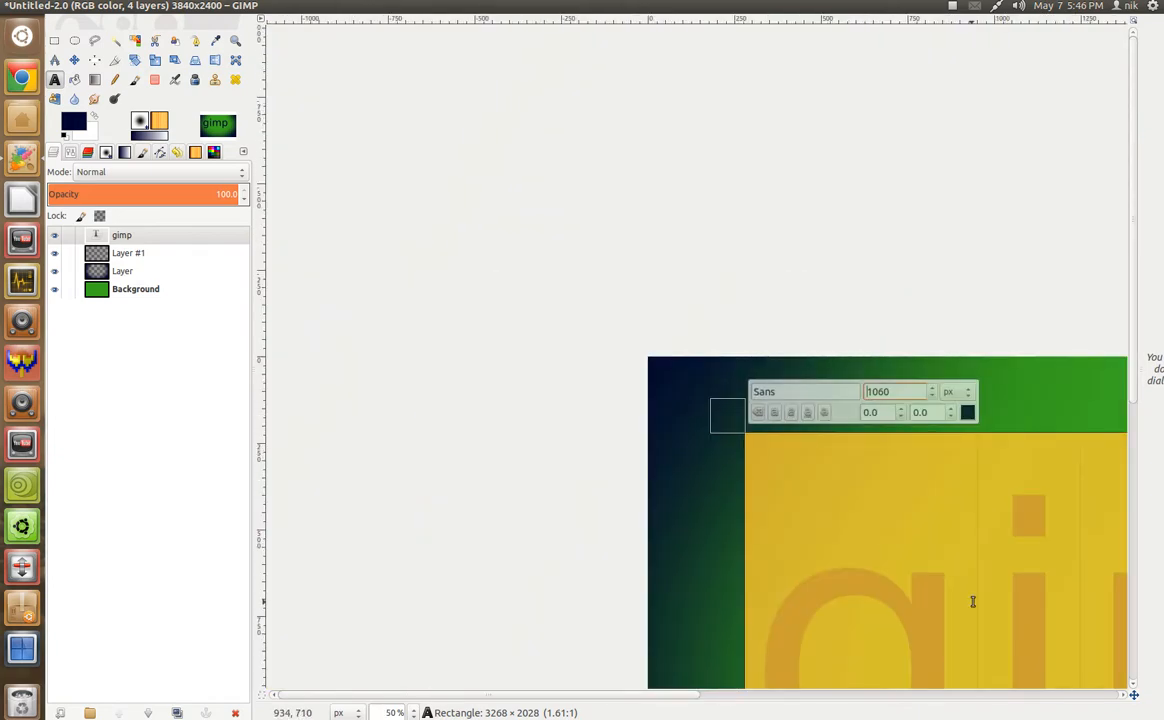
Change the font of the selected "gimp" text from Sans to Evolution
drag(973, 602, 580, 153)
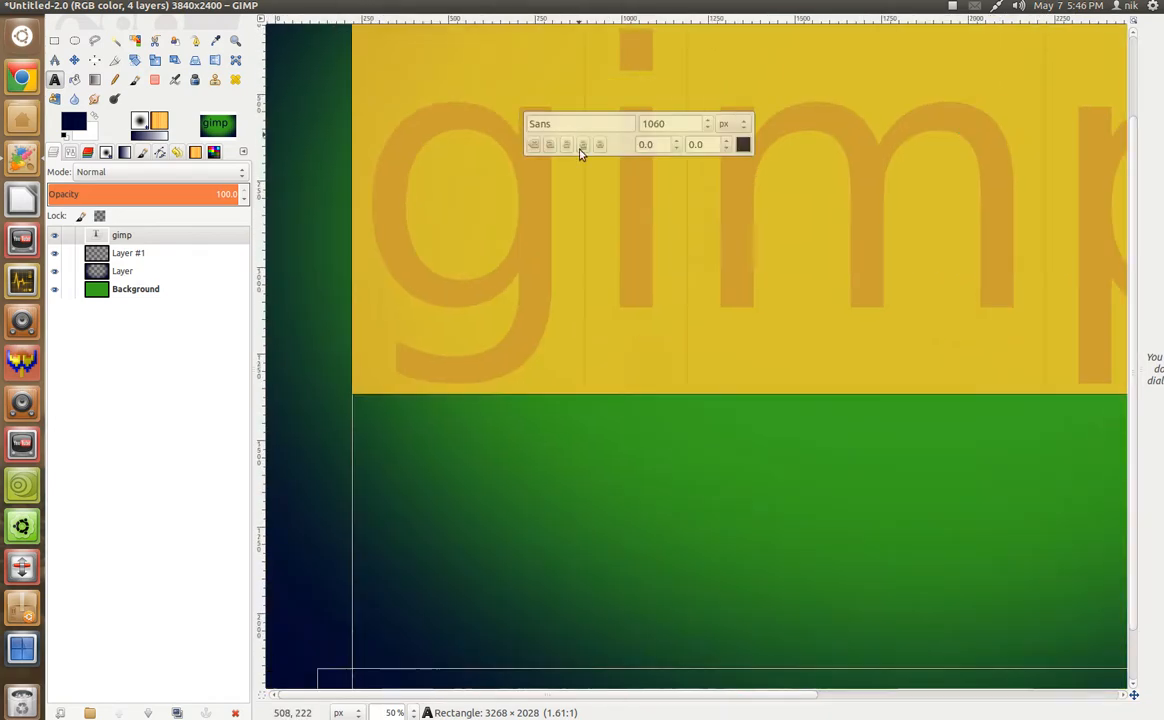
scroll(798, 401, down, 5)
scroll(798, 401, up, 1)
scroll(798, 401, up, 3)
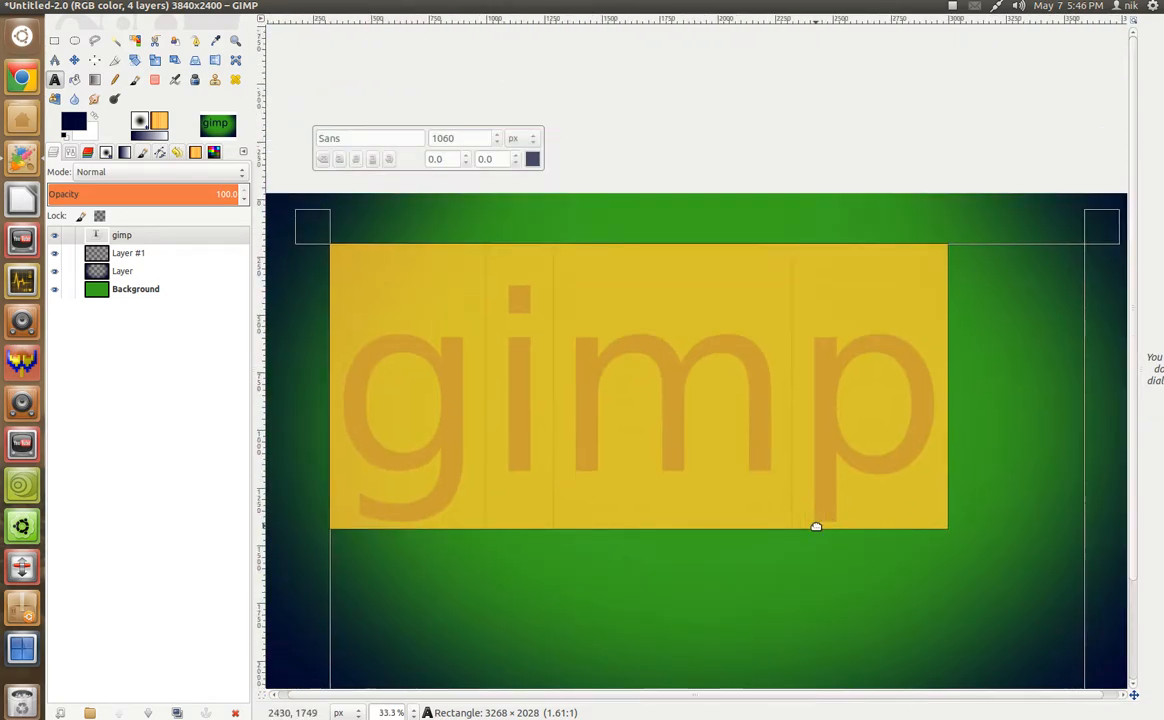
drag(816, 527, 811, 509)
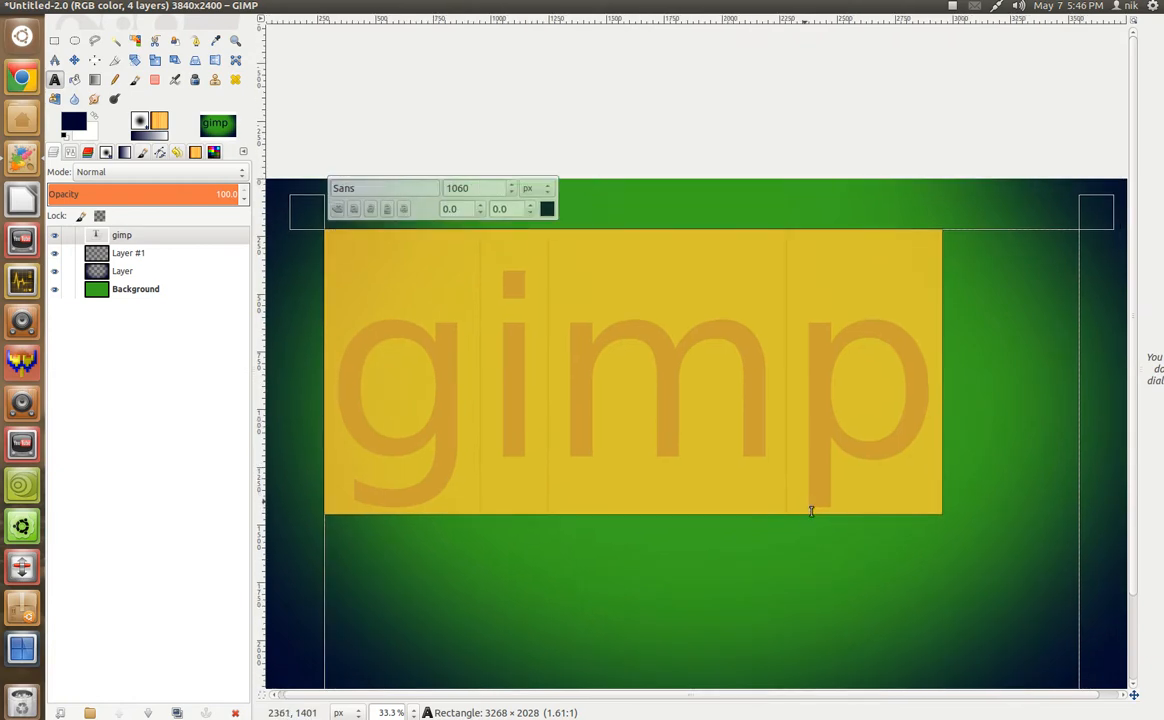
click(383, 186)
double_click(383, 186)
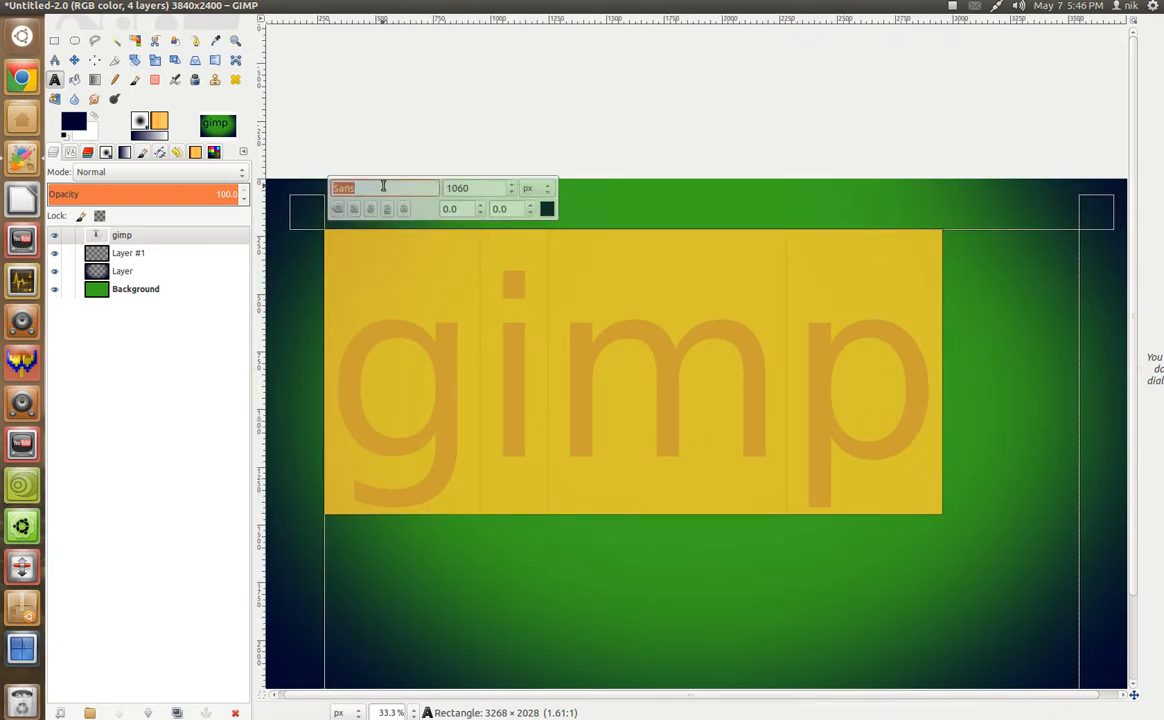
key(BackSpace)
text(Evolution)
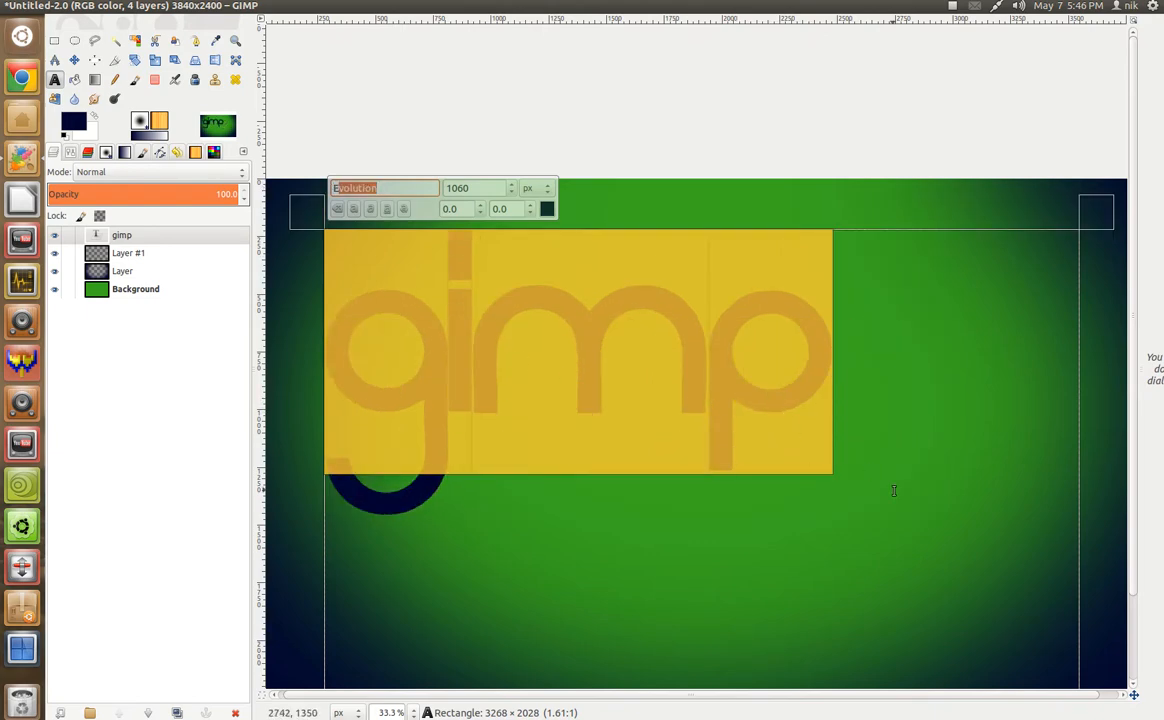
Increase the font size of the selected "gimp" text to 1232 px
scroll(894, 486, up, 2)
scroll(894, 490, down, 3)
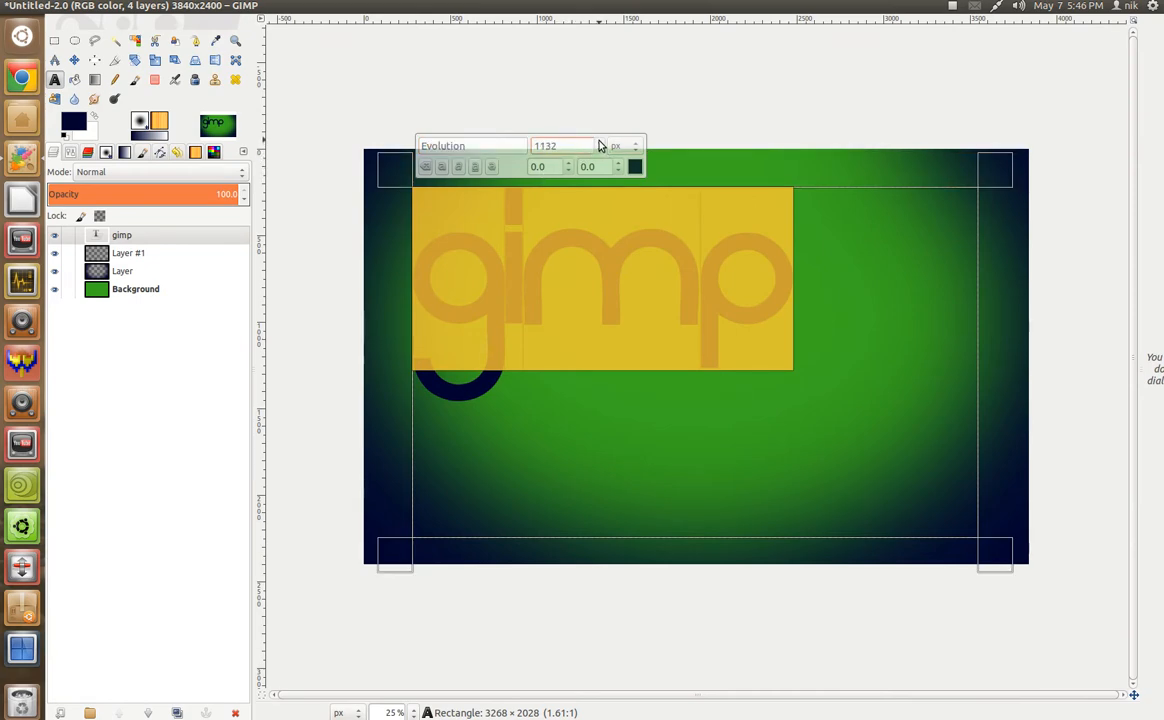
scroll(600, 146, up, 10)
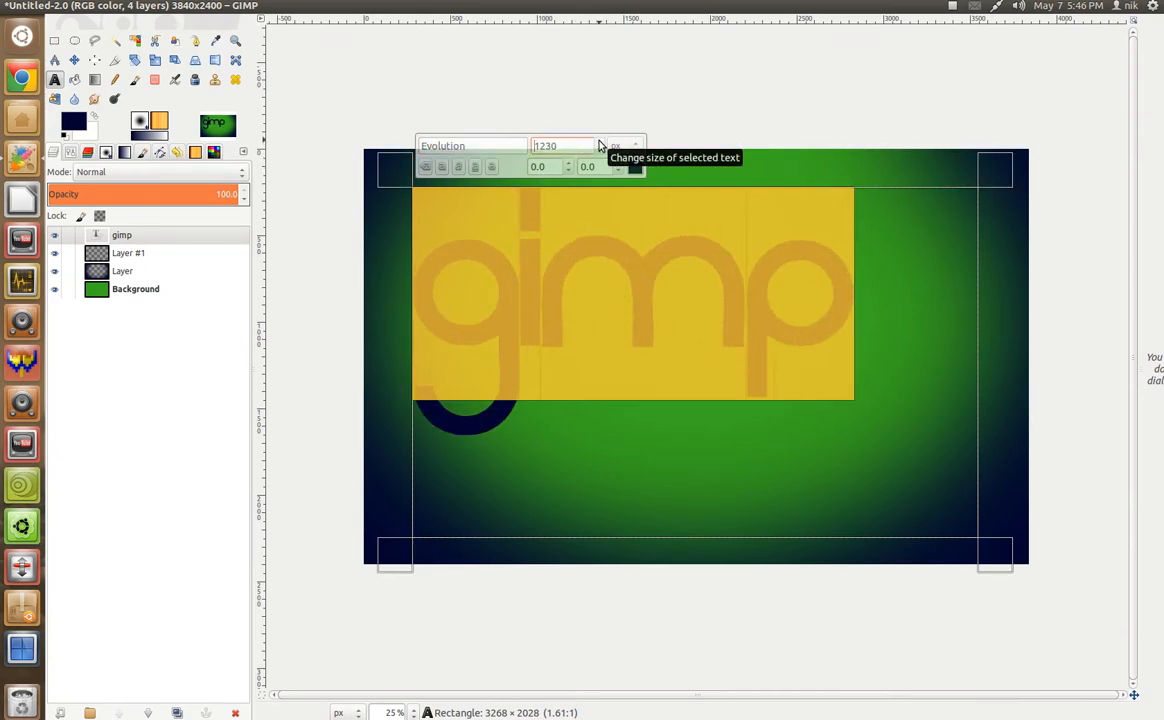
scroll(600, 146, up, 2)
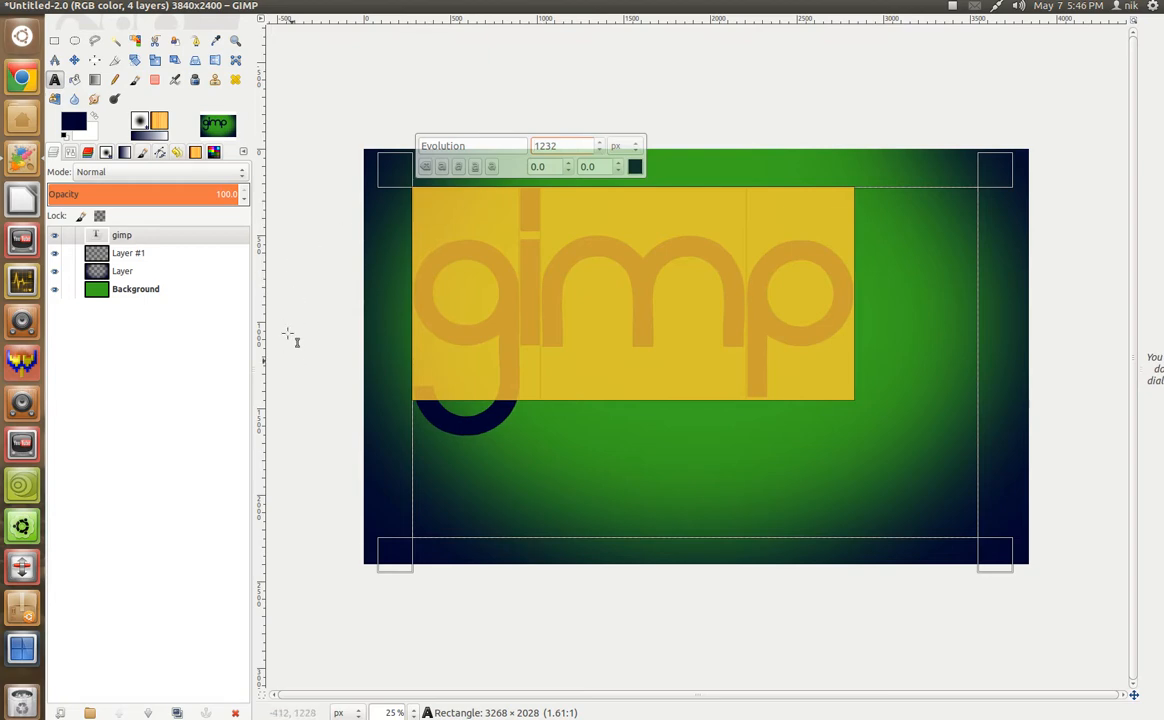
Move the "gimp" text slightly up and to the right, and autocrop its layer to the letters
click(74, 60)
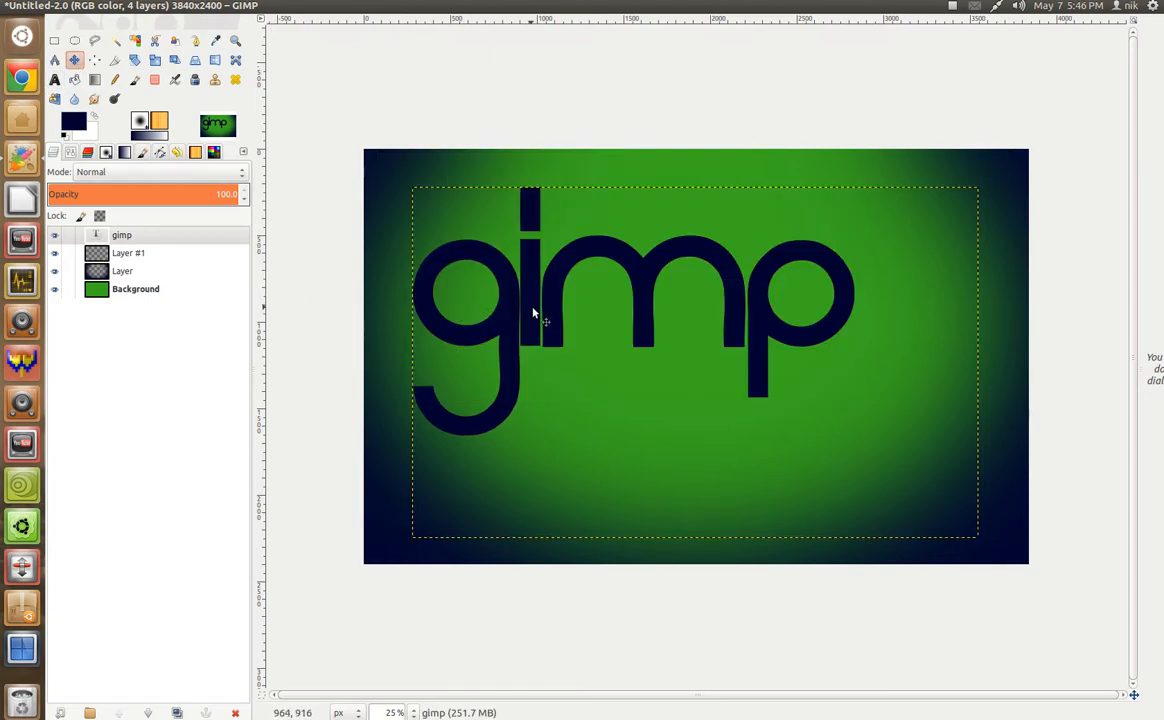
mouse_move(551, 323)
mouse_down()
mouse_move(572, 346)
mouse_move(566, 318)
mouse_up()
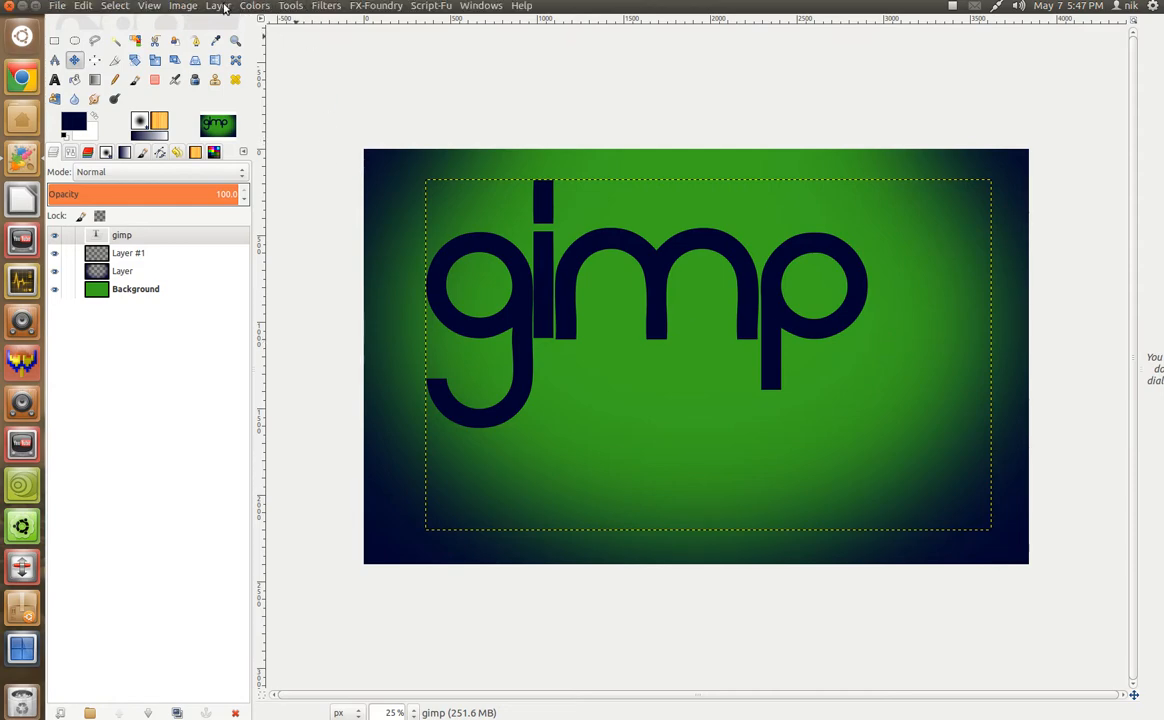
click(224, 8)
click(289, 335)
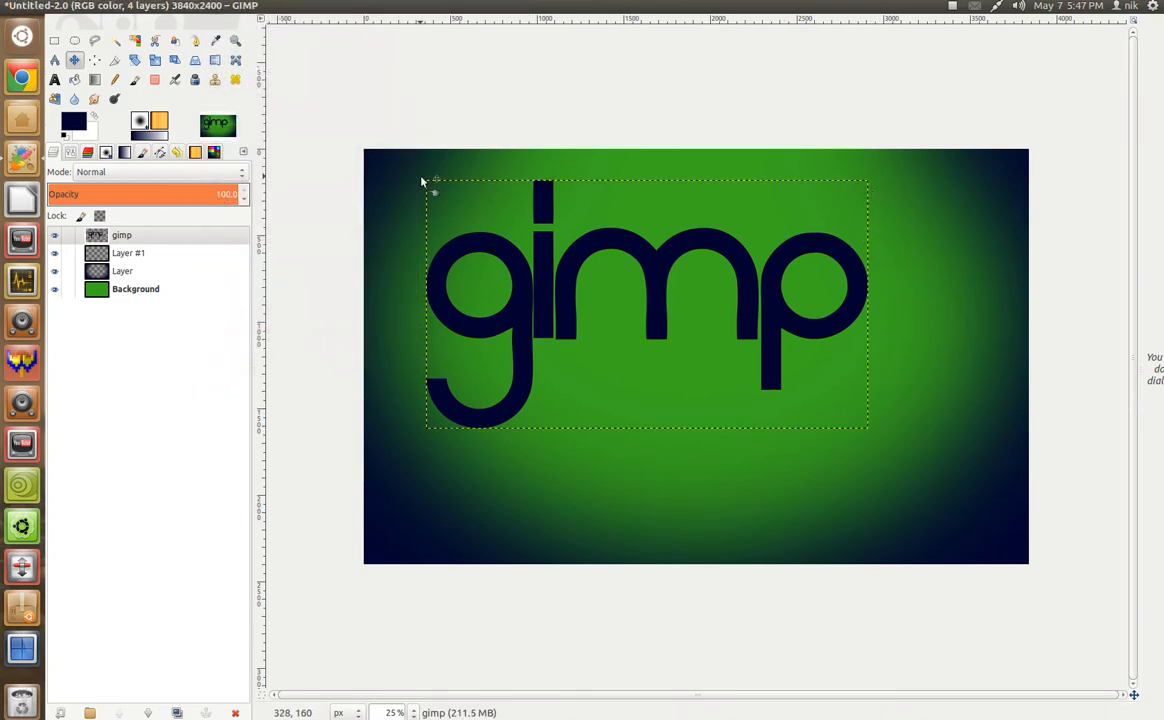
Center the cropped "gimp" layer horizontally and vertically on the canvas with the Align tool, and return to the layer list
click(95, 61)
click(70, 153)
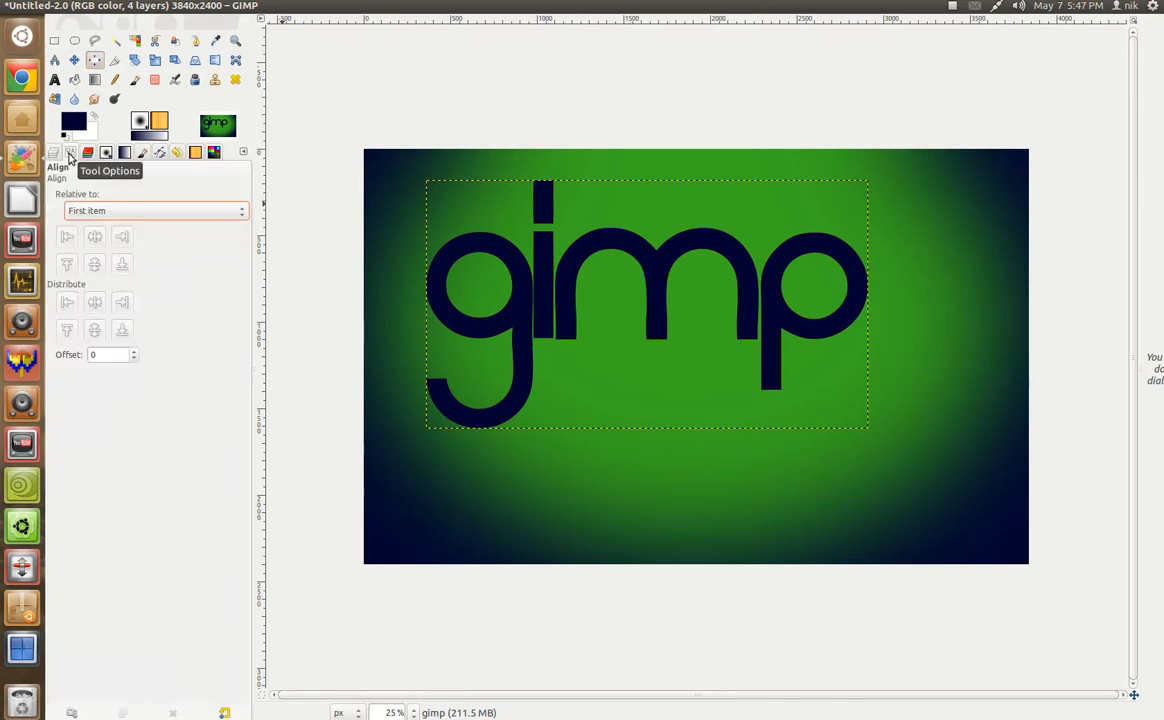
click(467, 332)
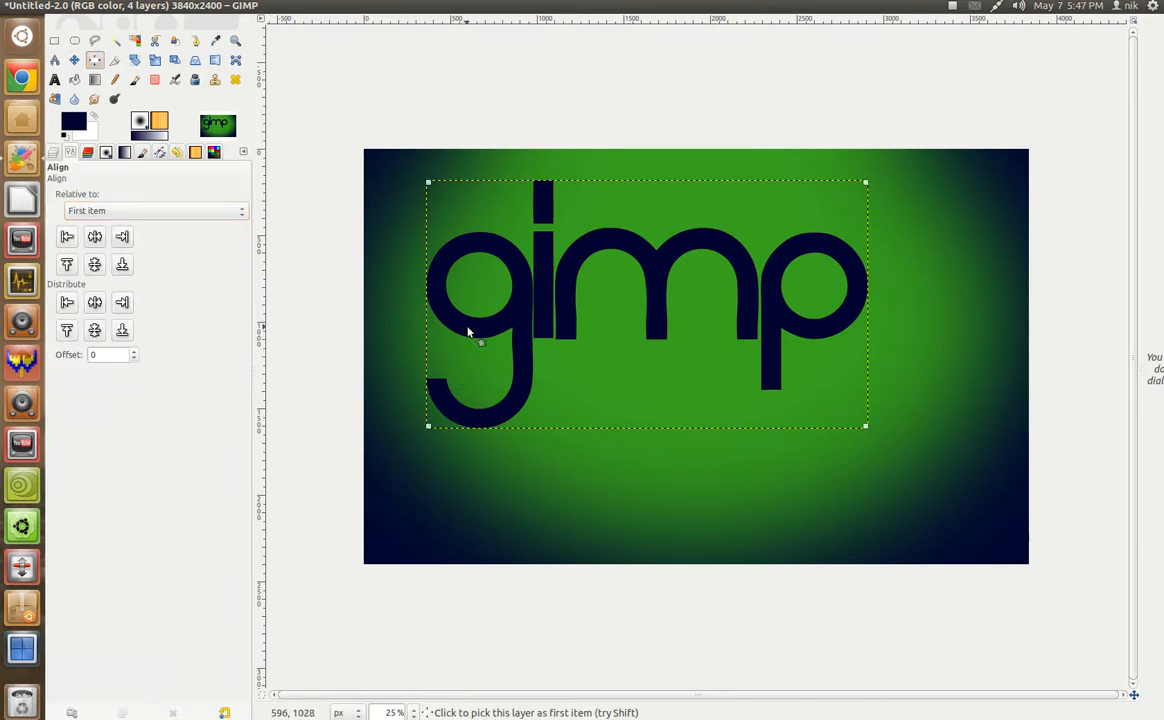
click(95, 238)
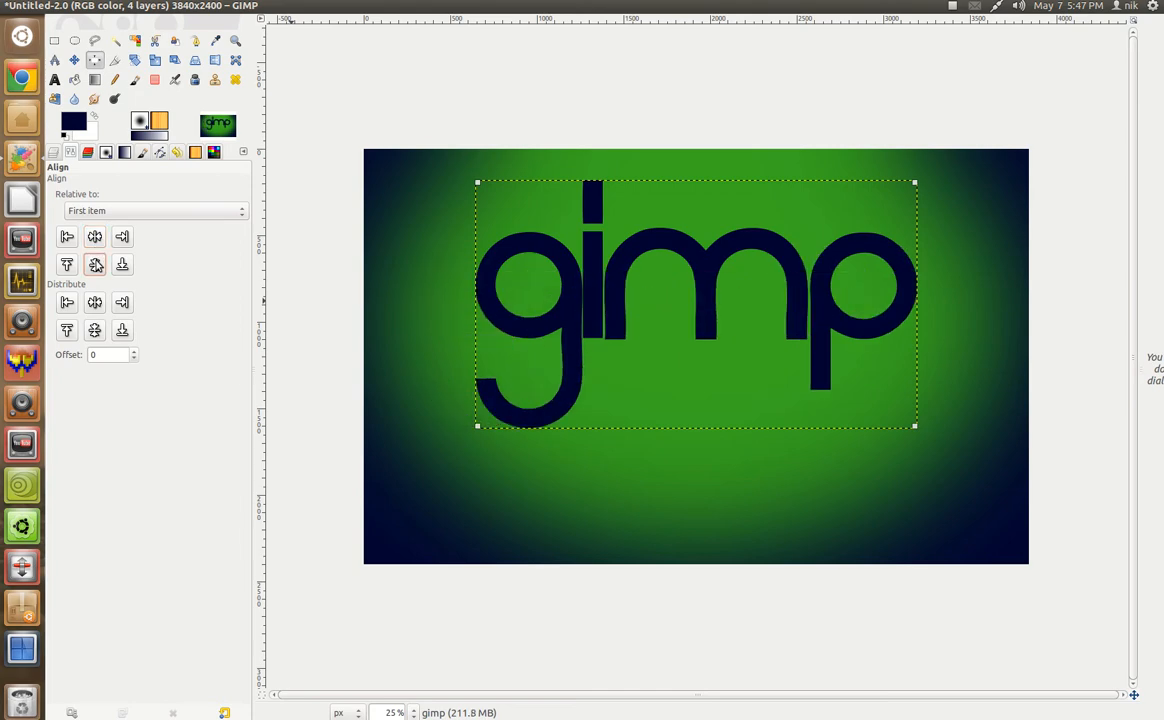
click(94, 264)
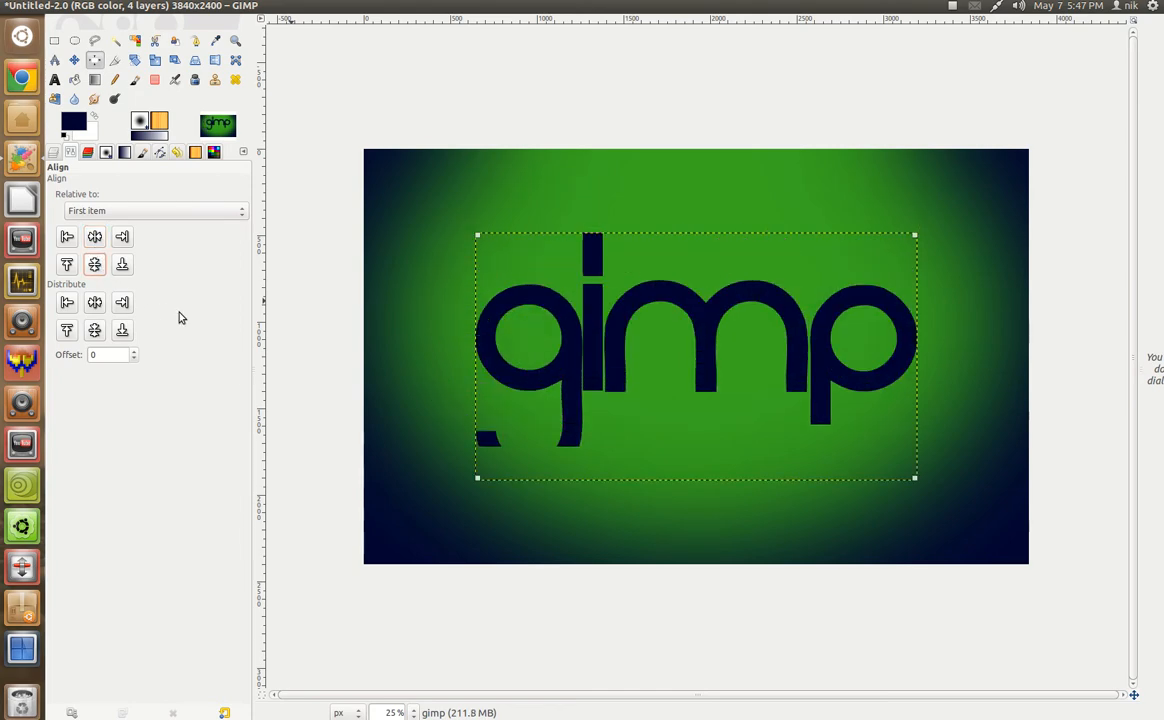
click(70, 152)
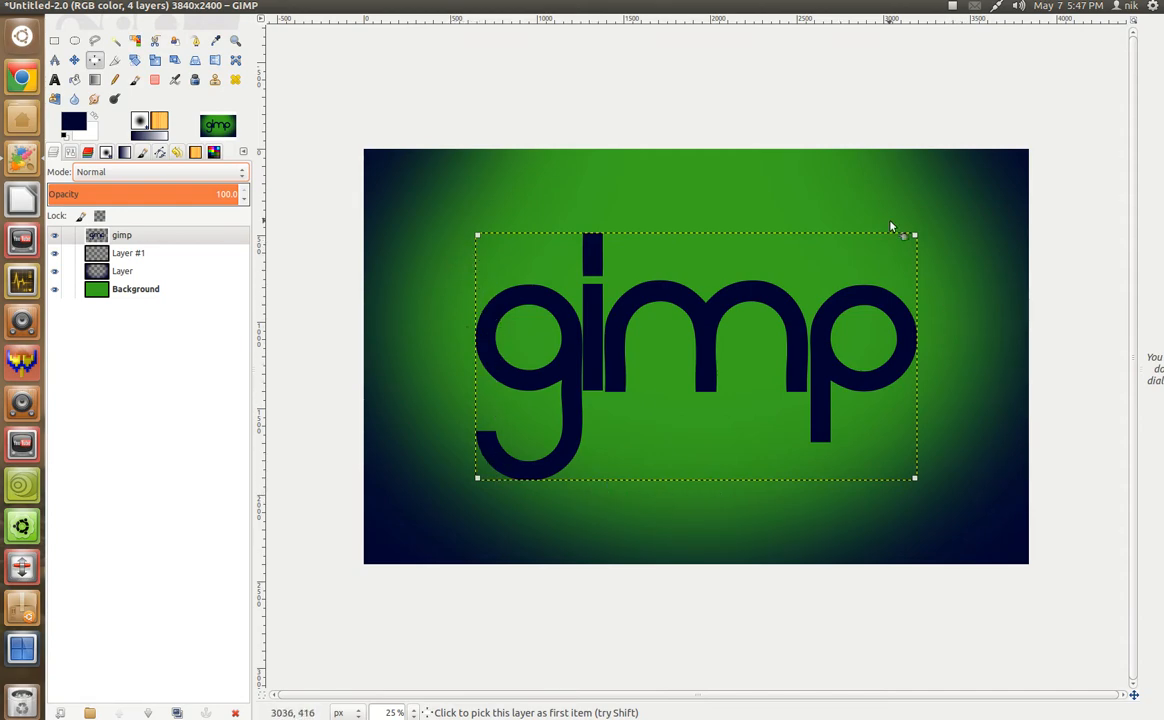
Expand the "gimp" layer to the image size and make a selection from its alpha
right_click(161, 242)
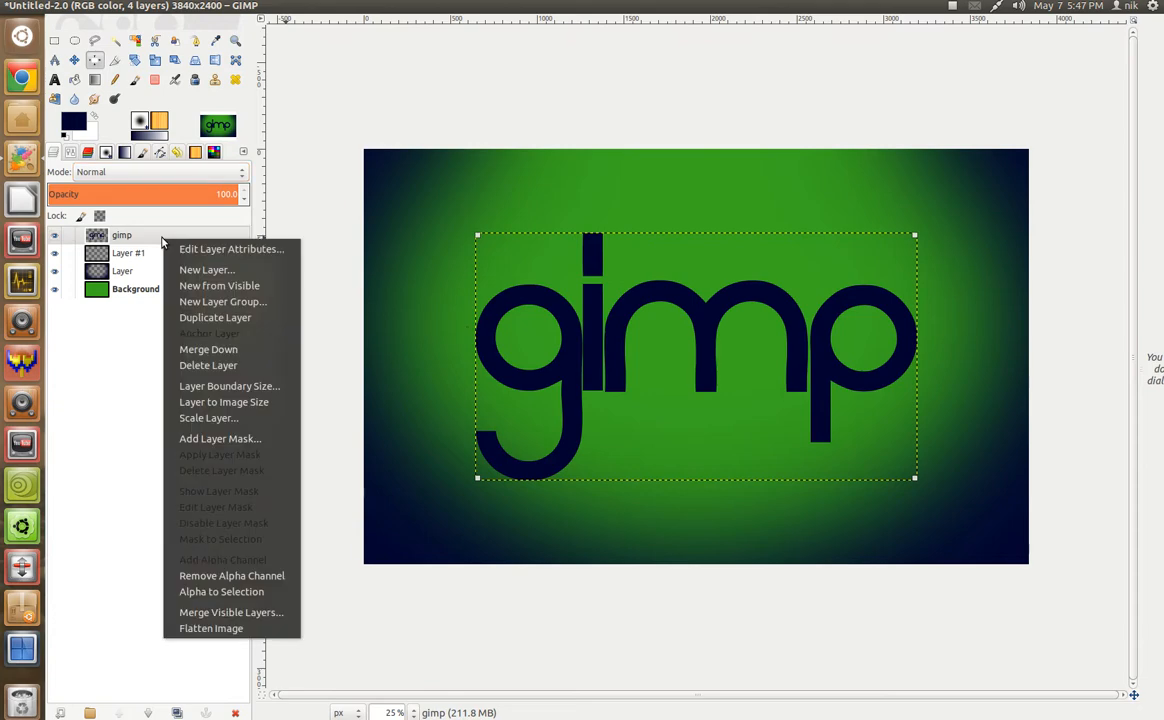
click(257, 403)
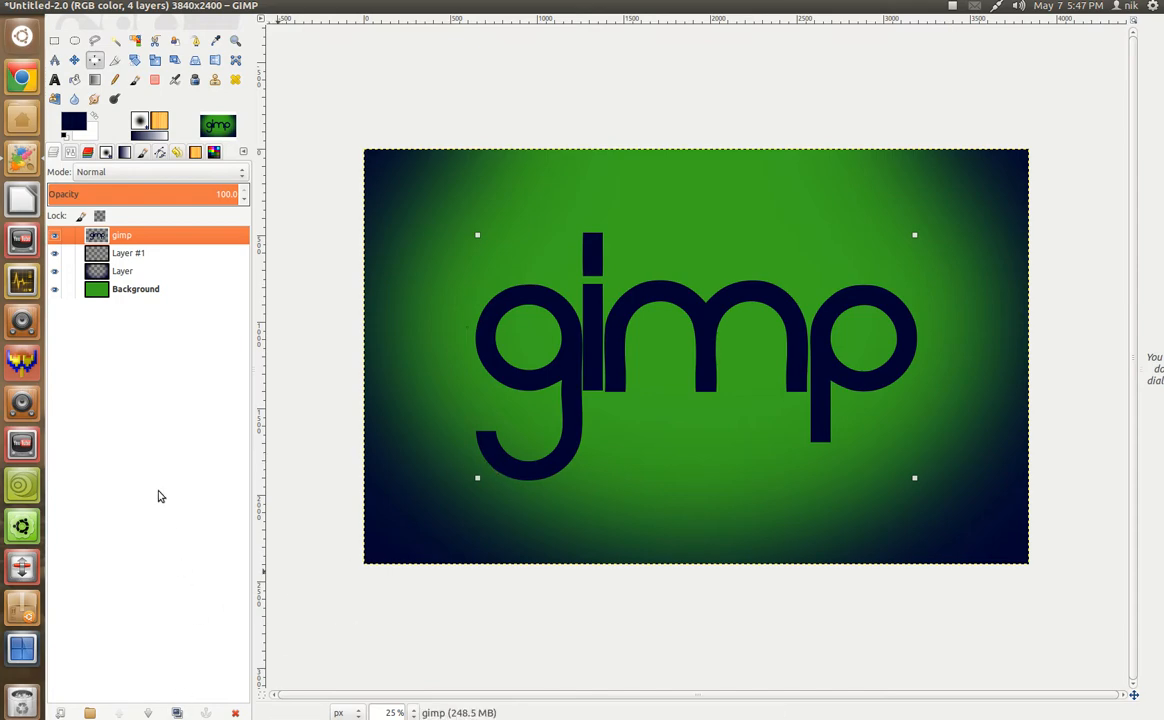
right_click(167, 240)
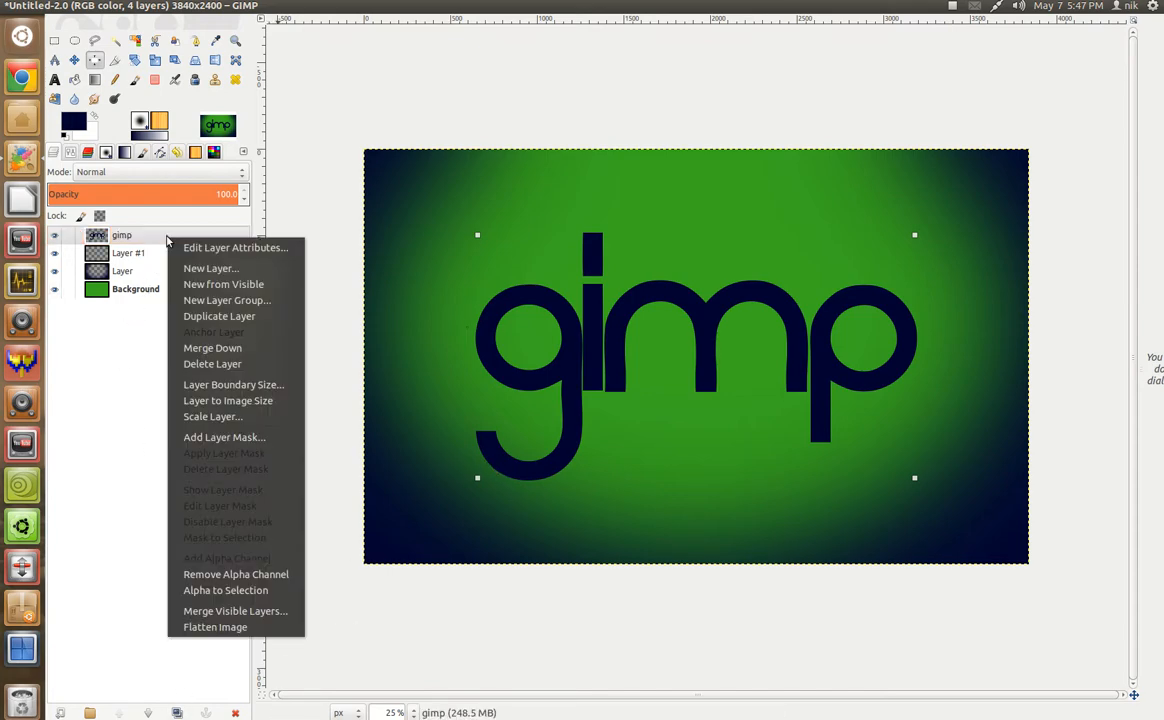
click(257, 600)
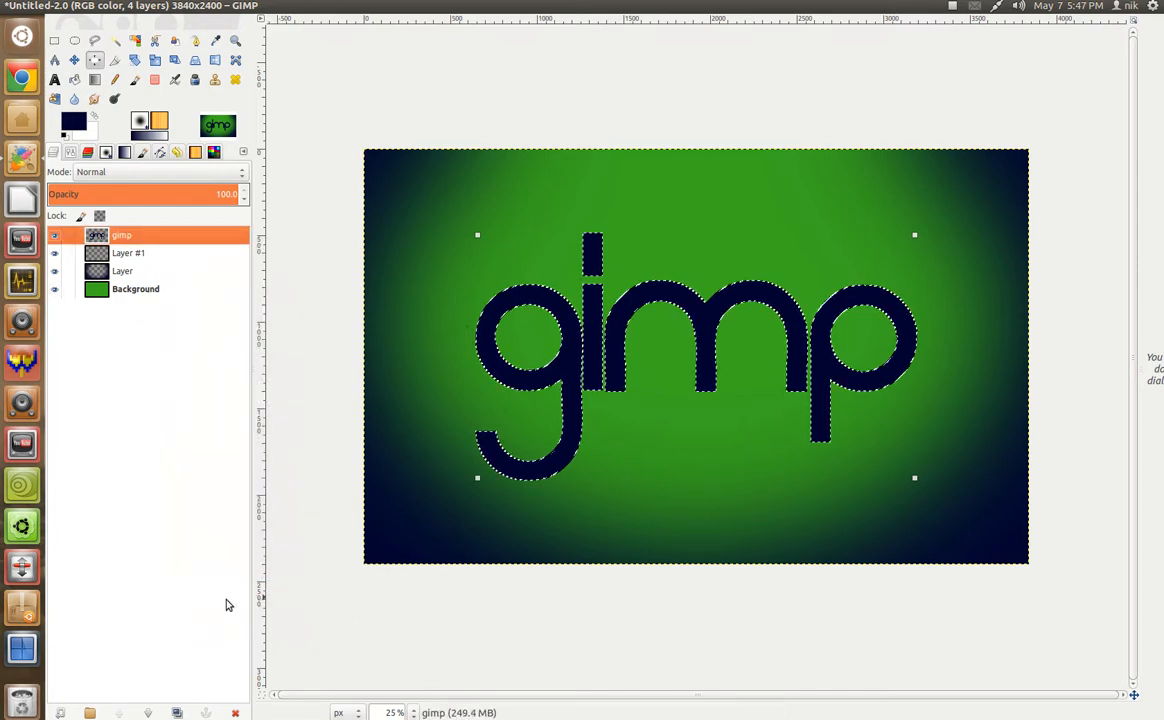
Duplicate the "gimp" layer and fill the selected letters on the copy with white (ffffff)
click(177, 712)
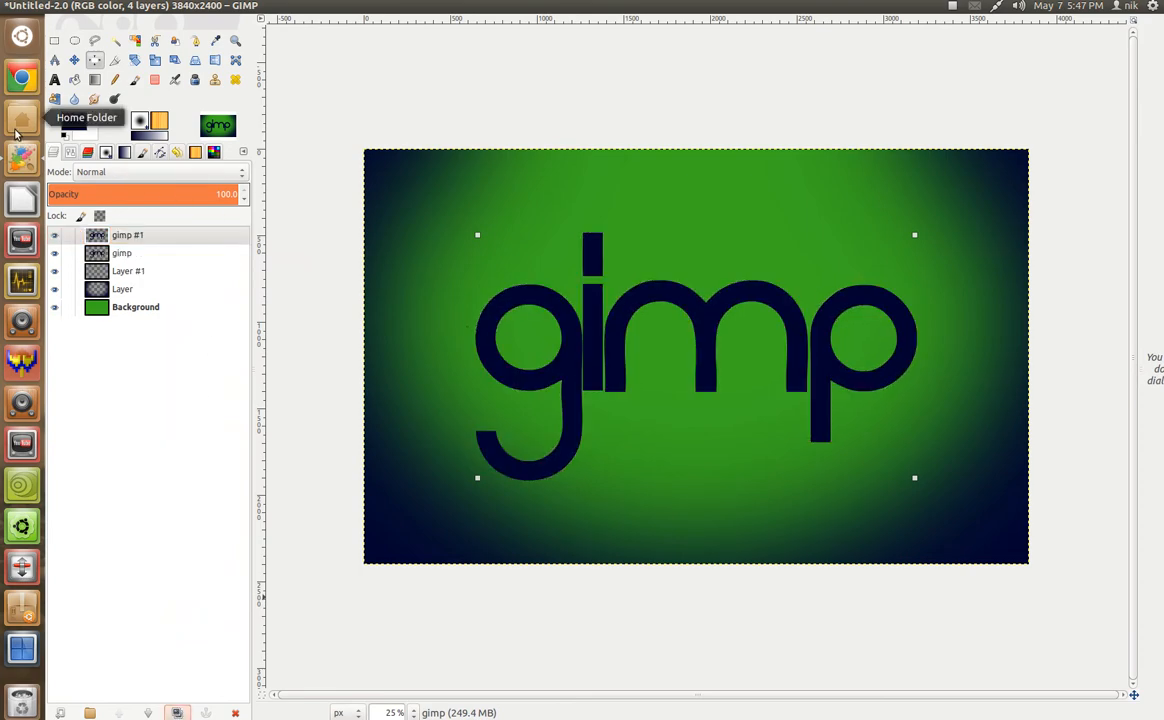
click(76, 120)
drag(86, 129, 207, 198)
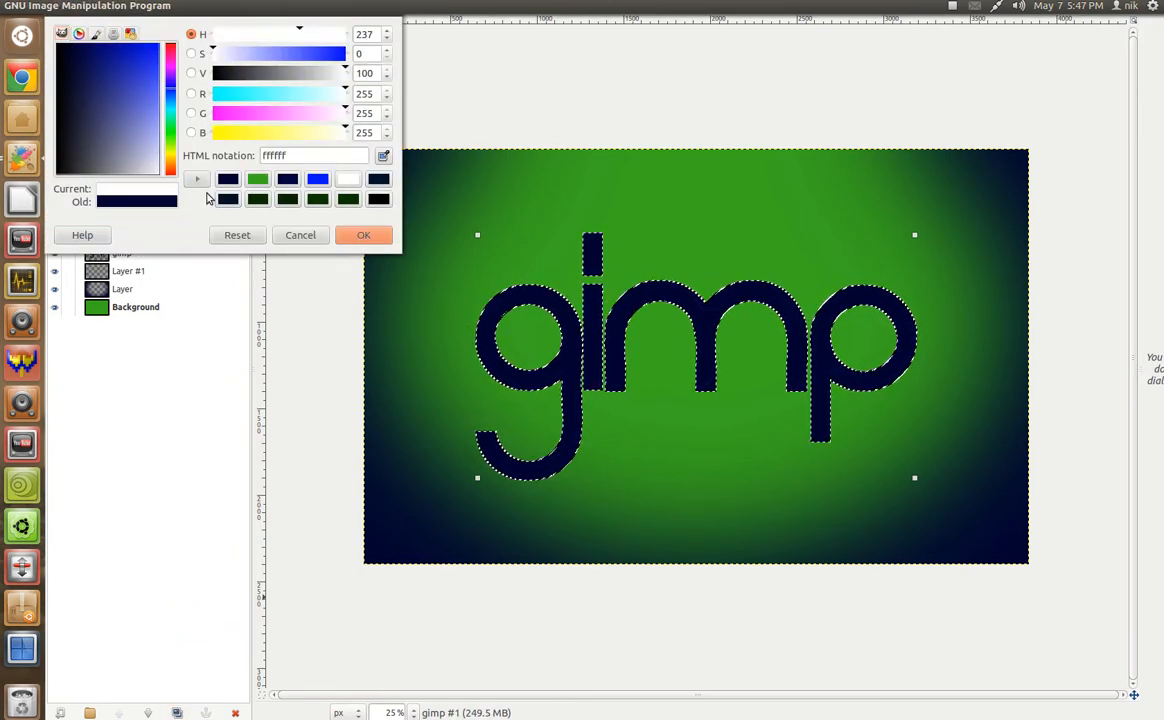
click(362, 234)
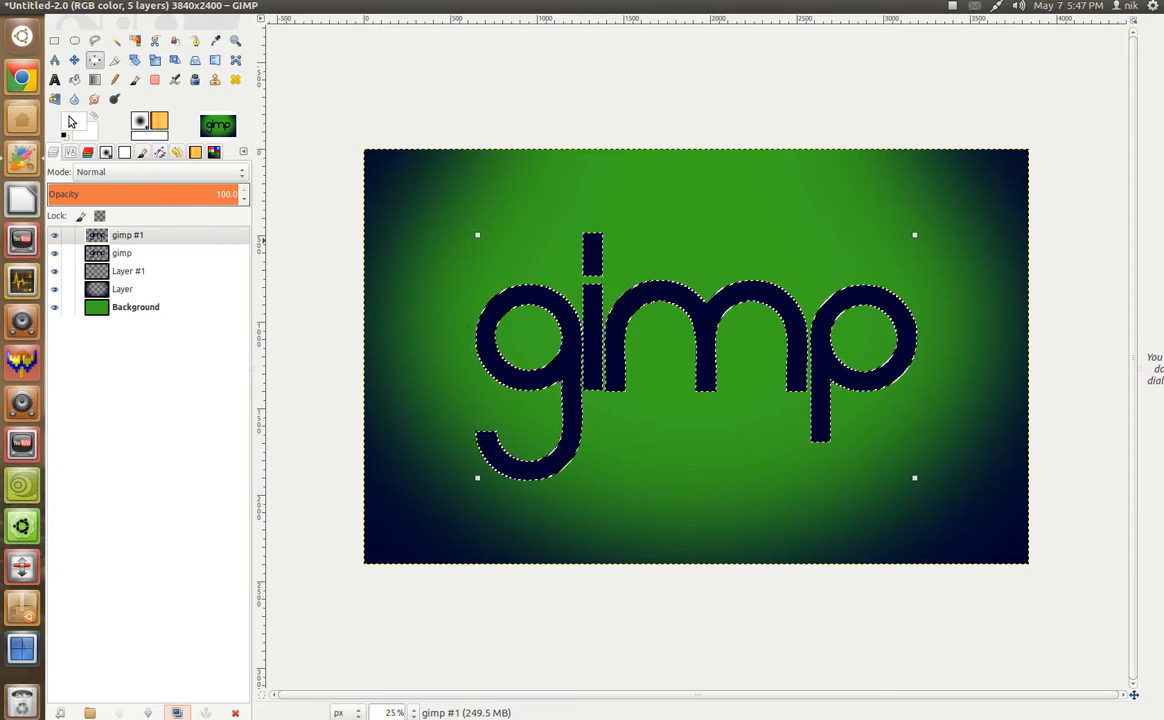
drag(62, 118, 490, 368)
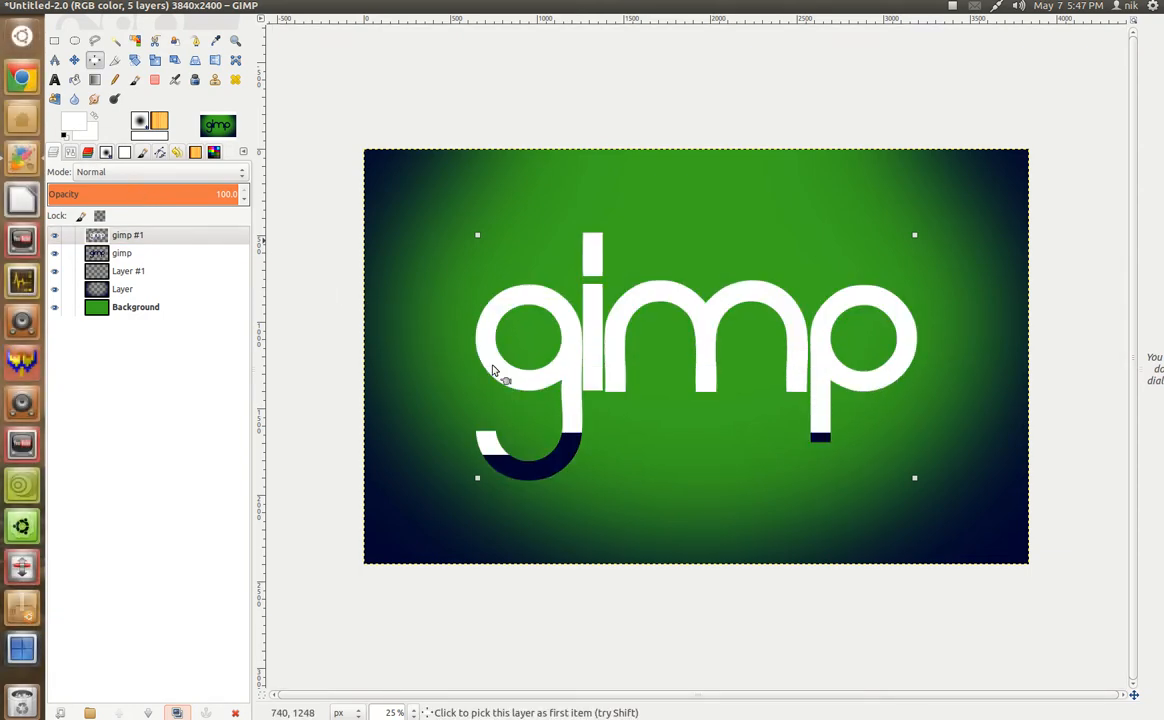
Duplicate the white text layer twice and, with the topmost copy active, shrink the letter selection by 40 px
click(176, 713)
click(176, 713)
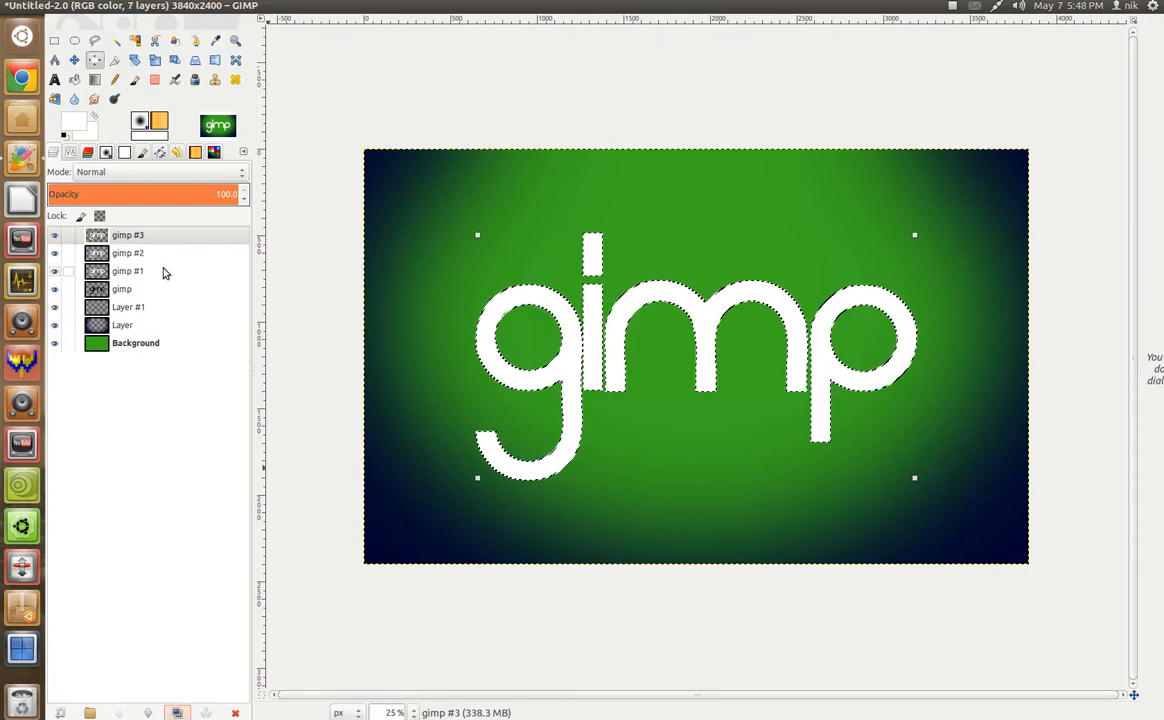
click(170, 240)
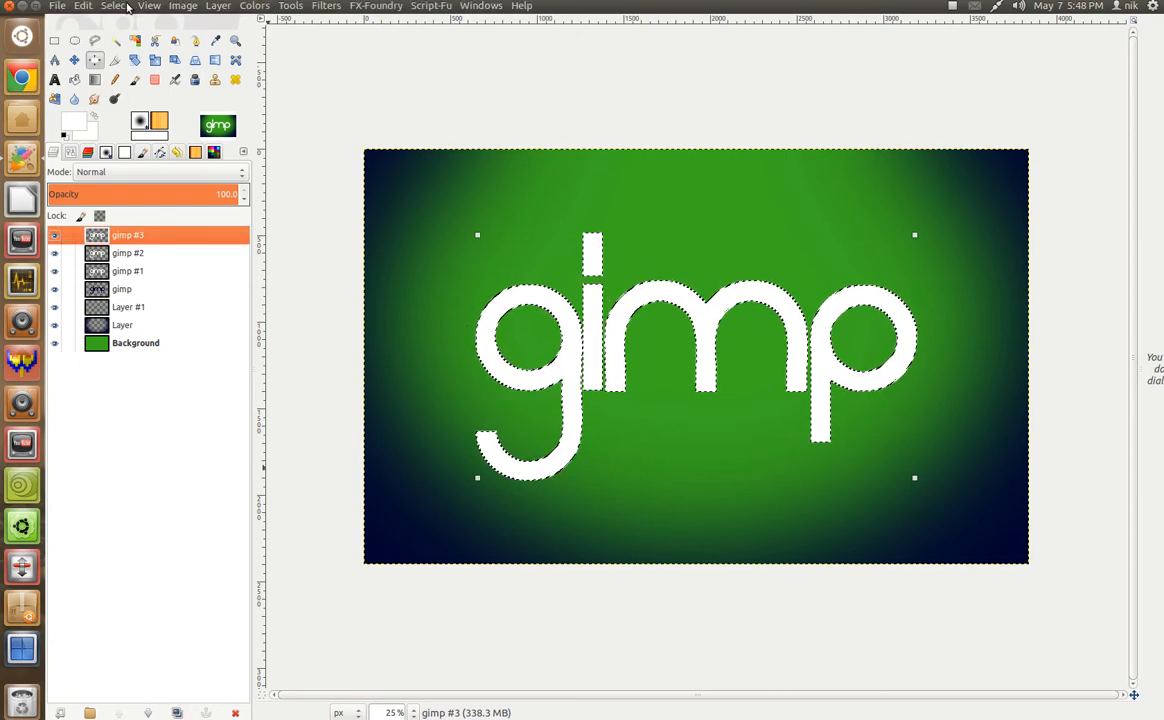
click(115, 5)
click(133, 175)
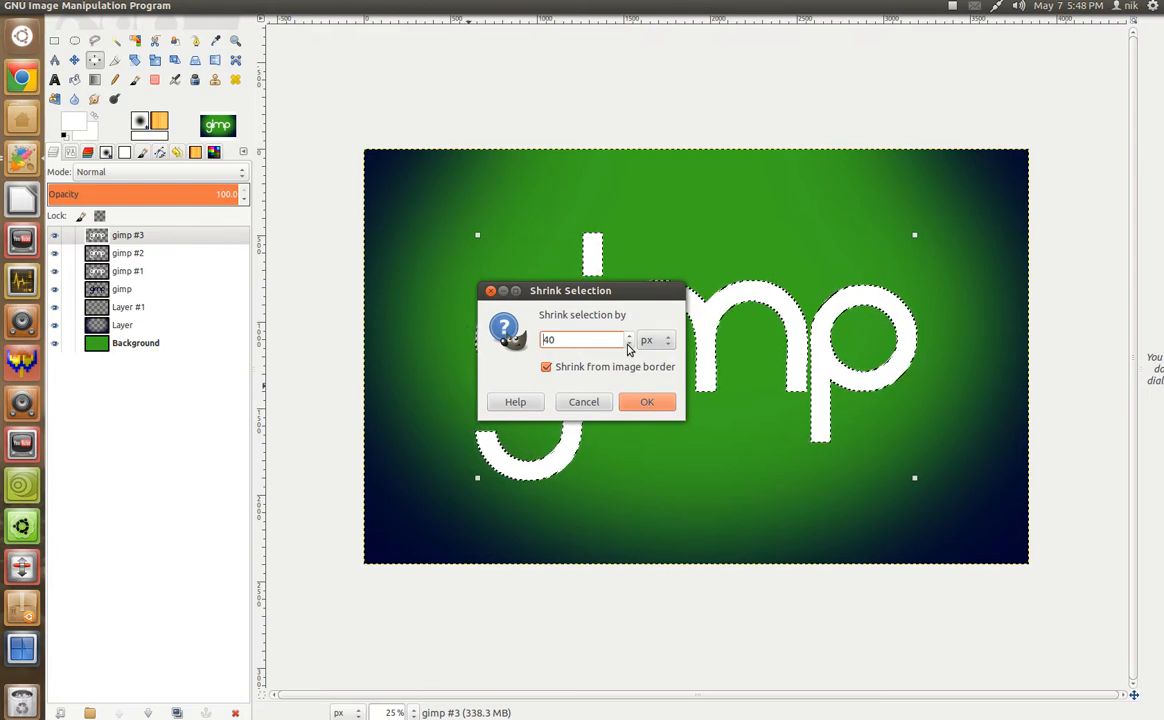
click(646, 402)
ctrl+scroll(568, 365, up, 4)
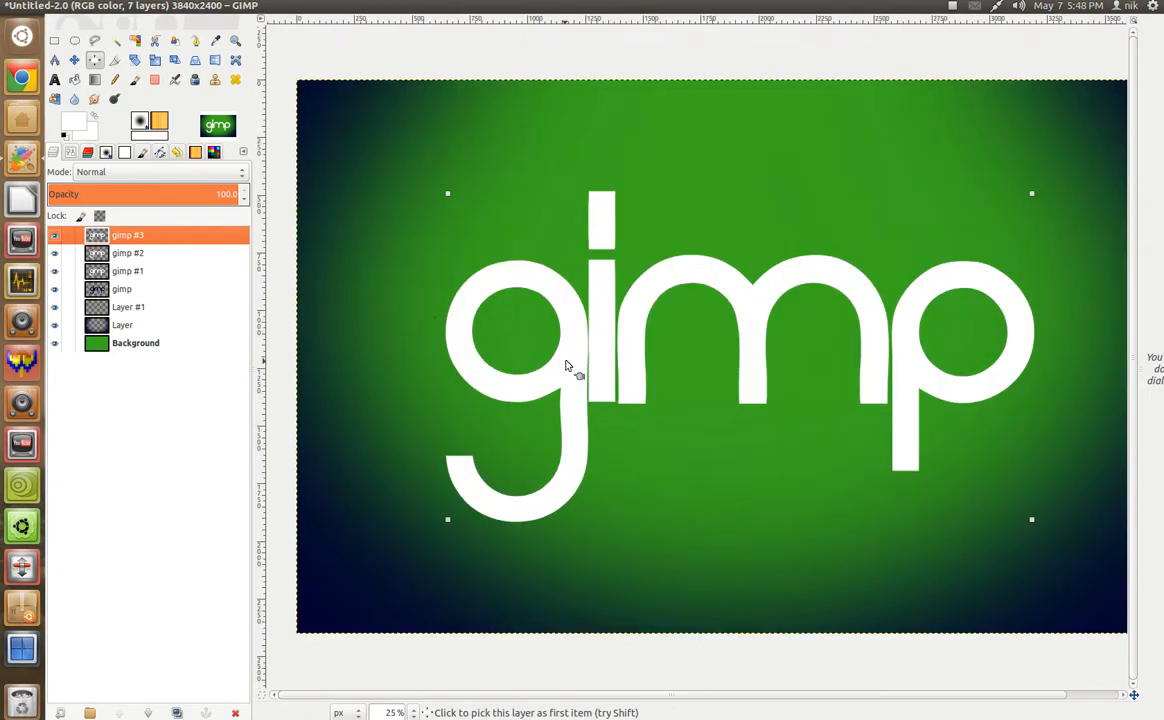
ctrl+scroll(566, 366, down, 2)
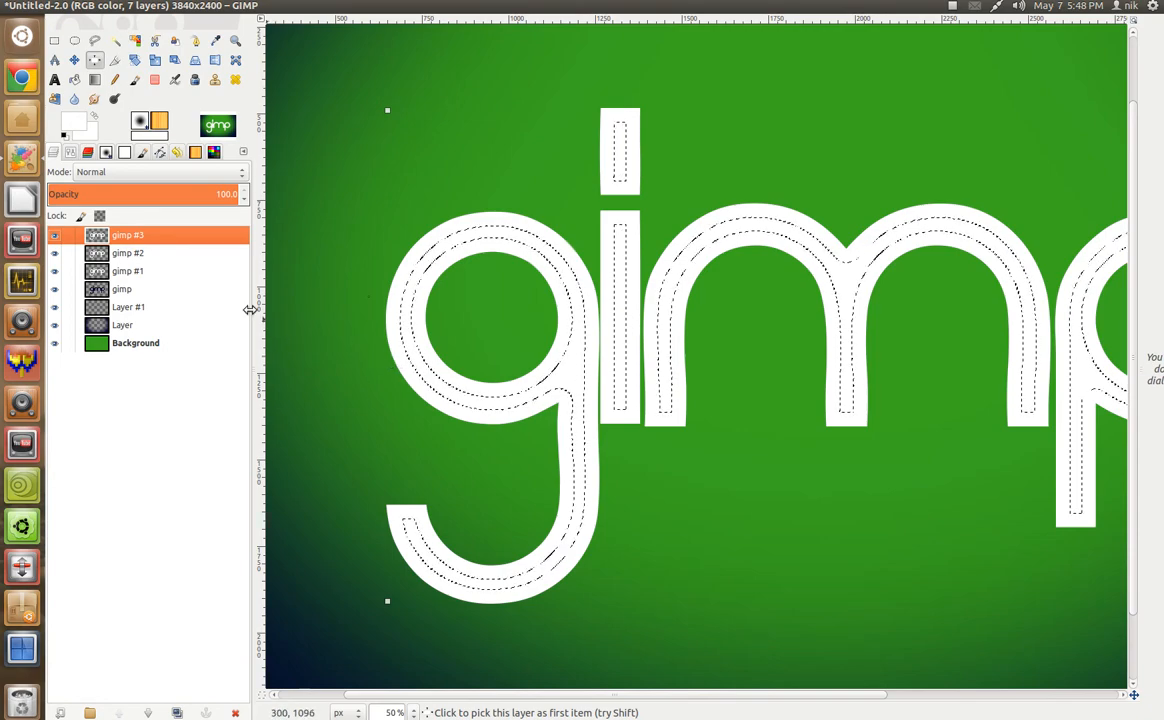
Invert the shrunken letter selection, feather it slightly and clear the outer part of the letters on the "gimp #3" layer
click(124, 5)
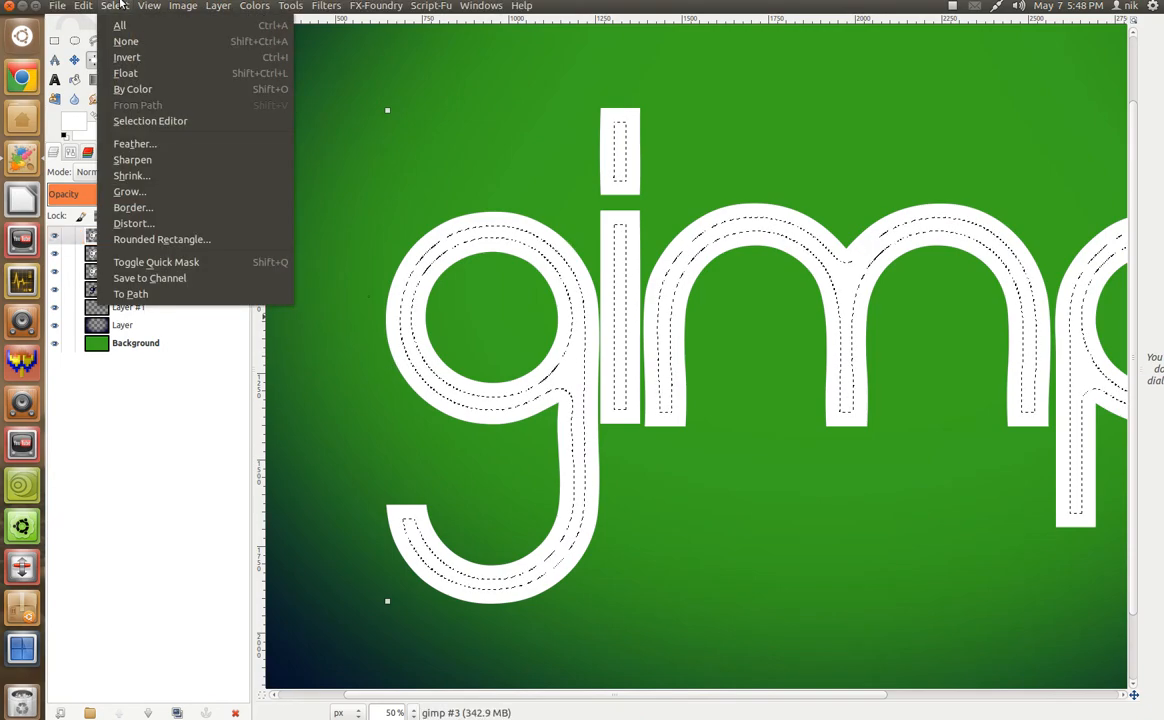
click(131, 58)
click(114, 5)
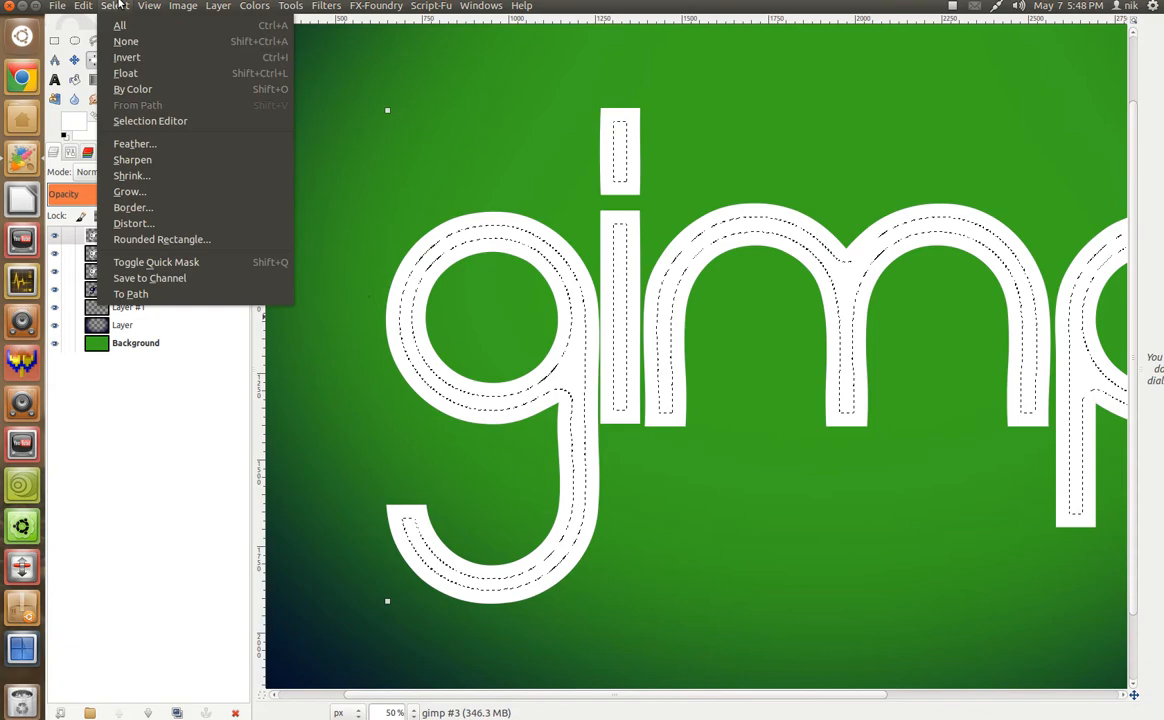
click(137, 144)
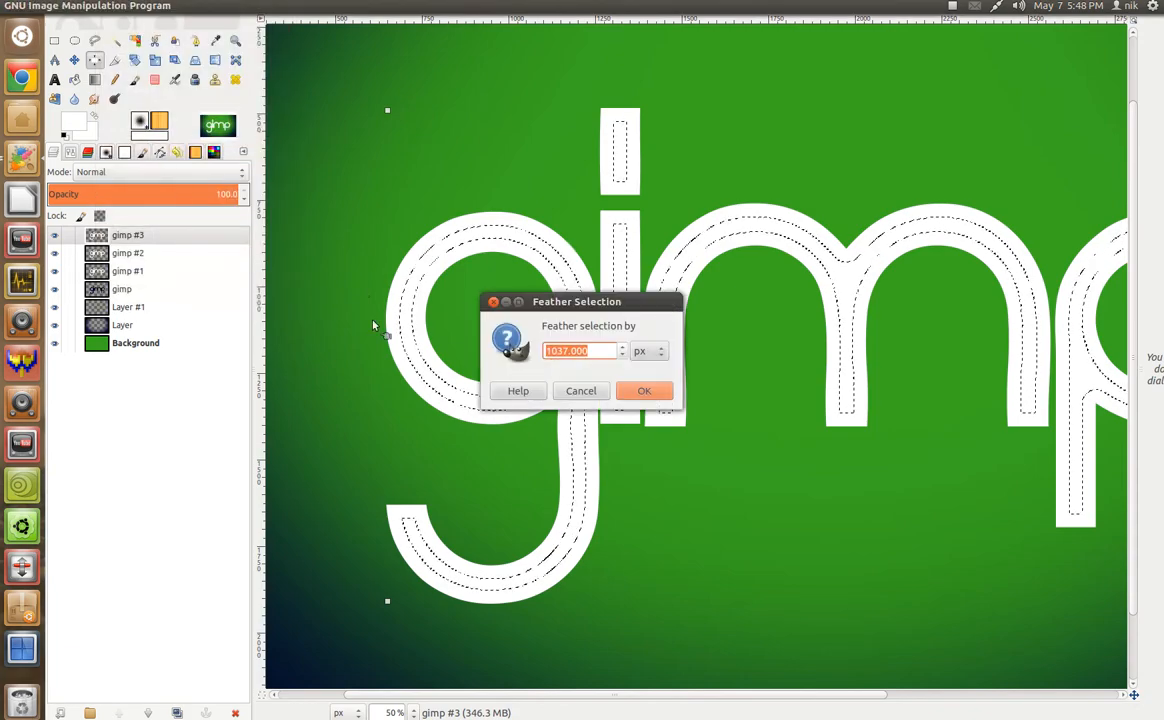
key(BackSpace)
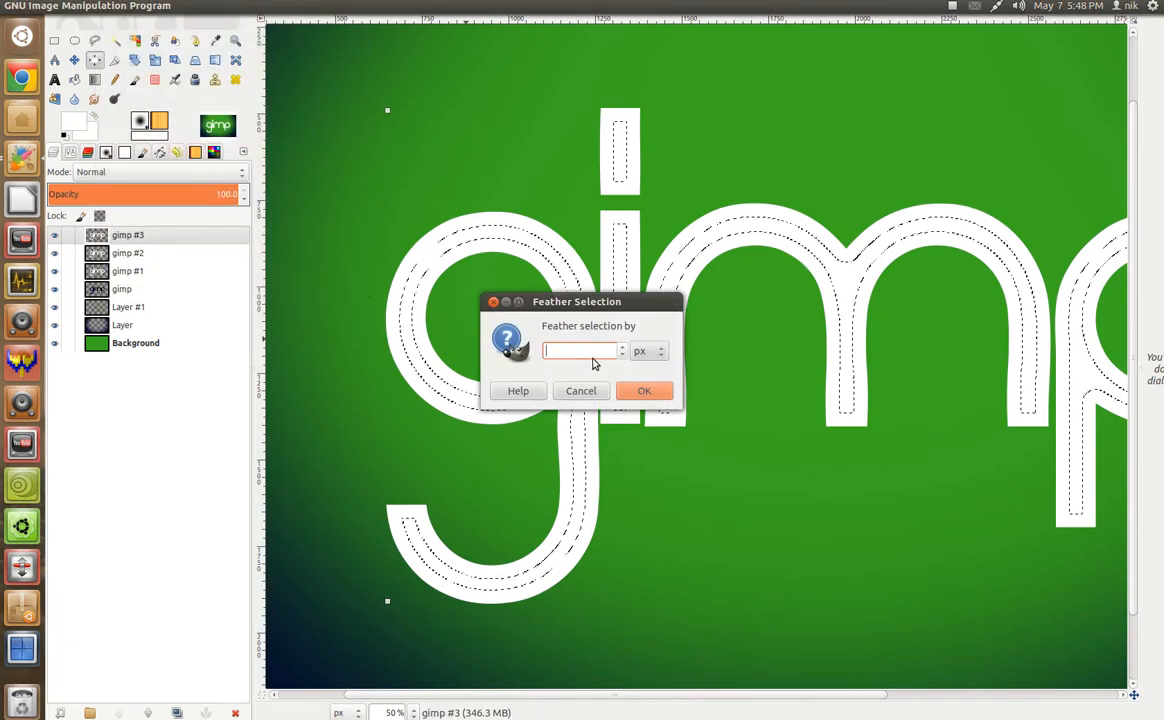
click(625, 348)
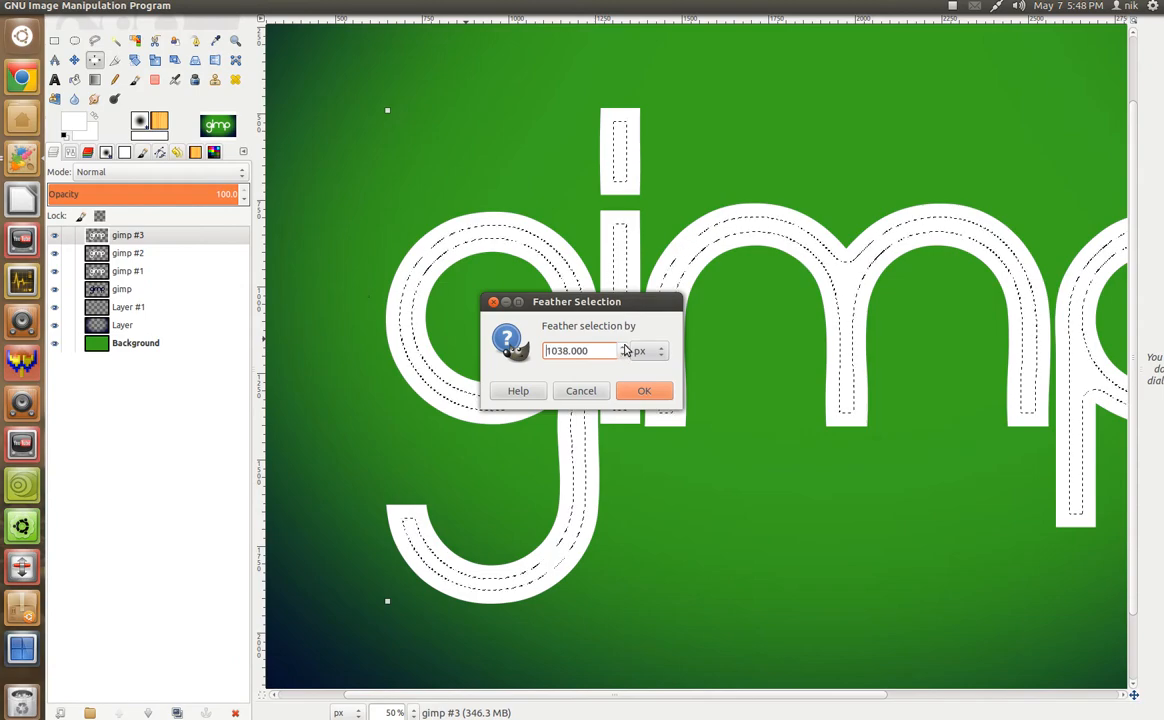
click(623, 355)
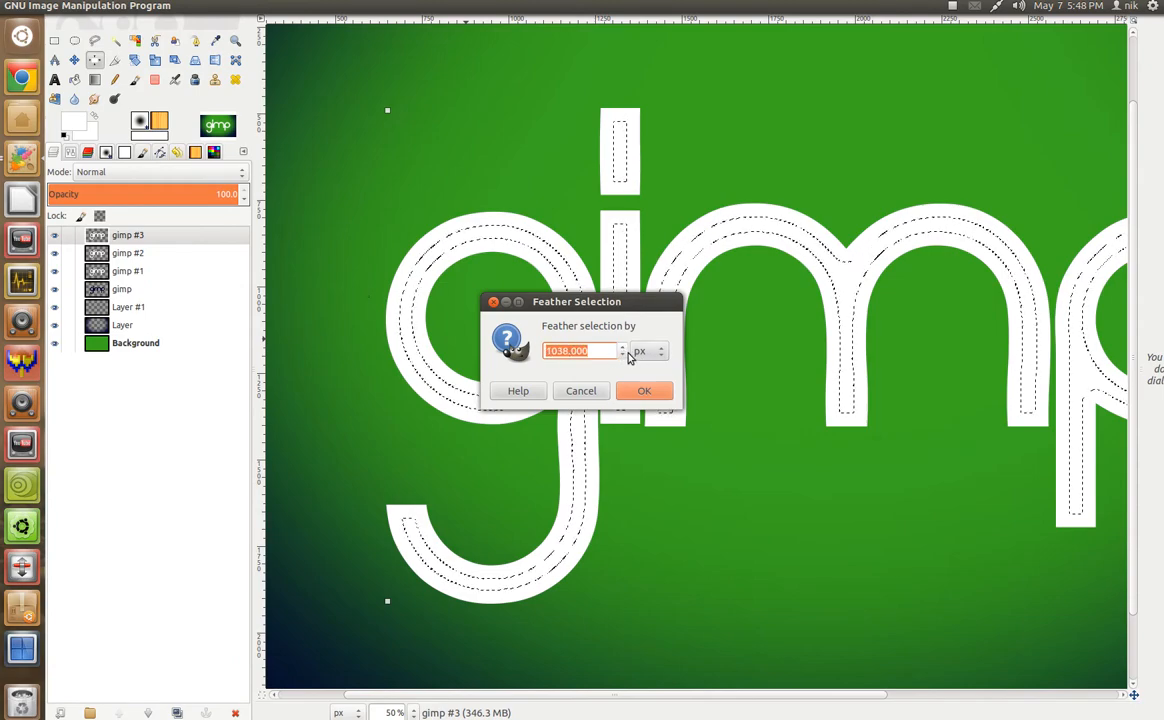
click(624, 355)
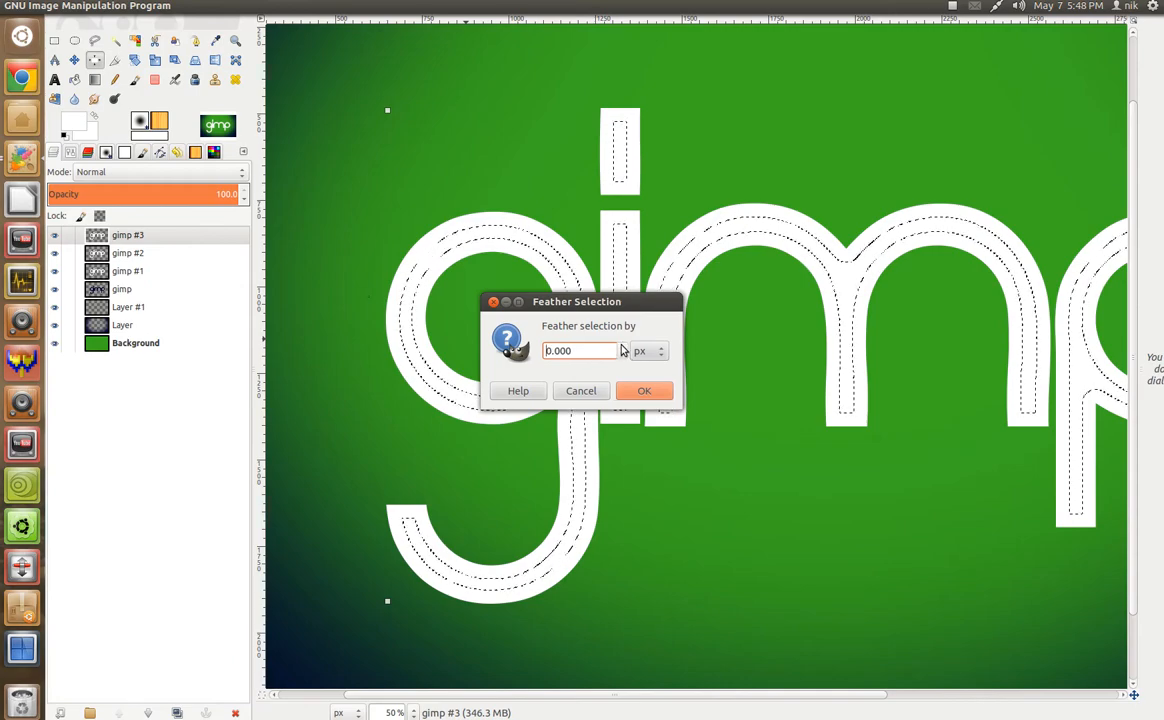
click(622, 346)
click(622, 346)
click(622, 346)
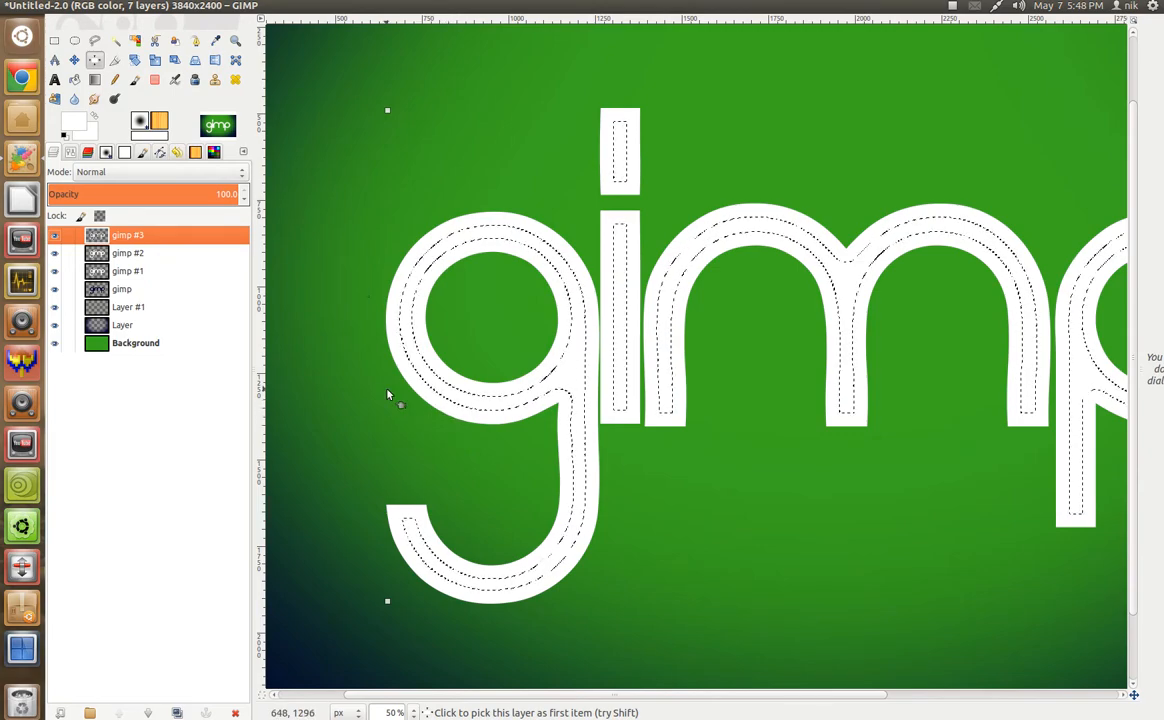
Hide the "gimp #2" and "gimp #1" layers to inspect the soft inner lettering, and remove the selection
click(55, 254)
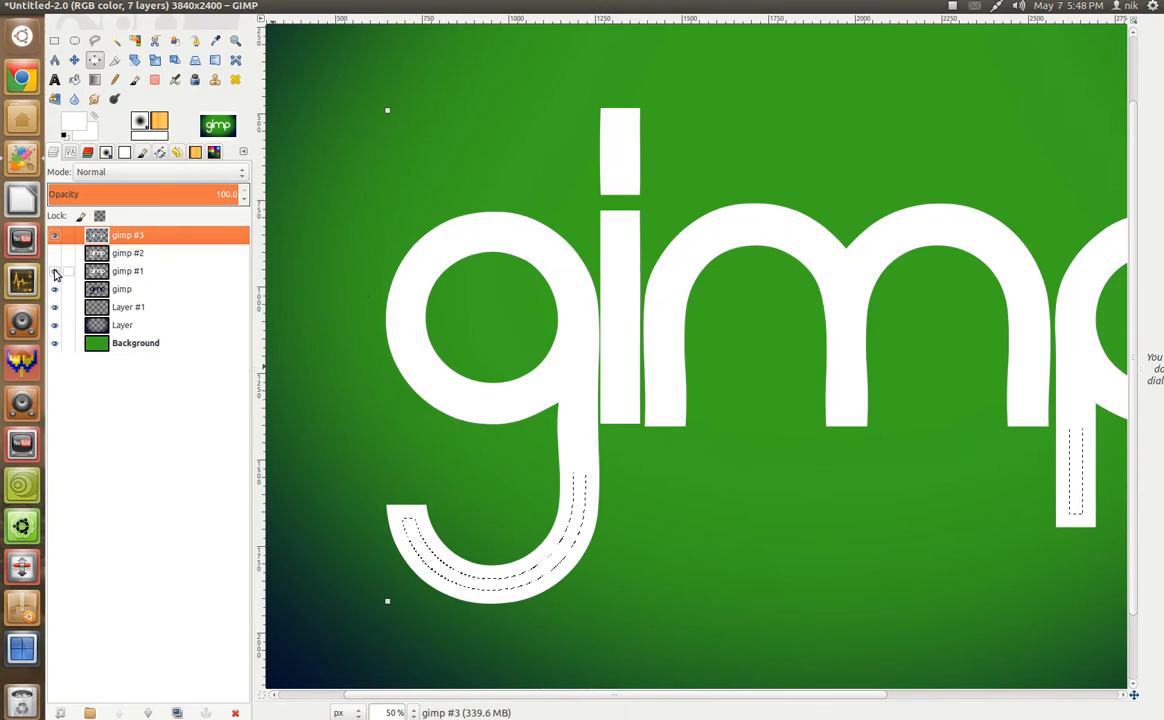
click(55, 271)
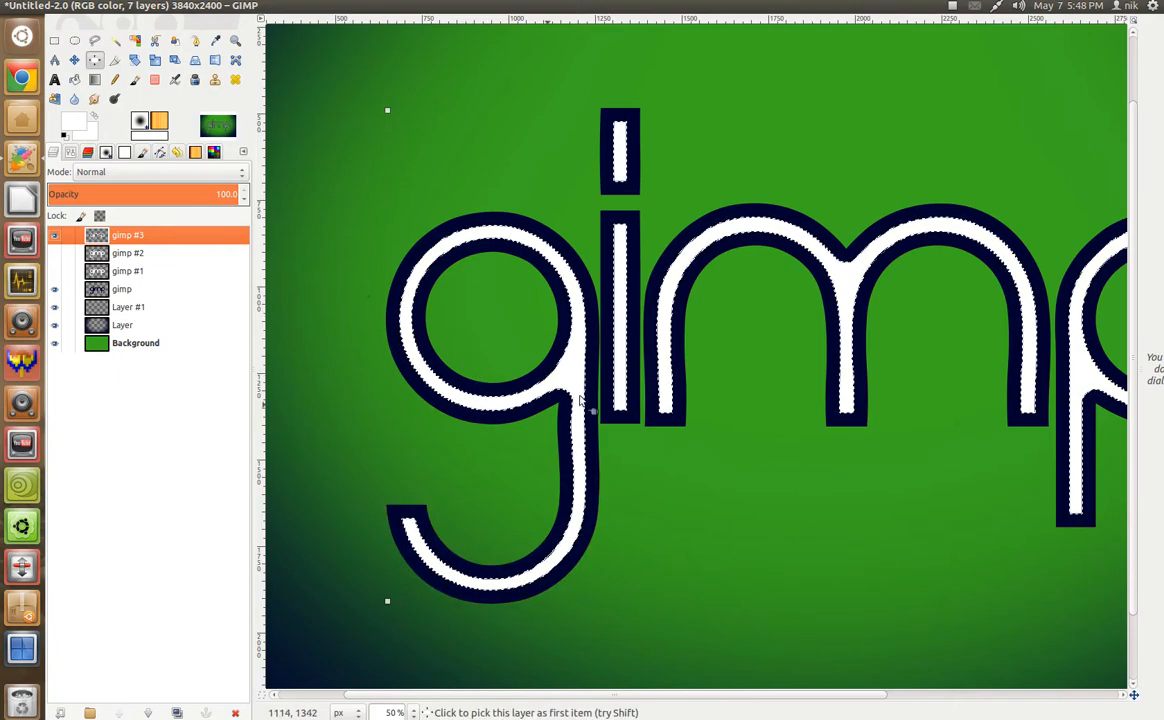
ctrl+scroll(512, 403, up, 3)
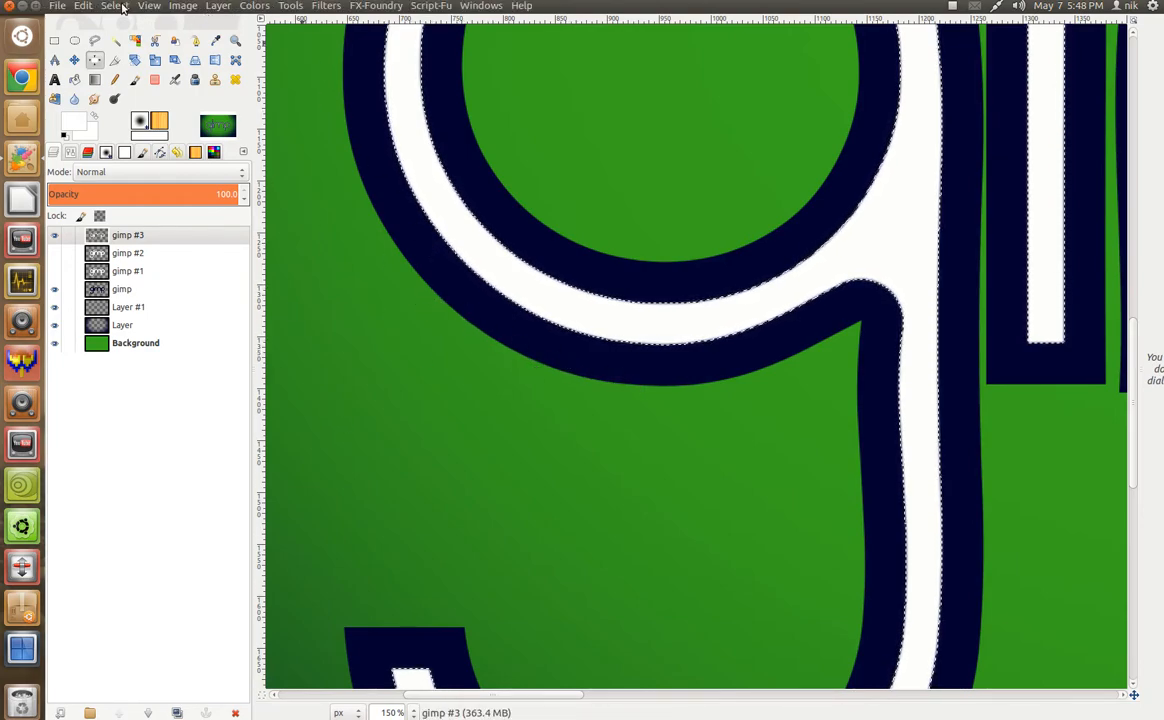
click(122, 8)
click(136, 40)
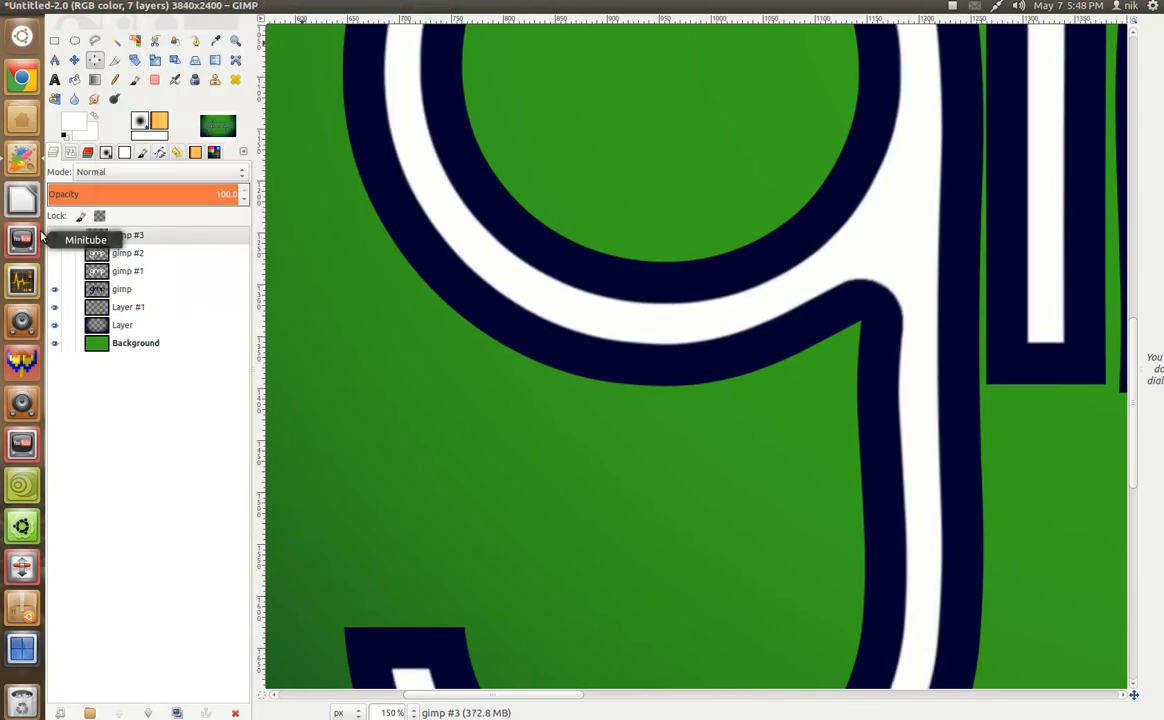
Hide "gimp #3", make "gimp #2" visible and active, and create a selection from its alpha
click(96, 238)
click(134, 255)
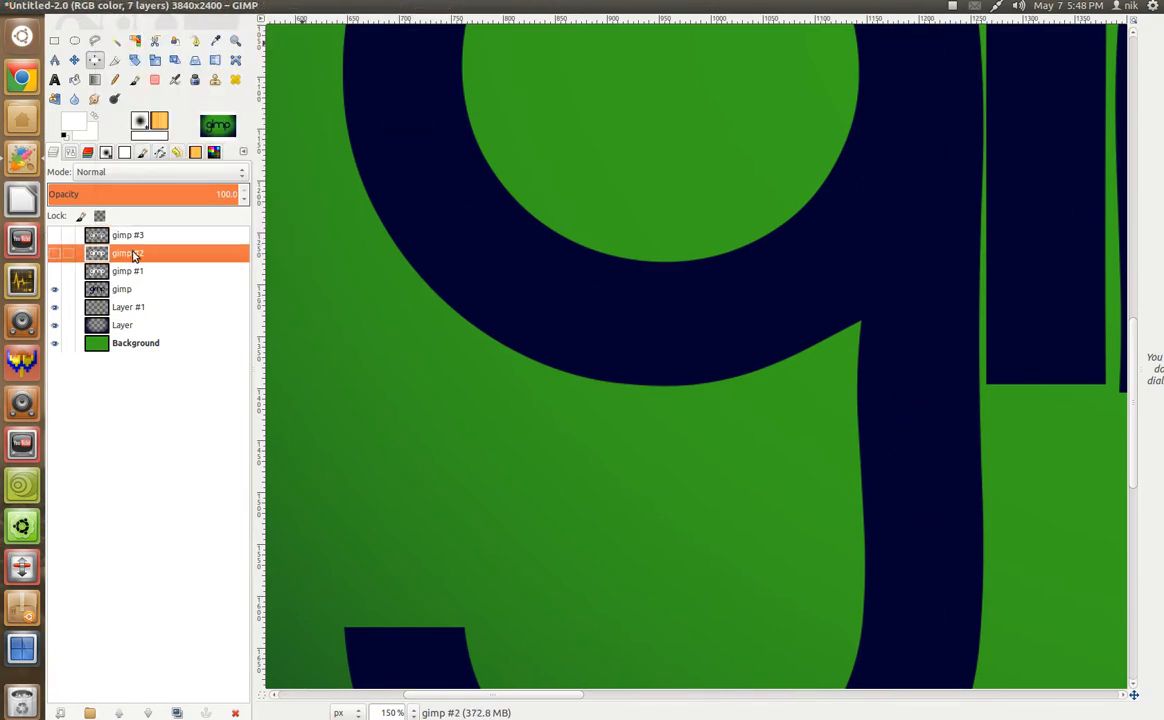
click(54, 254)
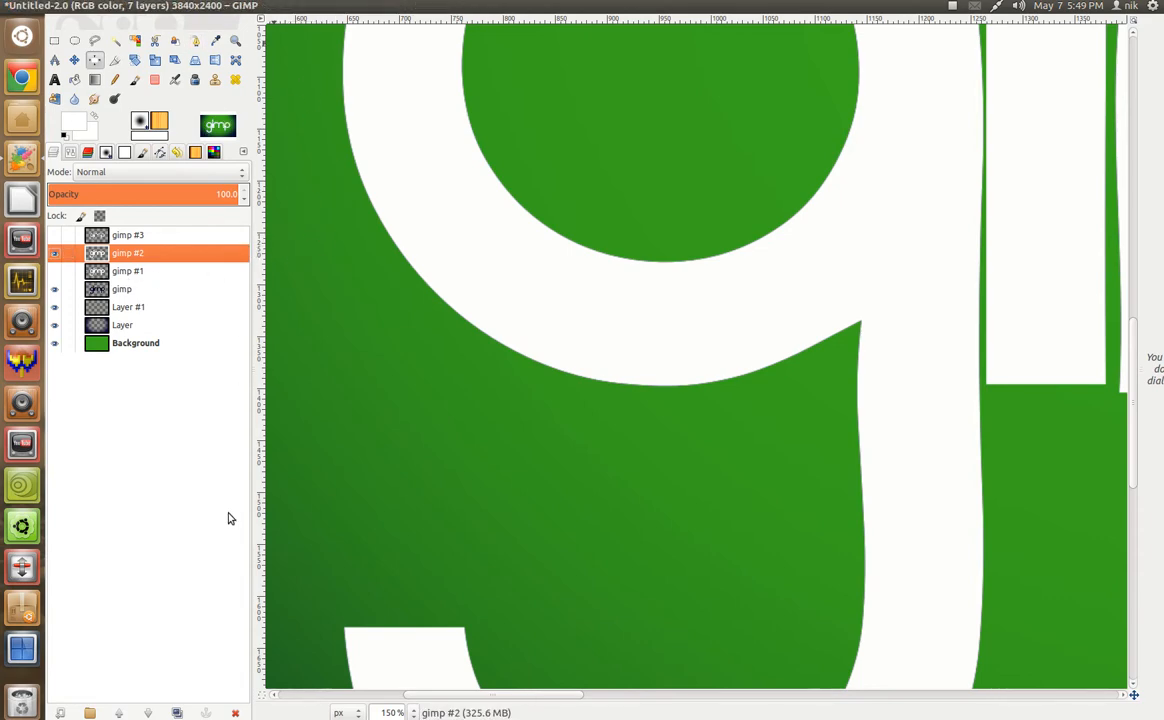
right_click(186, 257)
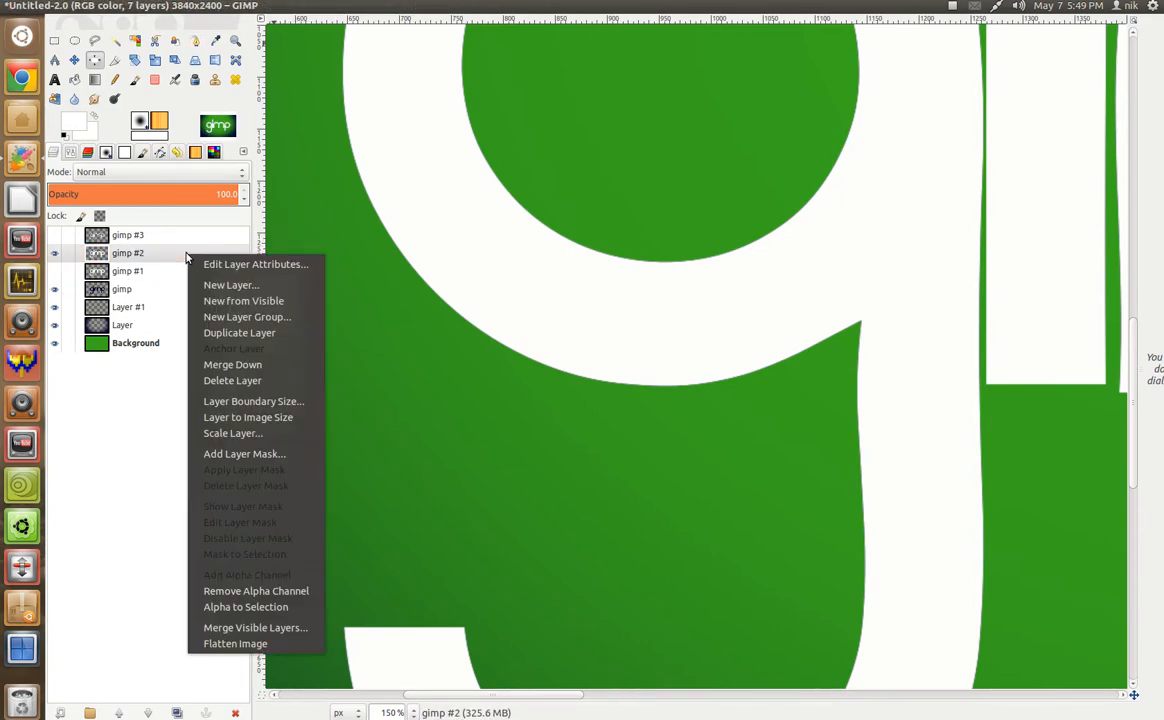
click(277, 613)
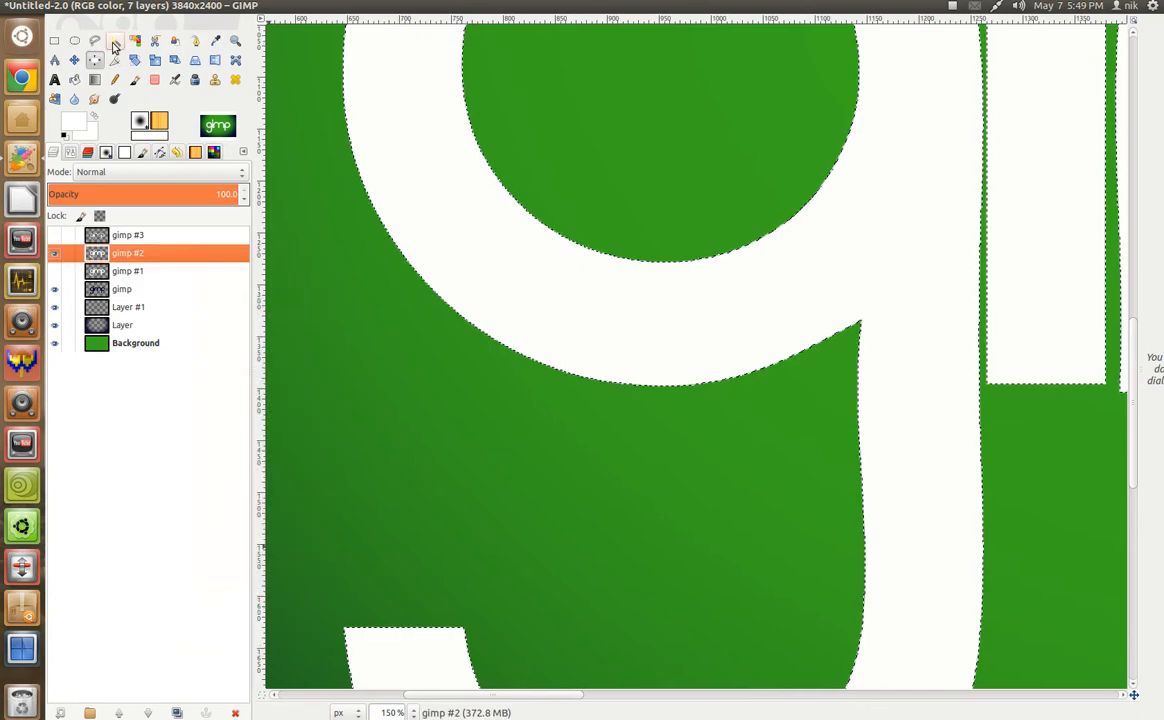
Shrink the letter selection by 2 px and clear its inside on "gimp #2", leaving only a thin white outline
mouse_move(117, 6)
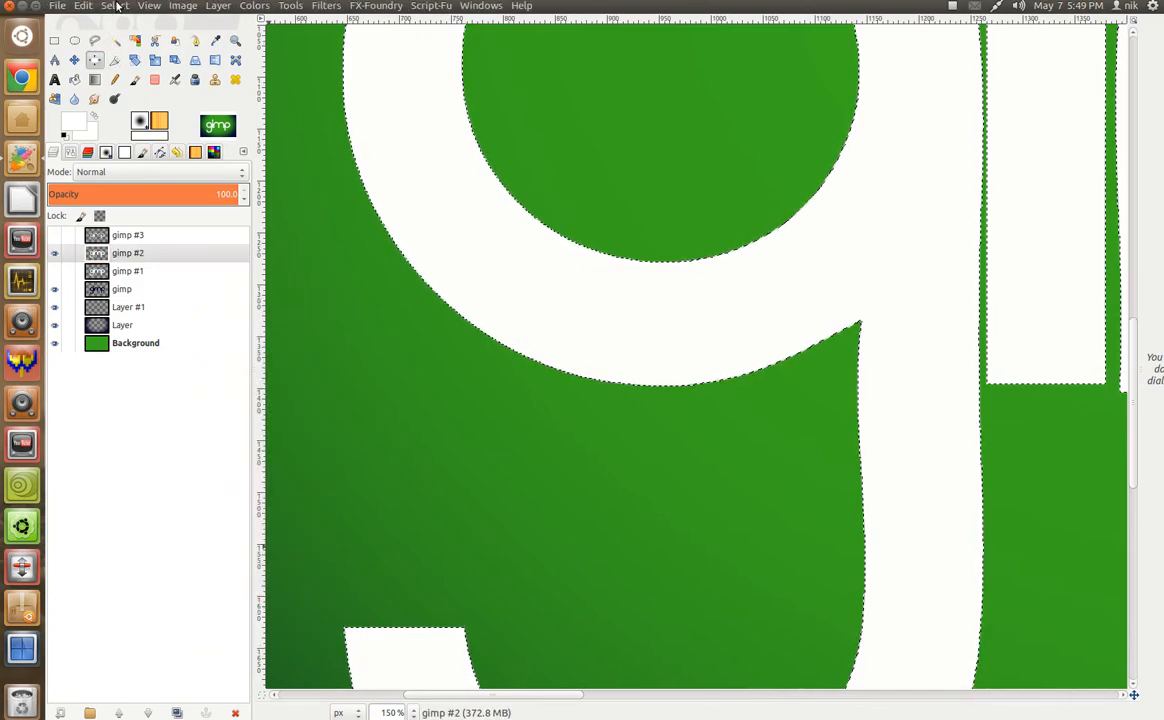
click(117, 6)
click(150, 172)
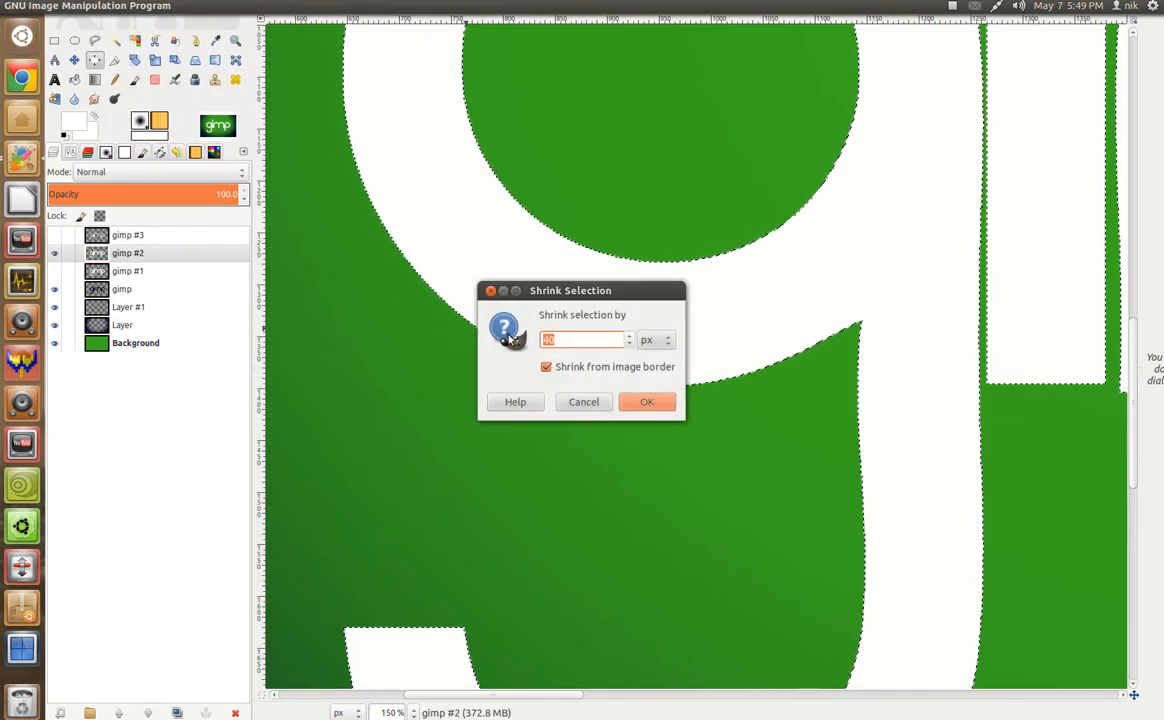
key(BackSpace)
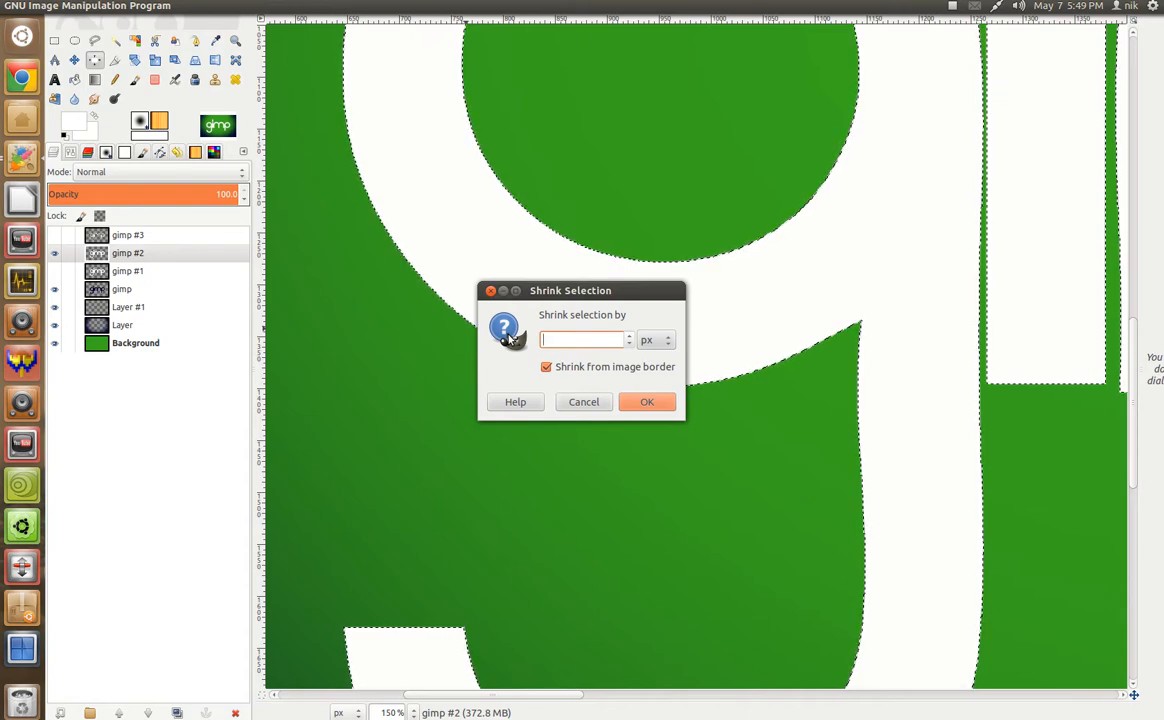
text(2)
click(664, 403)
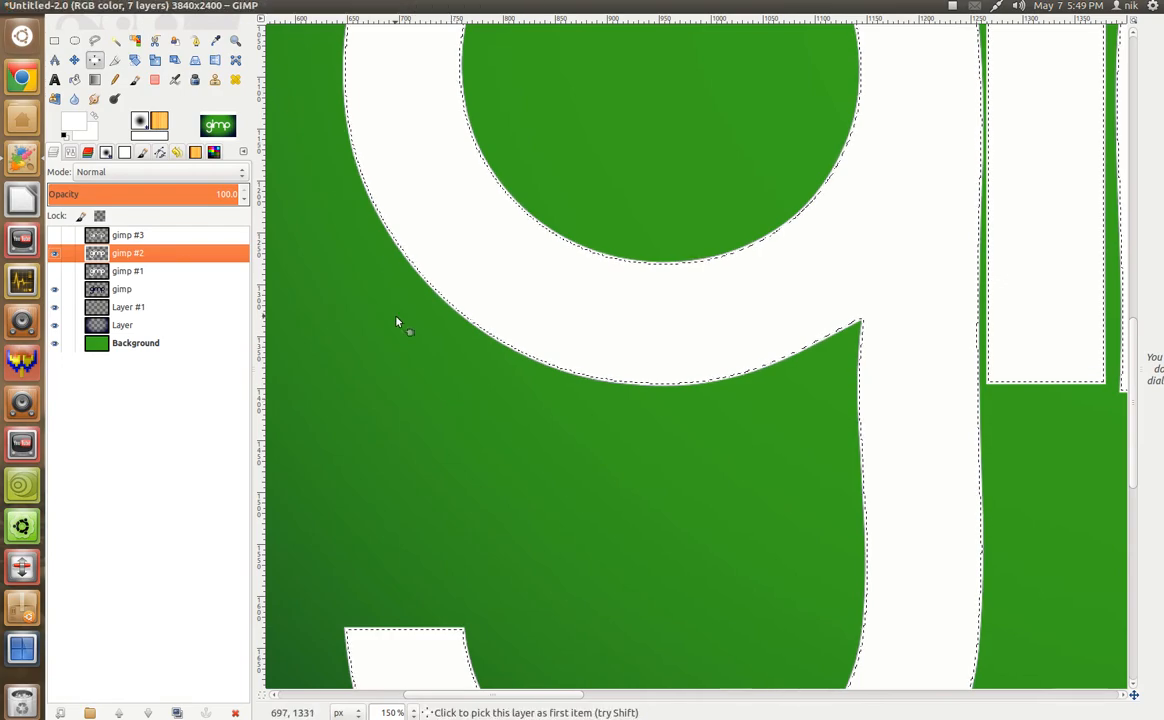
key(ctrl+comma)
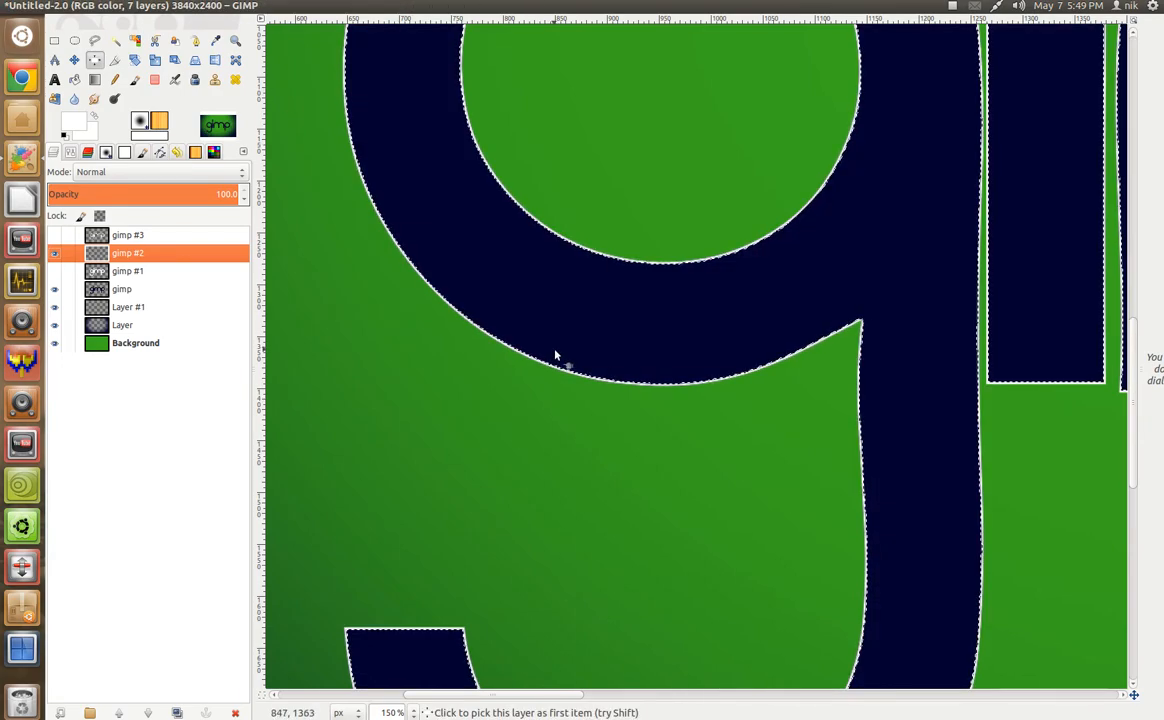
Remove the selection, show the "gimp #3" and "gimp #1" layers again, and make "gimp #1" active
scroll(559, 358, up, 3)
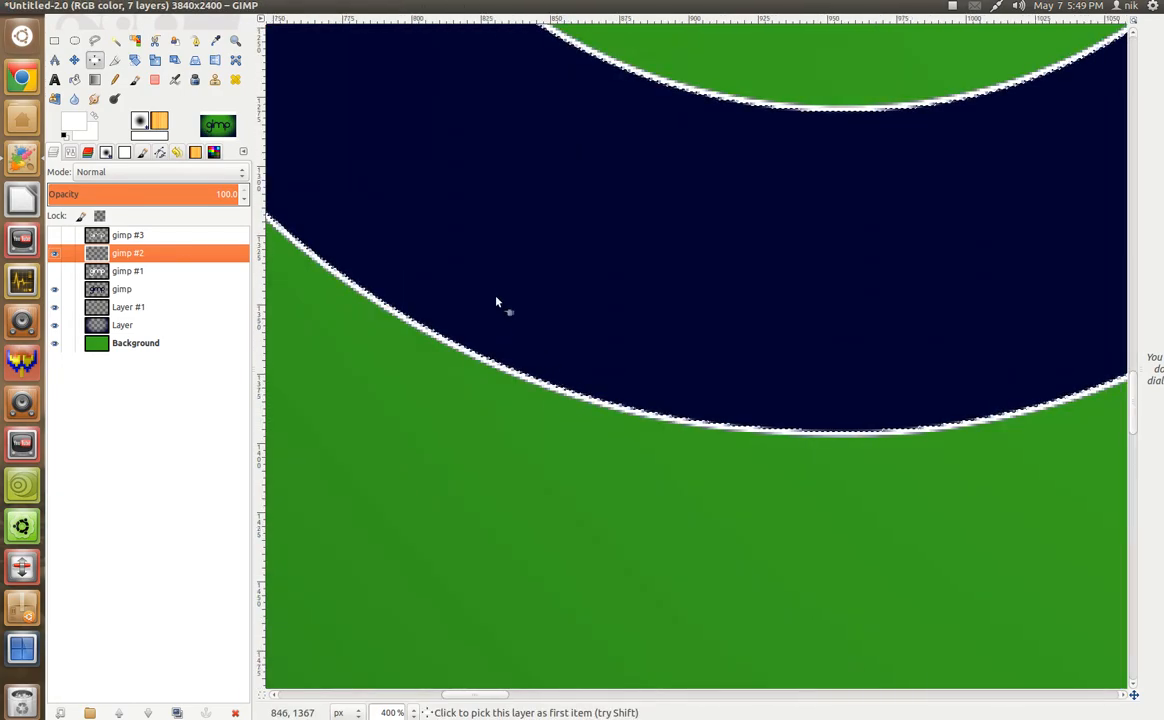
click(115, 6)
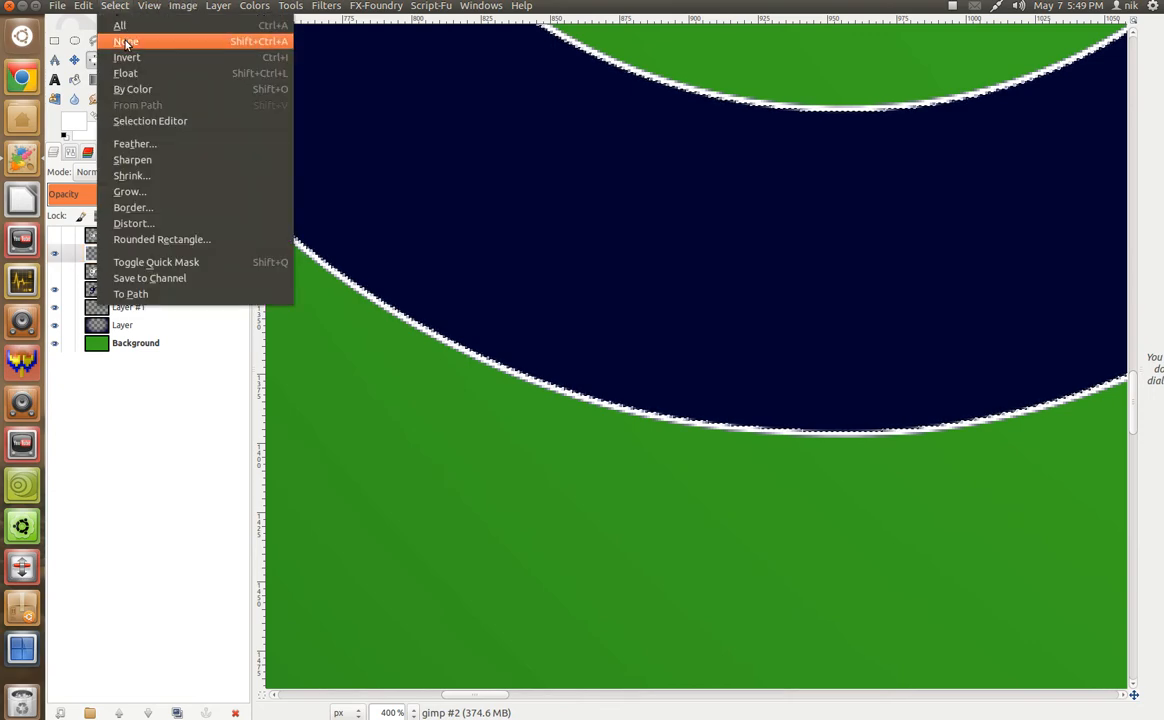
click(125, 41)
click(54, 235)
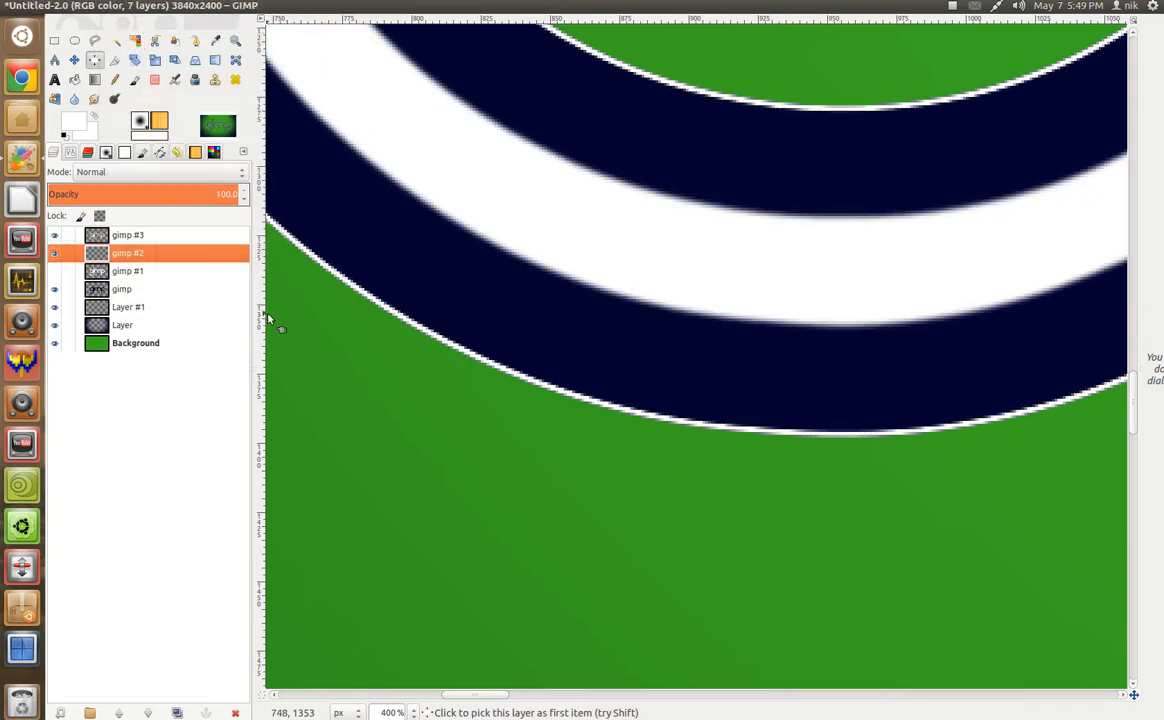
click(141, 274)
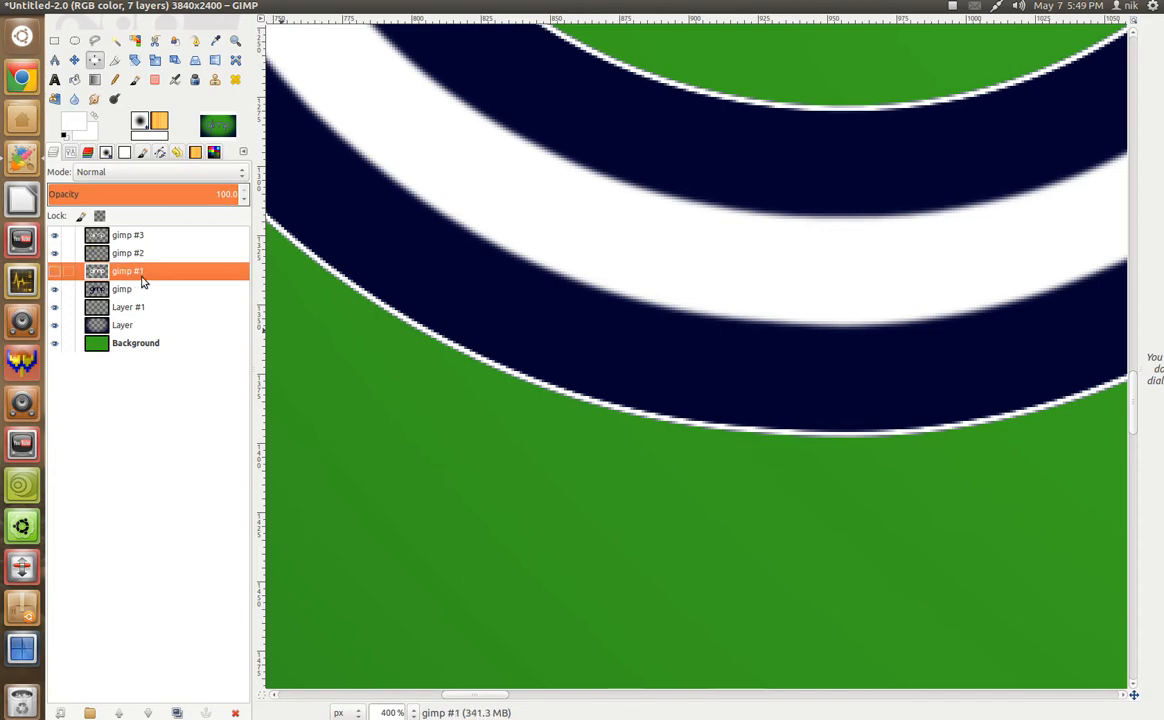
click(54, 270)
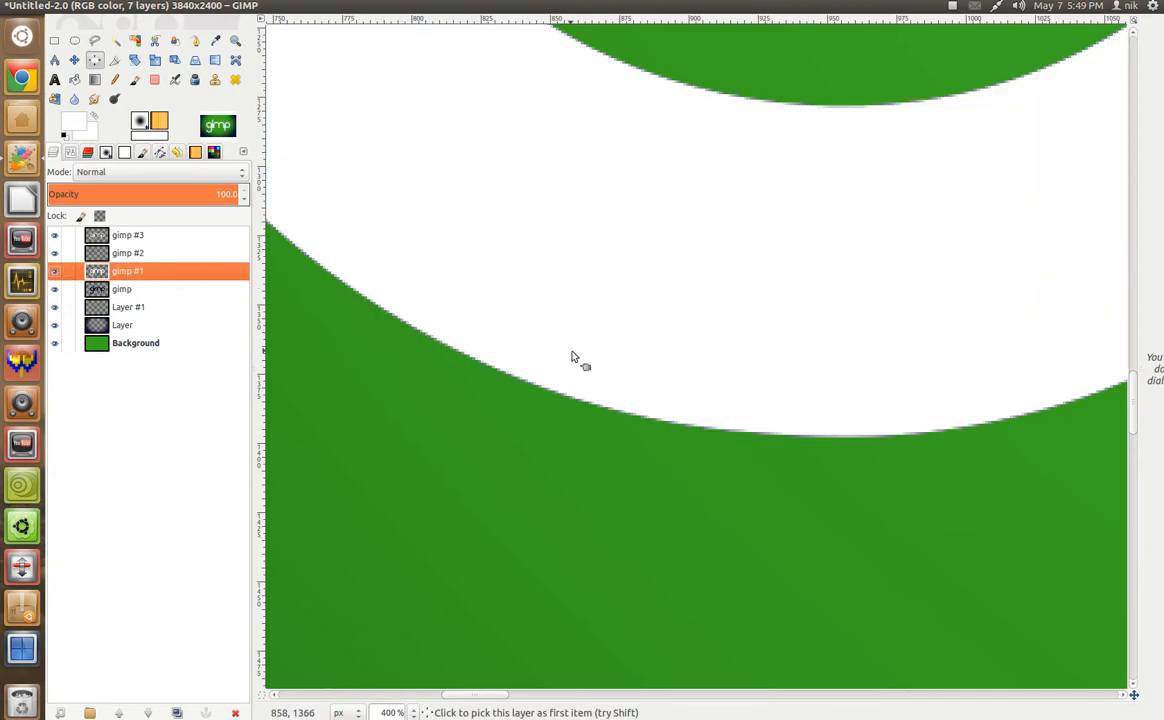
Apply a Gaussian Blur with a 92 px horizontal and vertical radius to the dark blue "gimp" layer as a soft shadow
scroll(573, 360, down, 6)
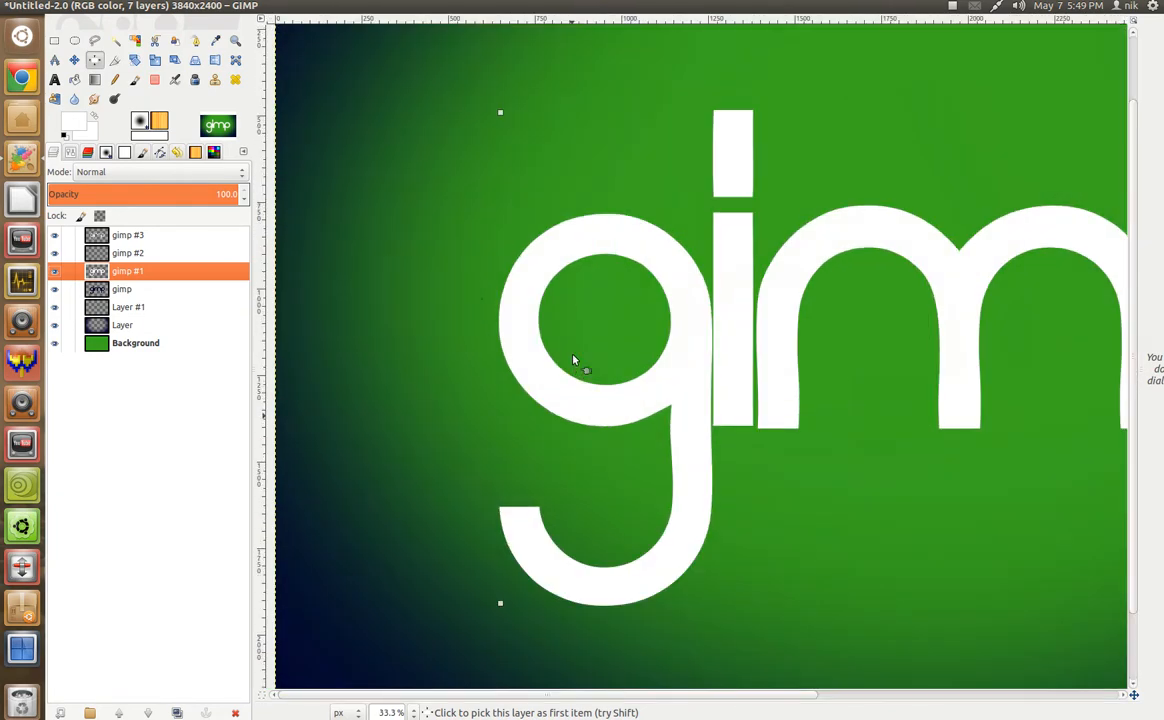
scroll(573, 360, up, 2)
drag(577, 366, 528, 260)
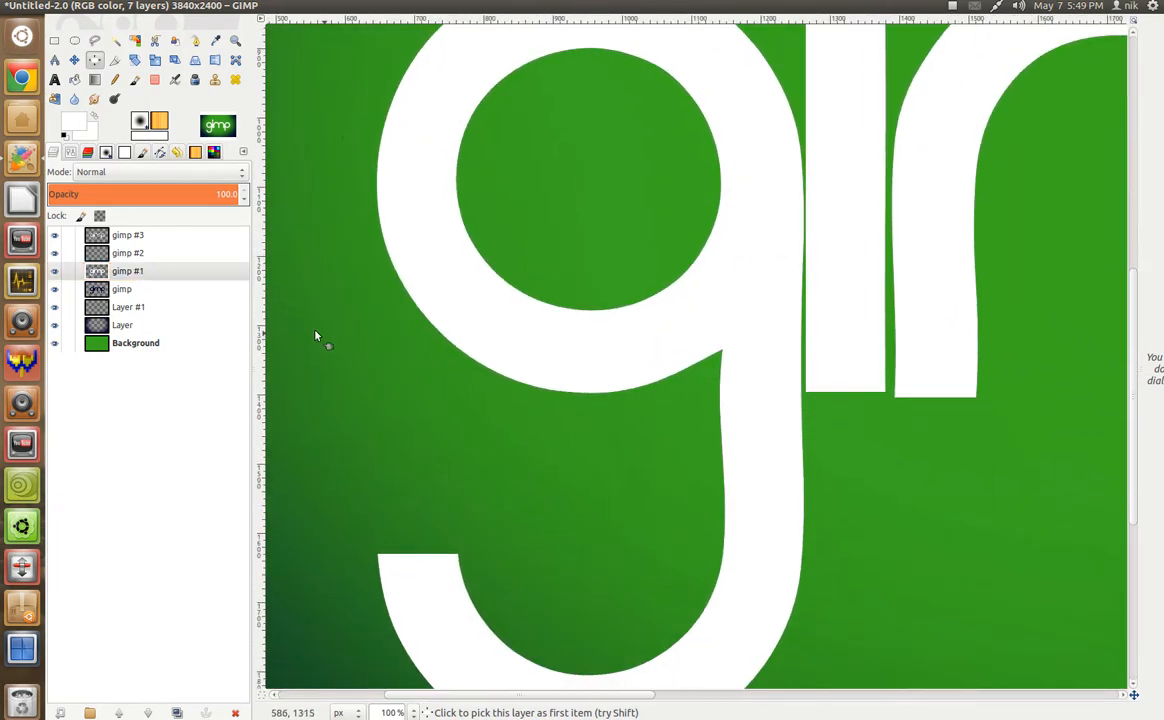
click(140, 289)
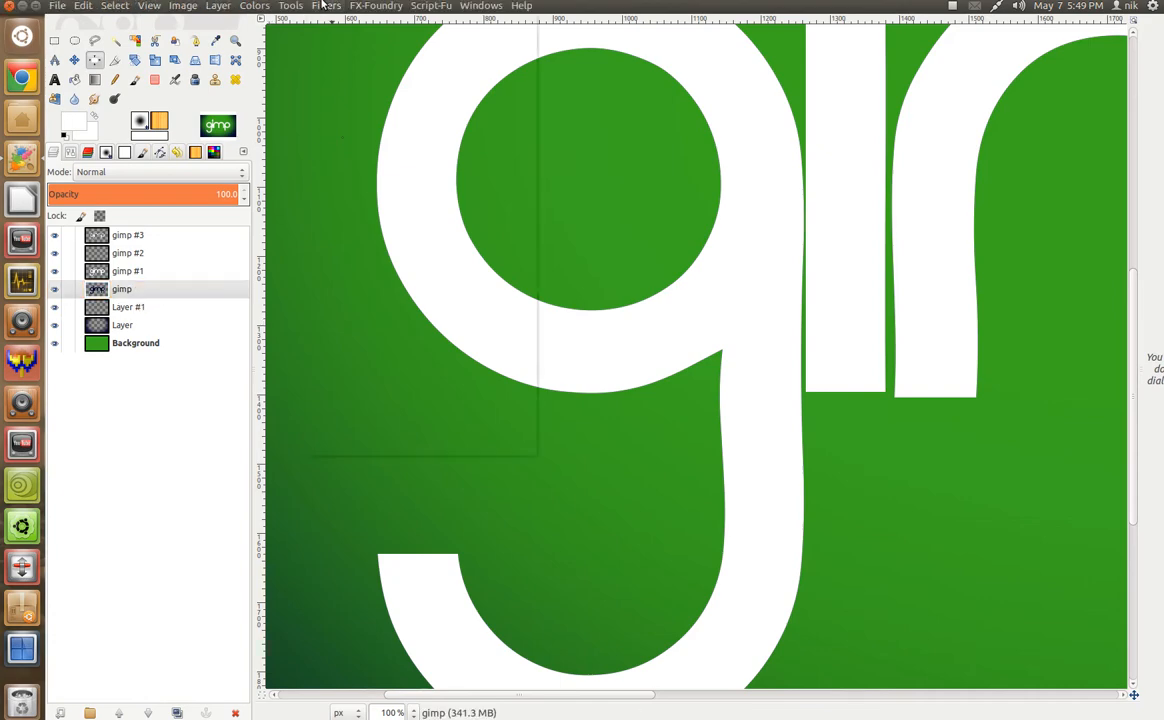
click(326, 5)
mouse_move(333, 96)
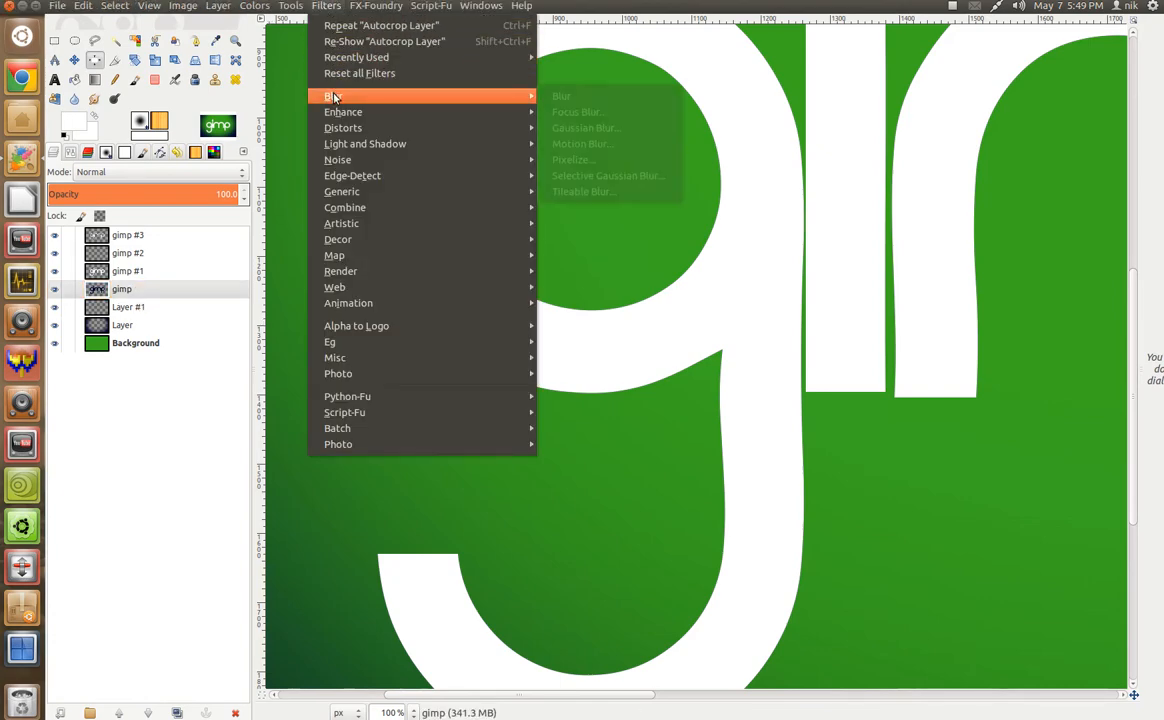
click(586, 128)
click(597, 364)
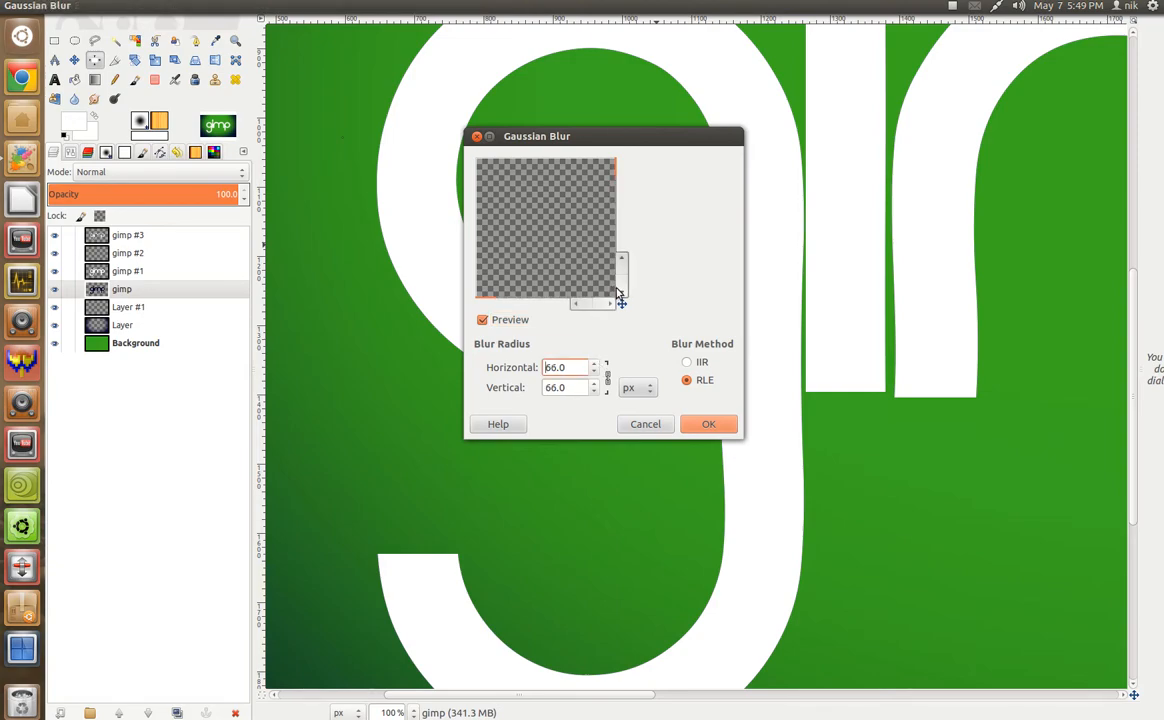
drag(622, 304, 626, 310)
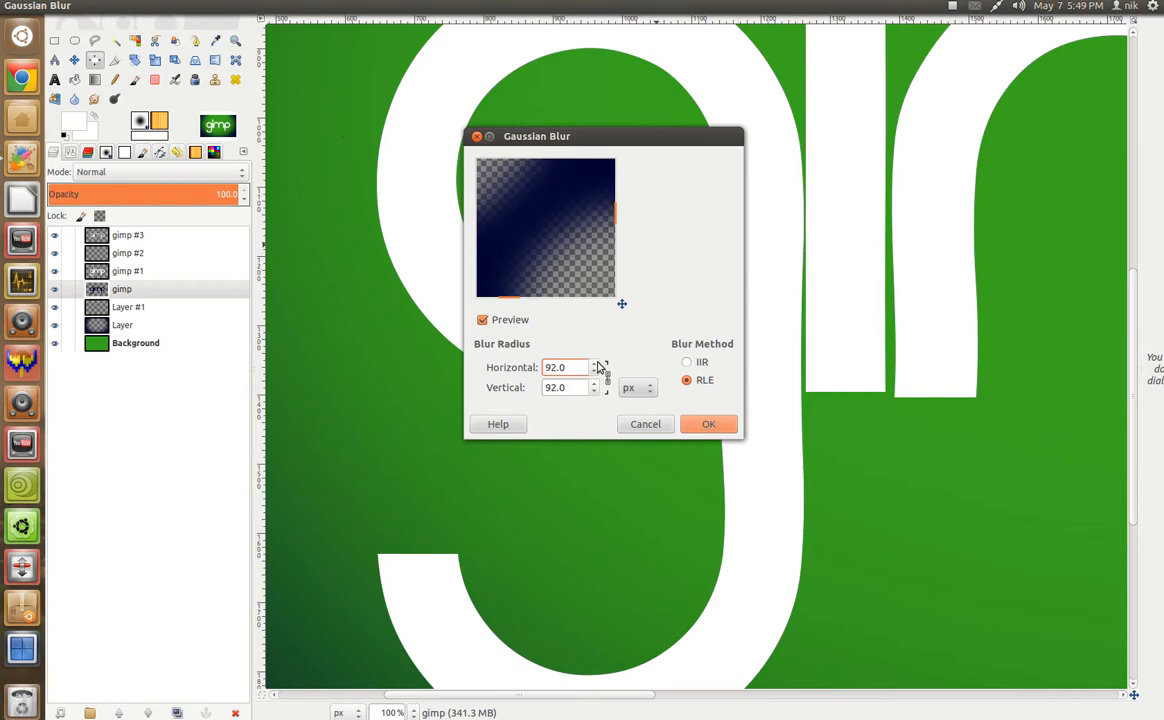
click(711, 425)
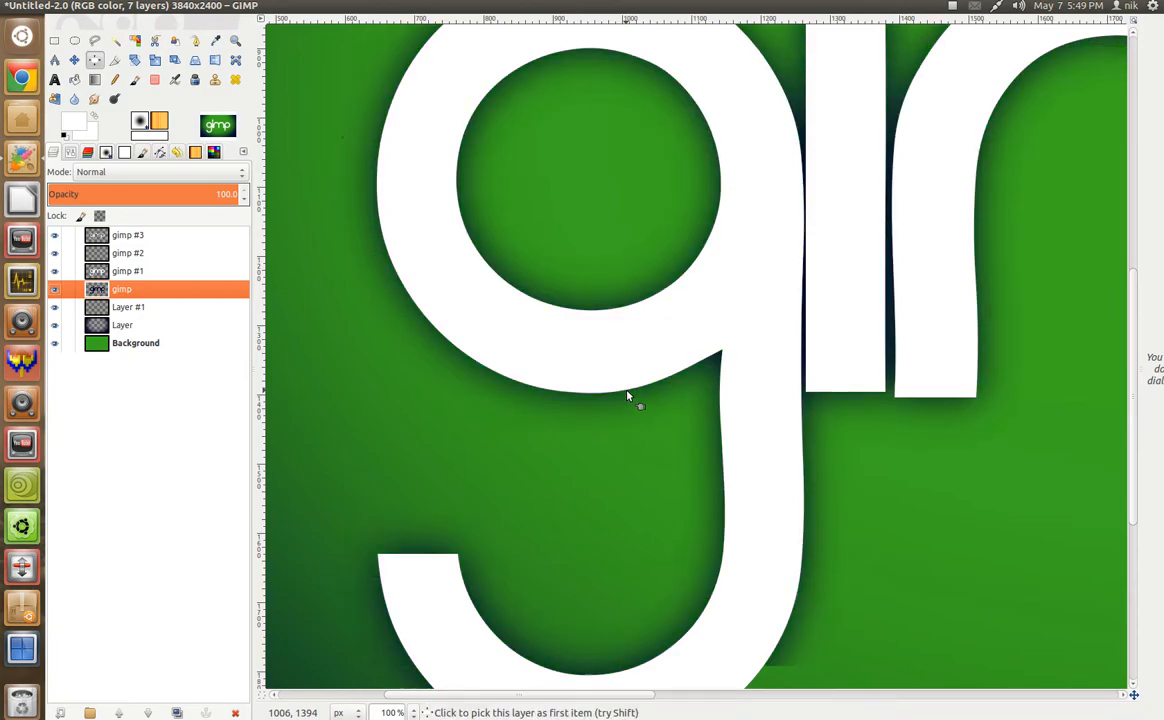
scroll(627, 397, up, 1)
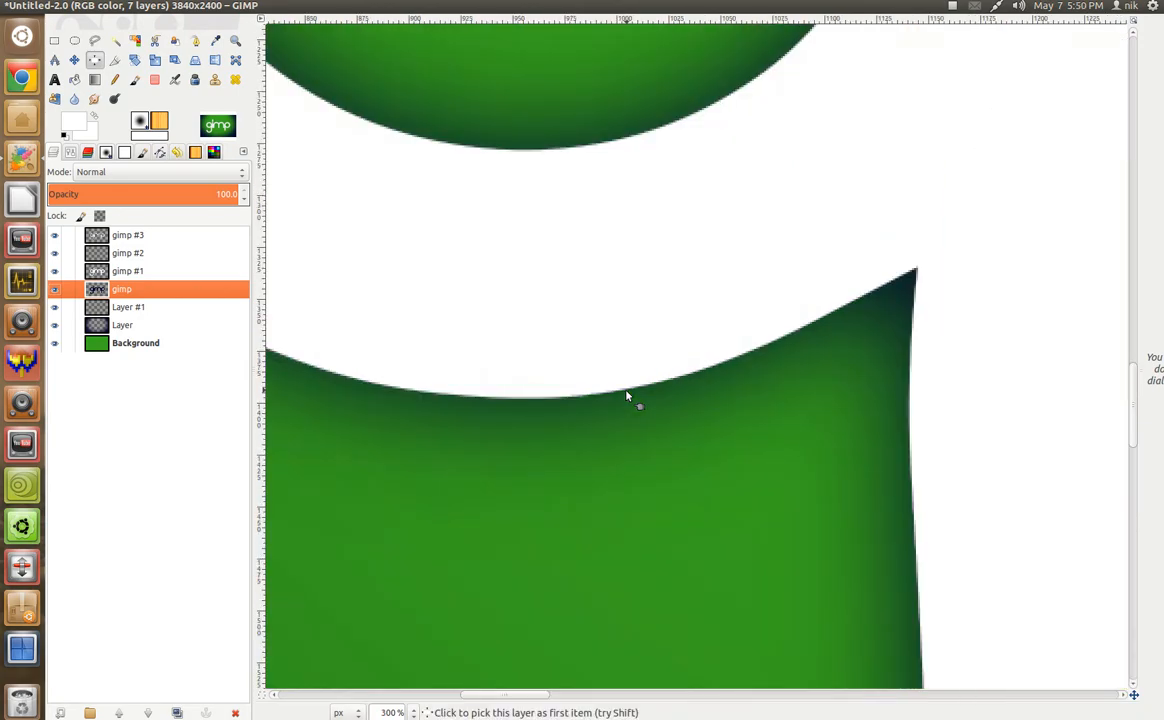
scroll(627, 397, down, 2)
scroll(627, 397, down, 1)
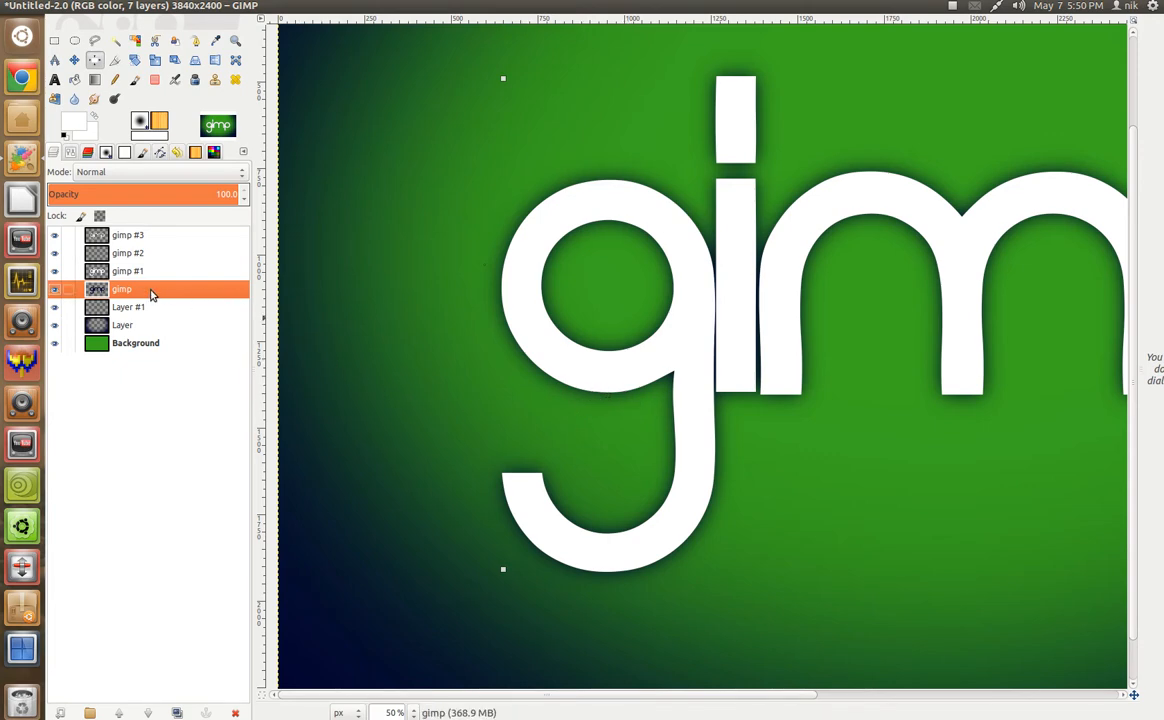
Set the Move tool to move the active layer and nudge the blurred "gimp" shadow slightly right and down behind the letters
click(75, 61)
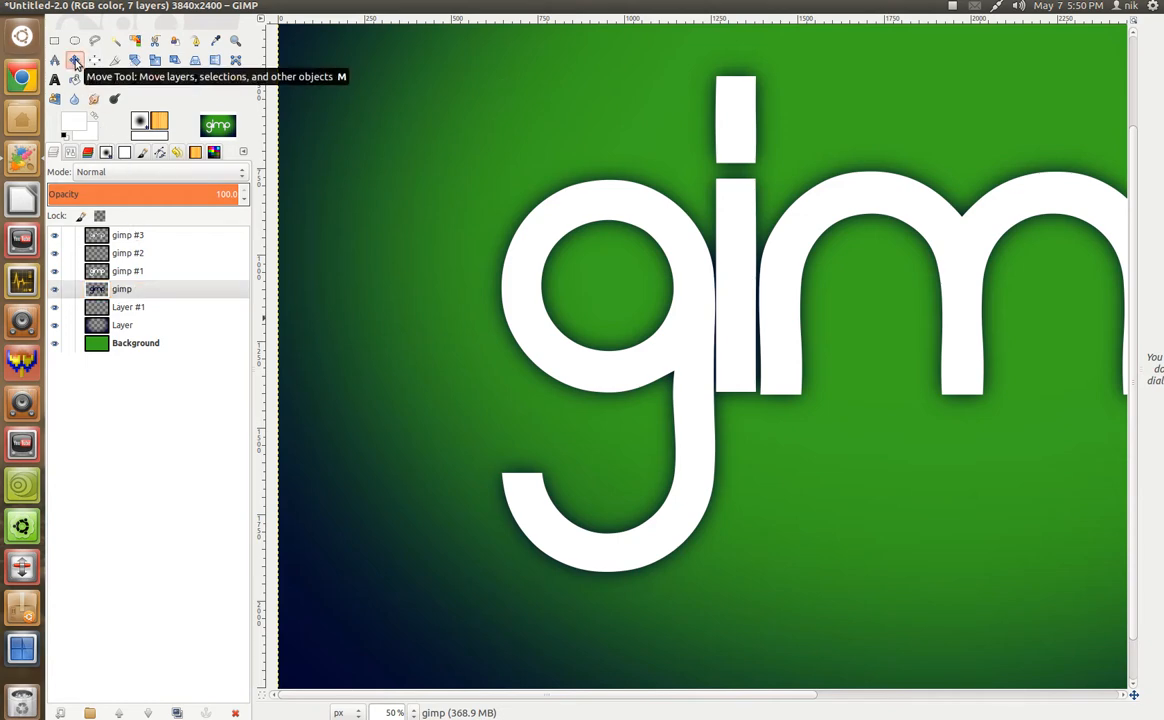
click(70, 154)
click(93, 231)
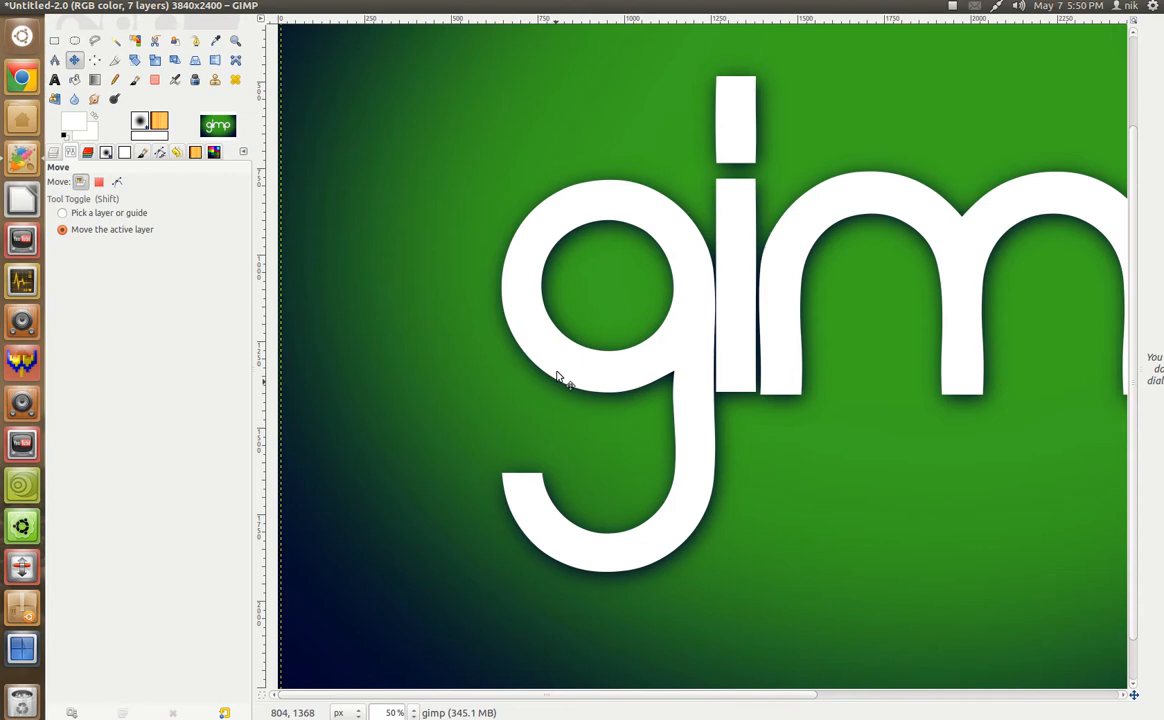
click(54, 153)
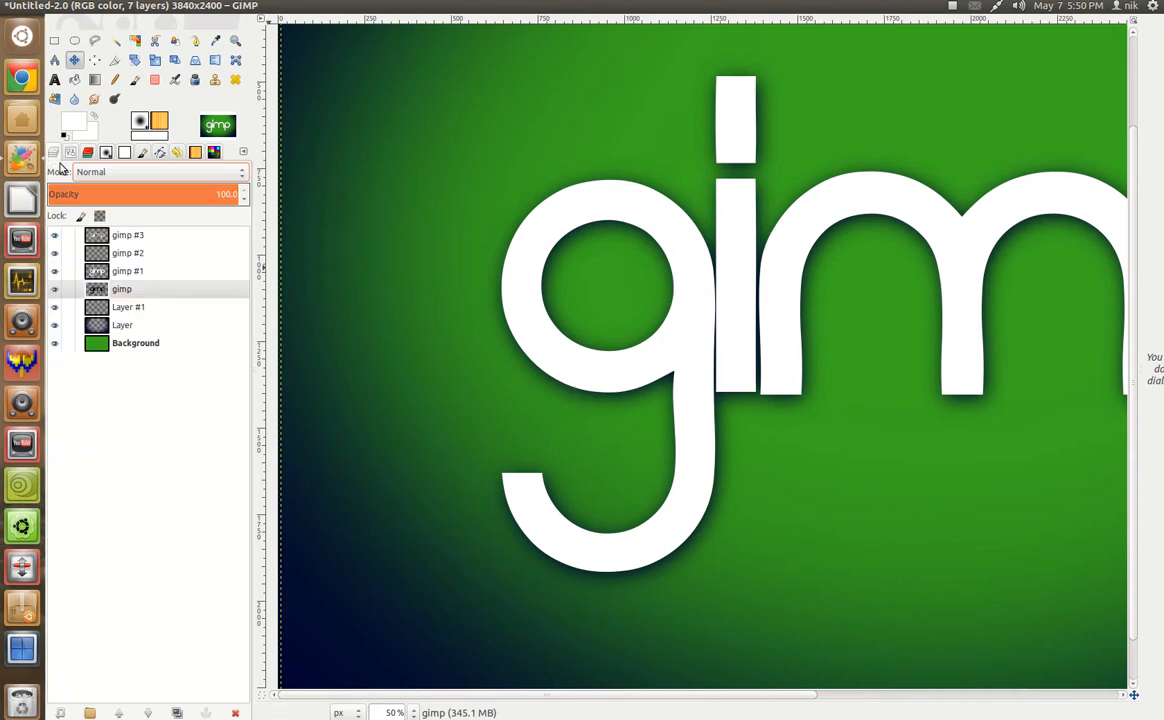
Duplicate the blurred "gimp" shadow layer
click(205, 275)
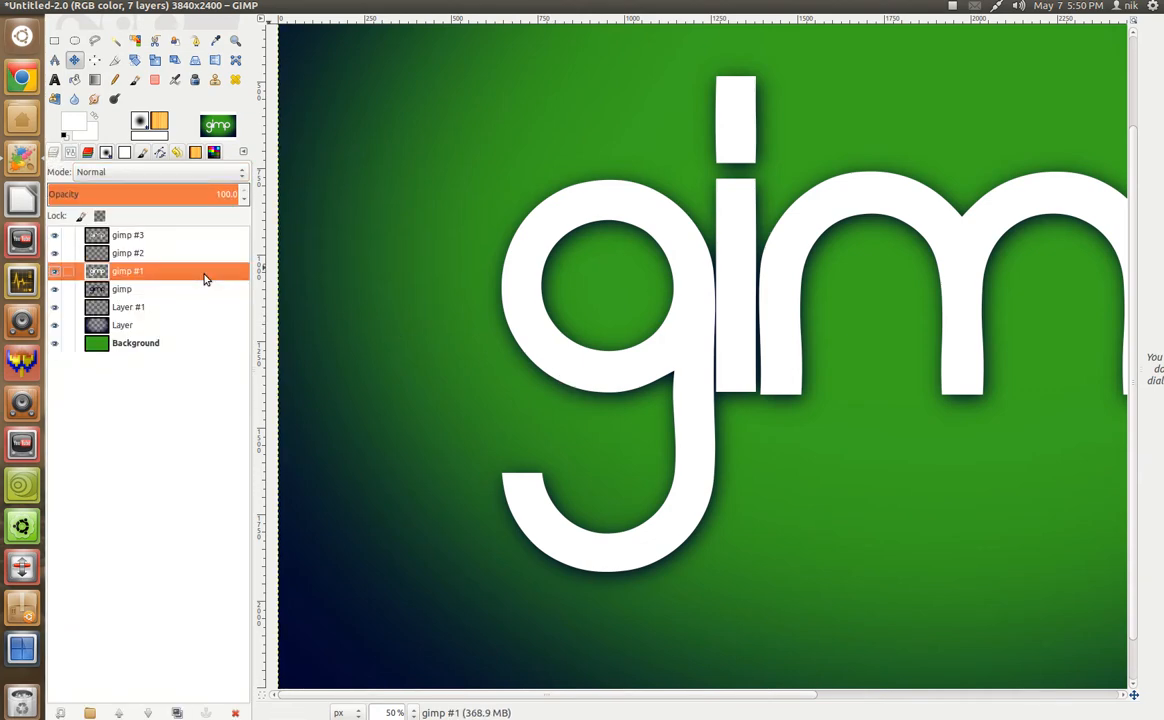
click(185, 292)
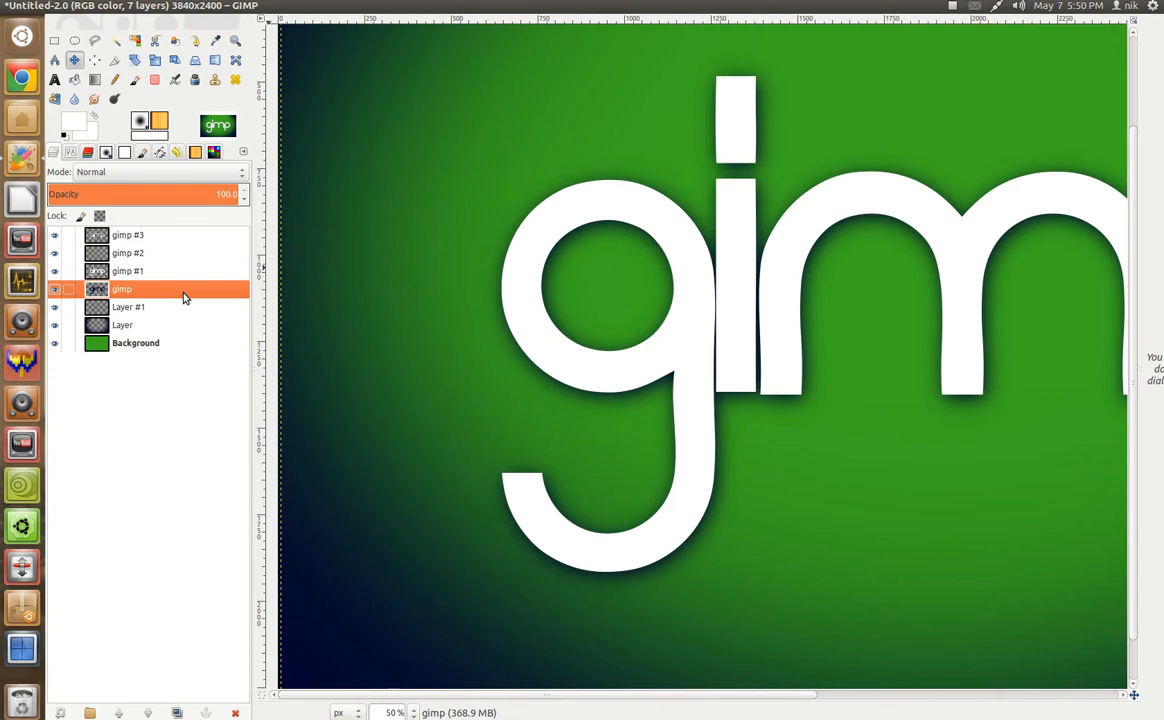
click(179, 709)
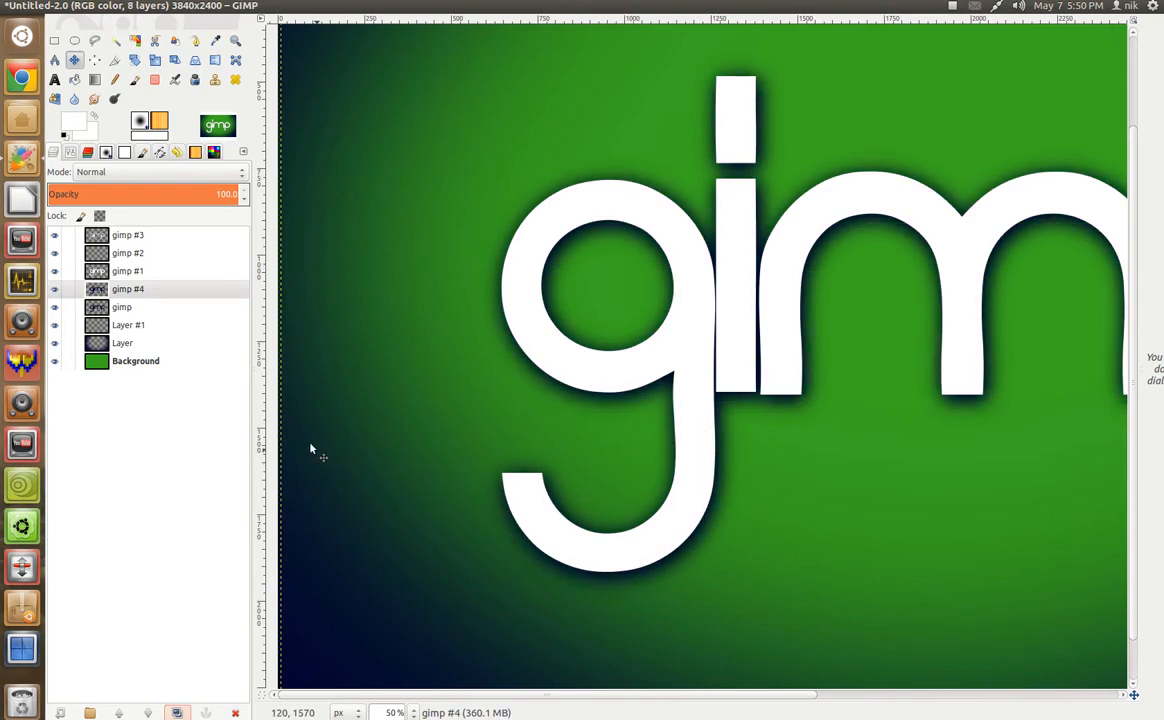
Create a selection from the alpha of "gimp #1", clear the letter shapes from "gimp #4", and remove the selection
click(169, 274)
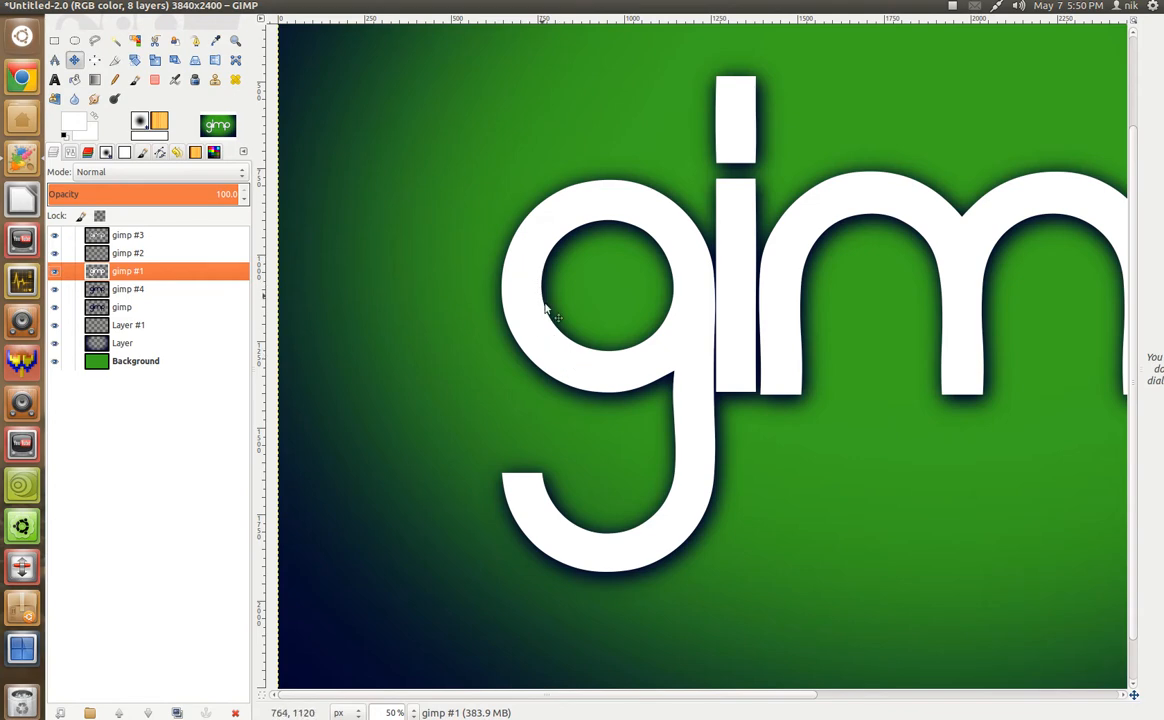
right_click(187, 276)
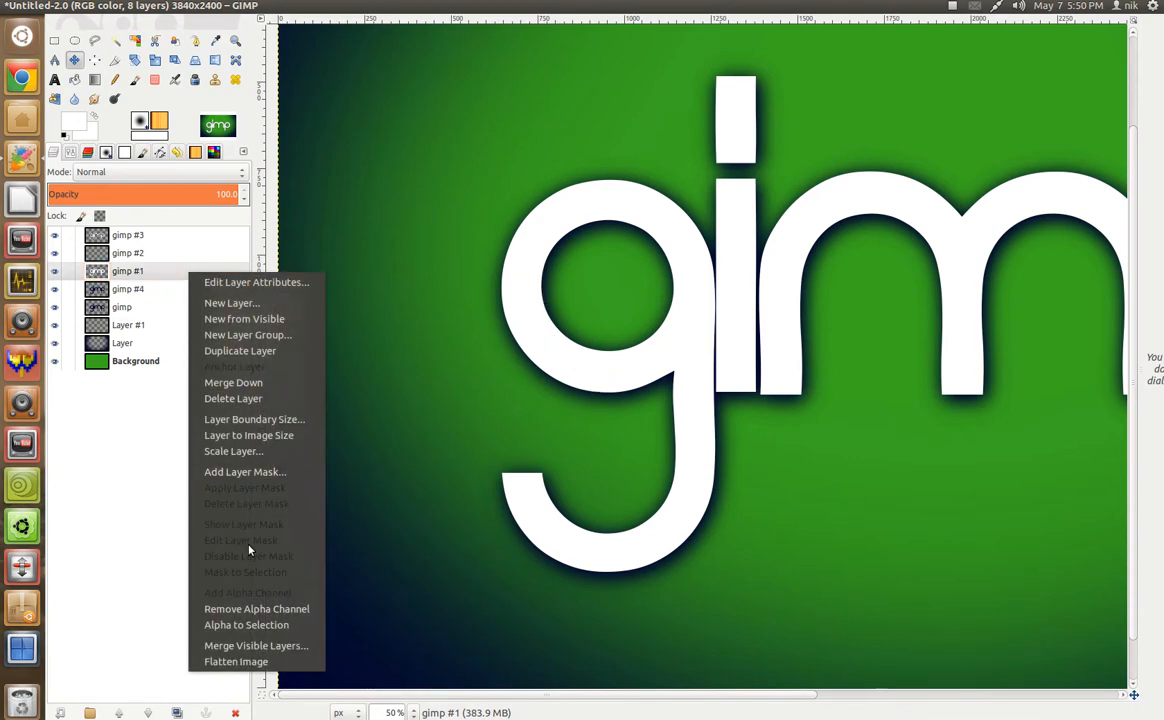
click(268, 625)
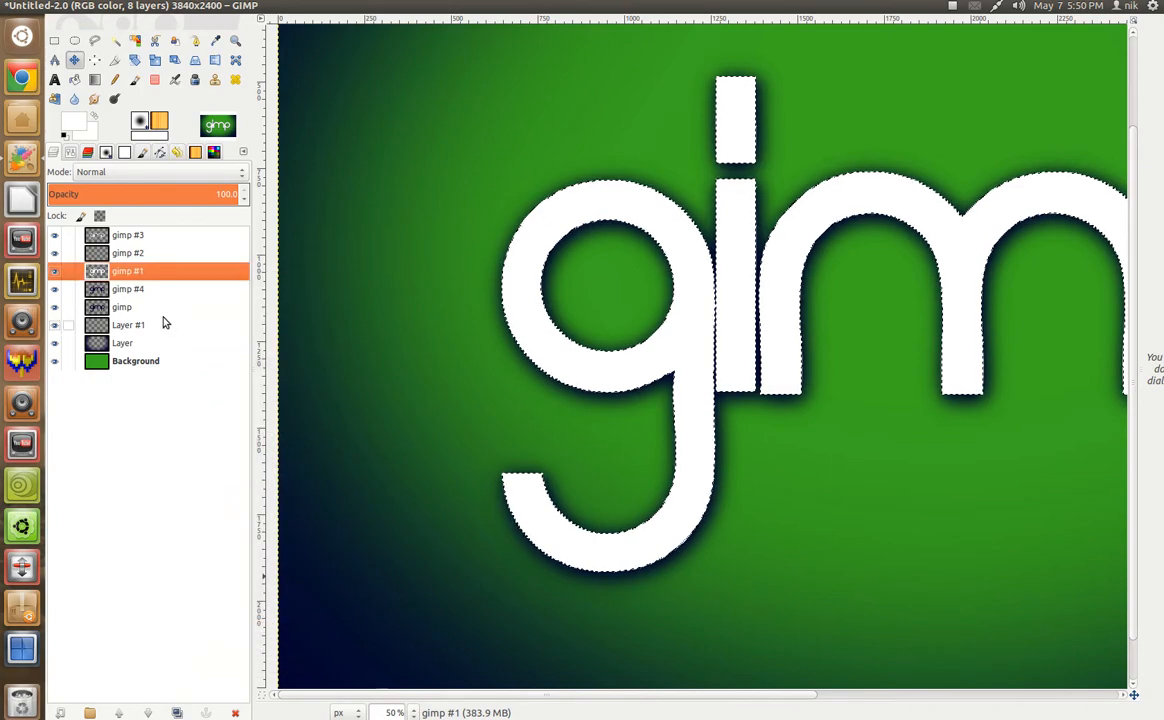
click(156, 292)
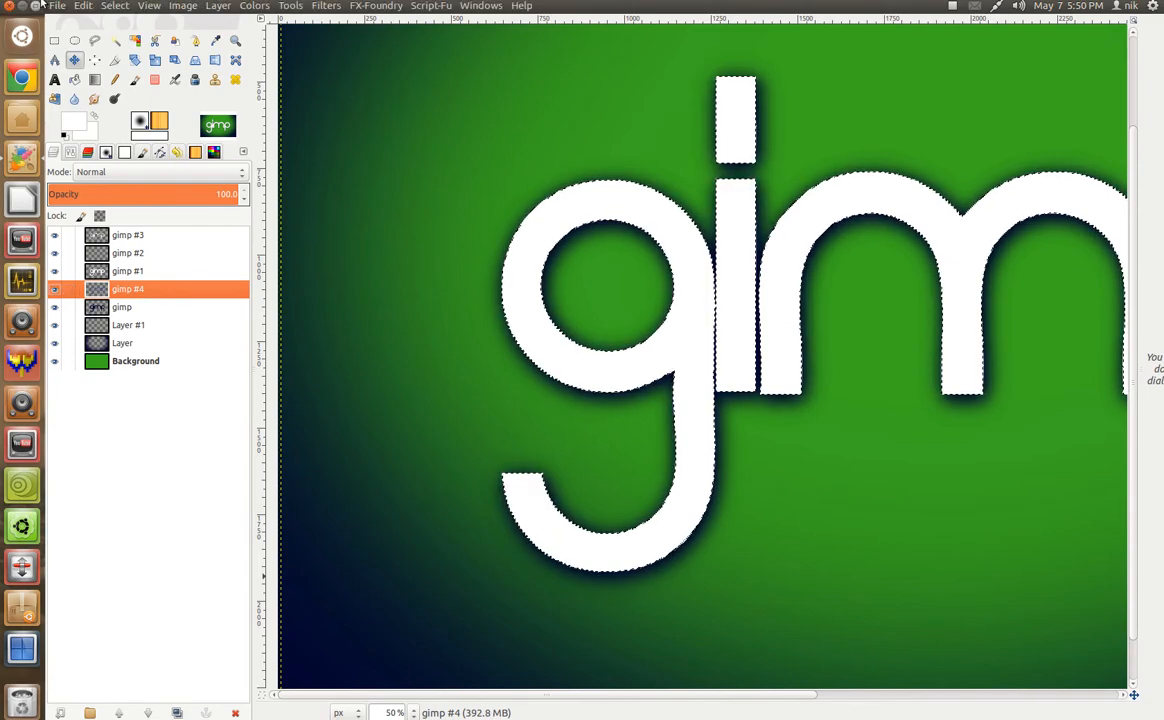
click(115, 7)
click(131, 40)
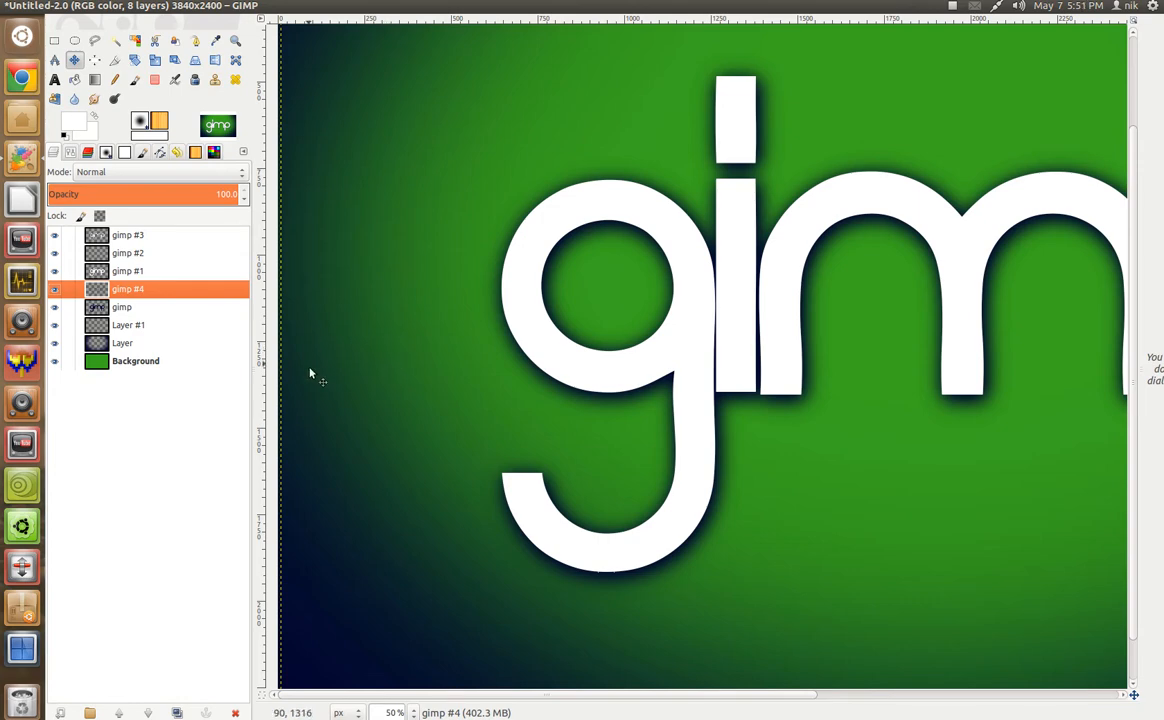
Hide the "gimp #4", "gimp #1", "gimp #2" and "gimp #3" layers so only the blurred "gimp" shadow shows over the background
click(118, 309)
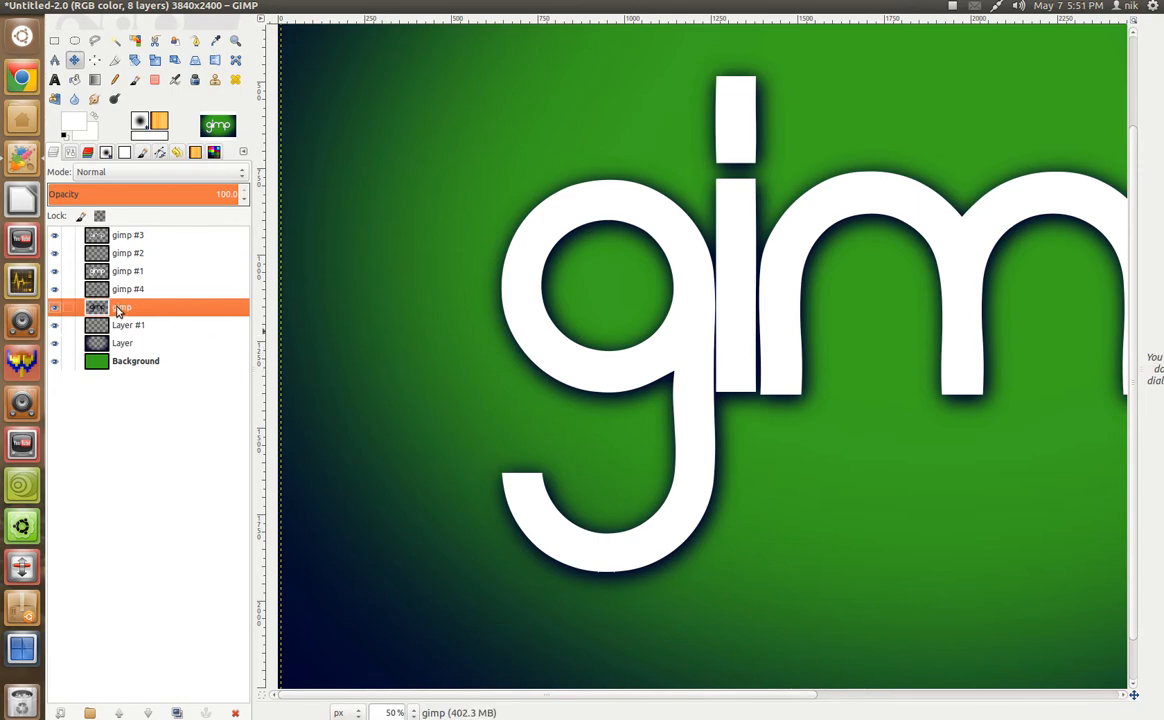
click(126, 290)
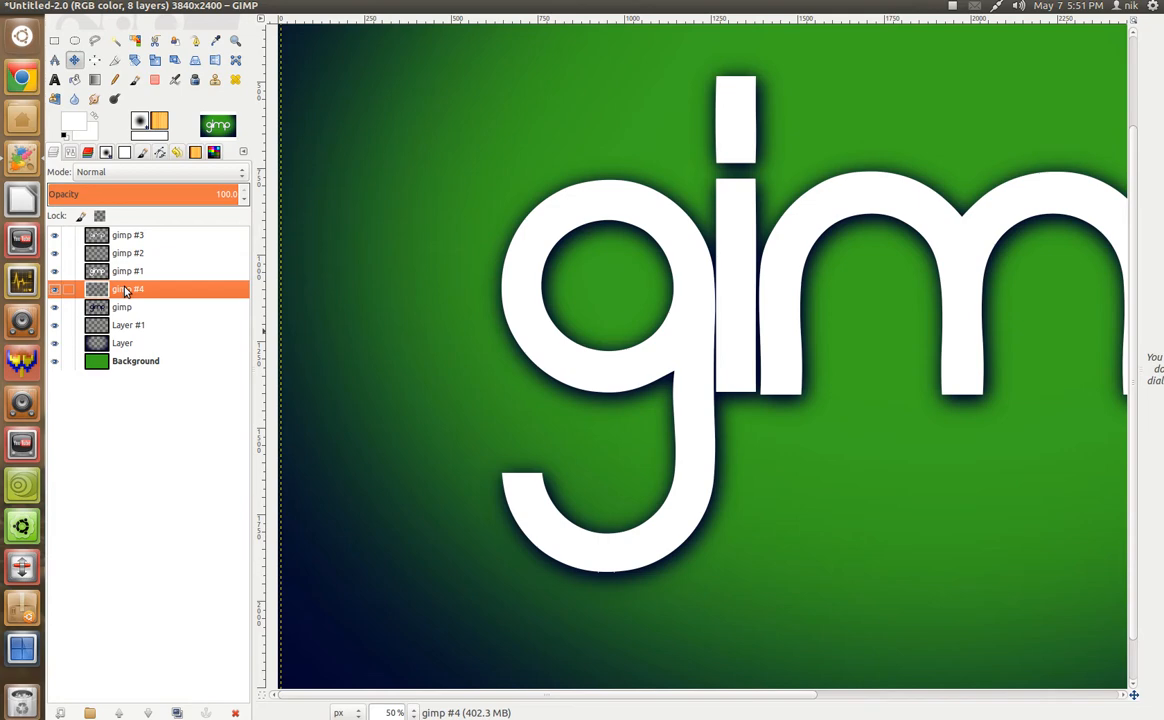
click(54, 290)
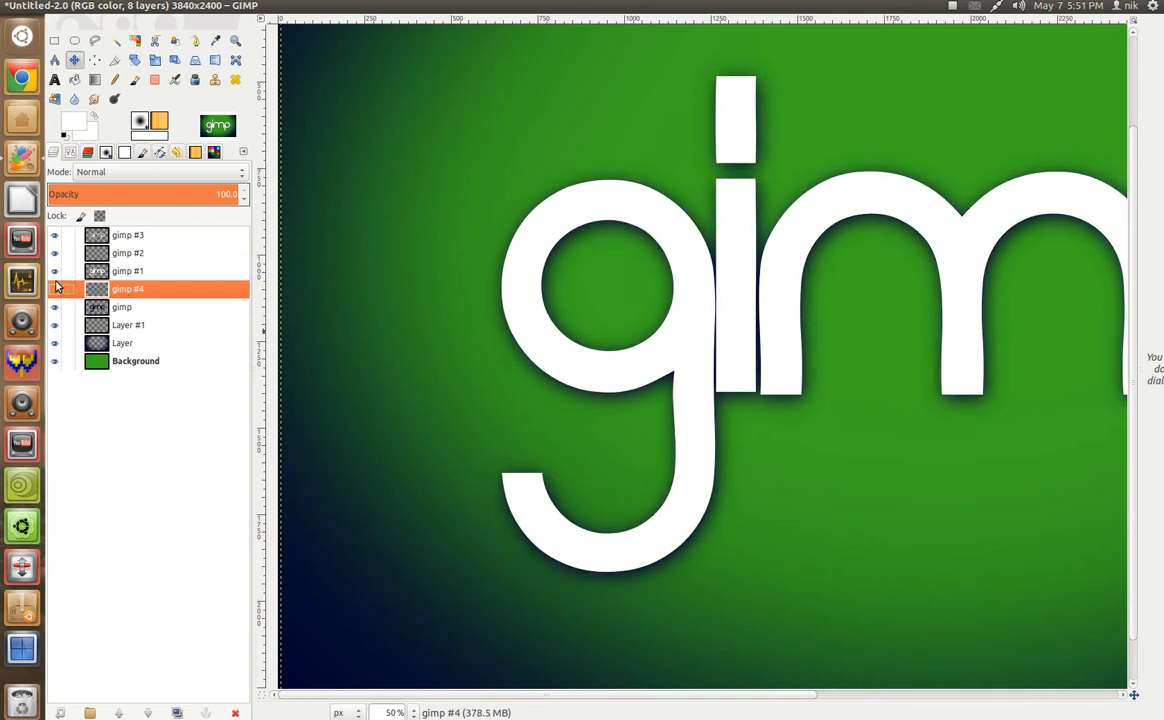
click(54, 271)
click(54, 253)
click(54, 235)
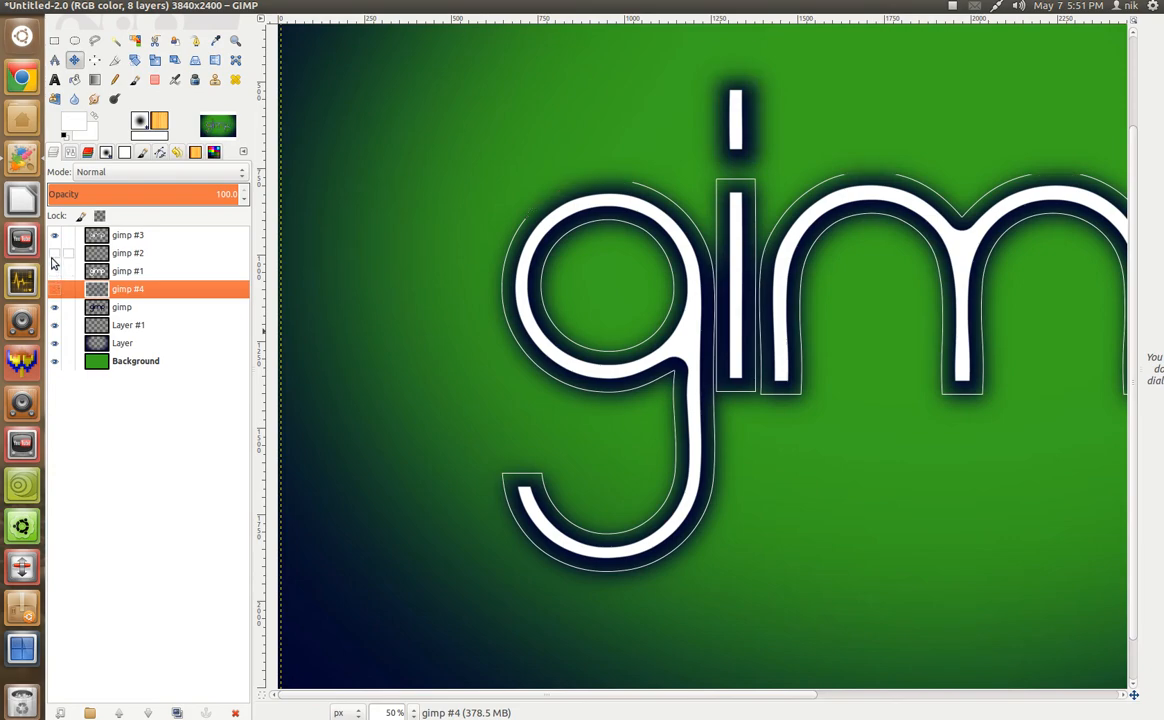
Make "gimp" active, hide it, and show "gimp #4" to inspect the cut-out shadow on its own
click(121, 309)
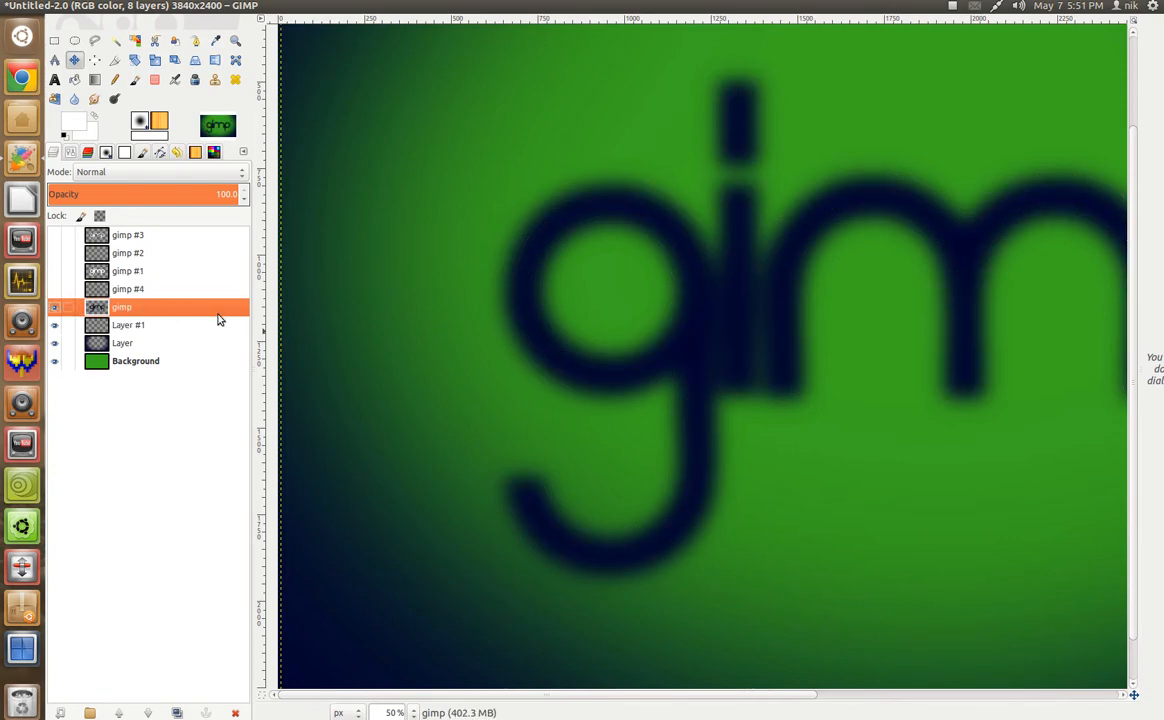
drag(692, 412, 452, 403)
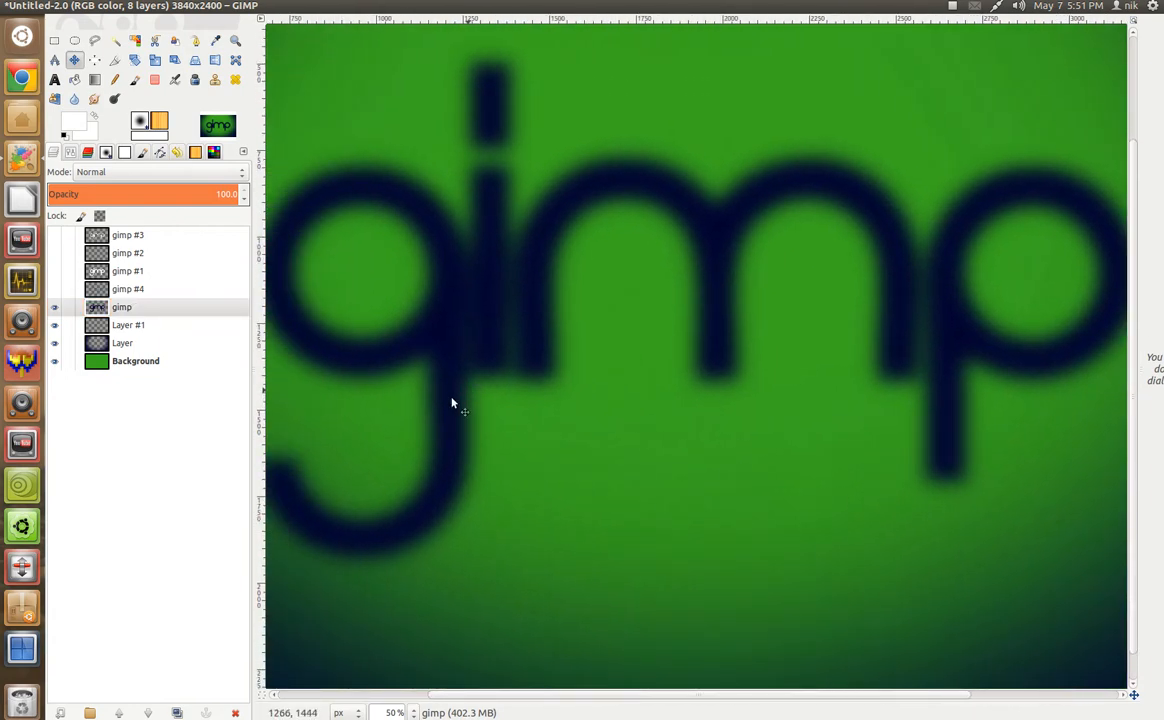
scroll(597, 434, up, 2)
scroll(597, 434, down, 4)
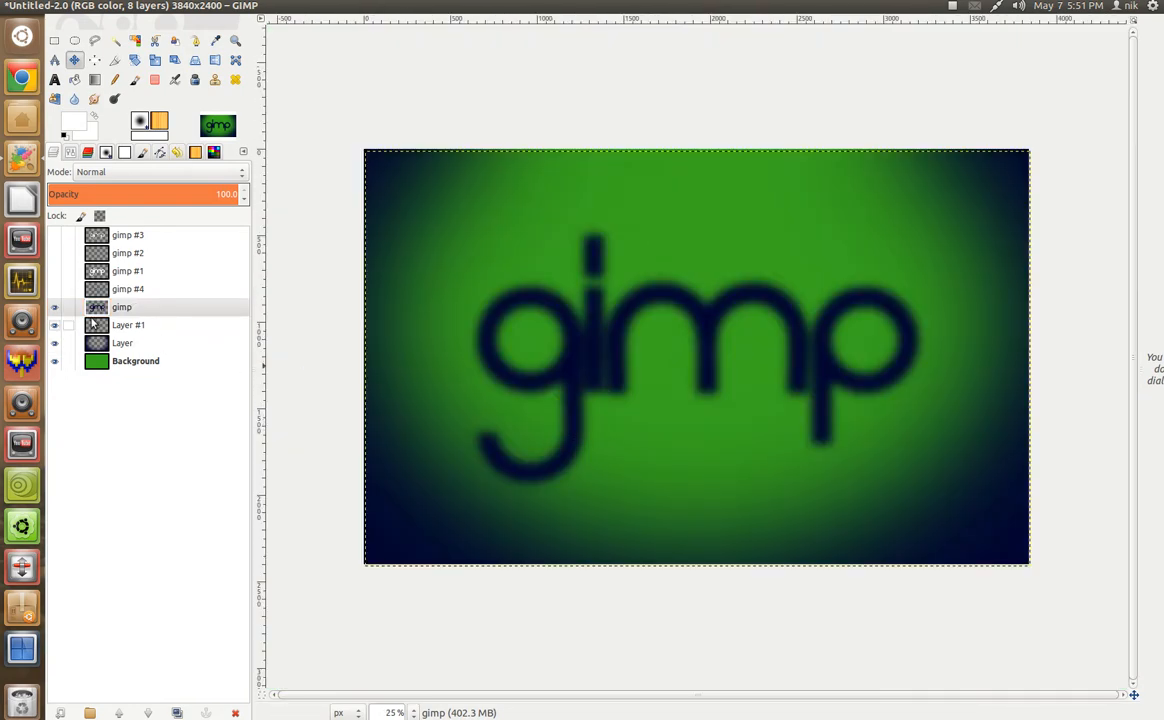
click(54, 307)
click(54, 289)
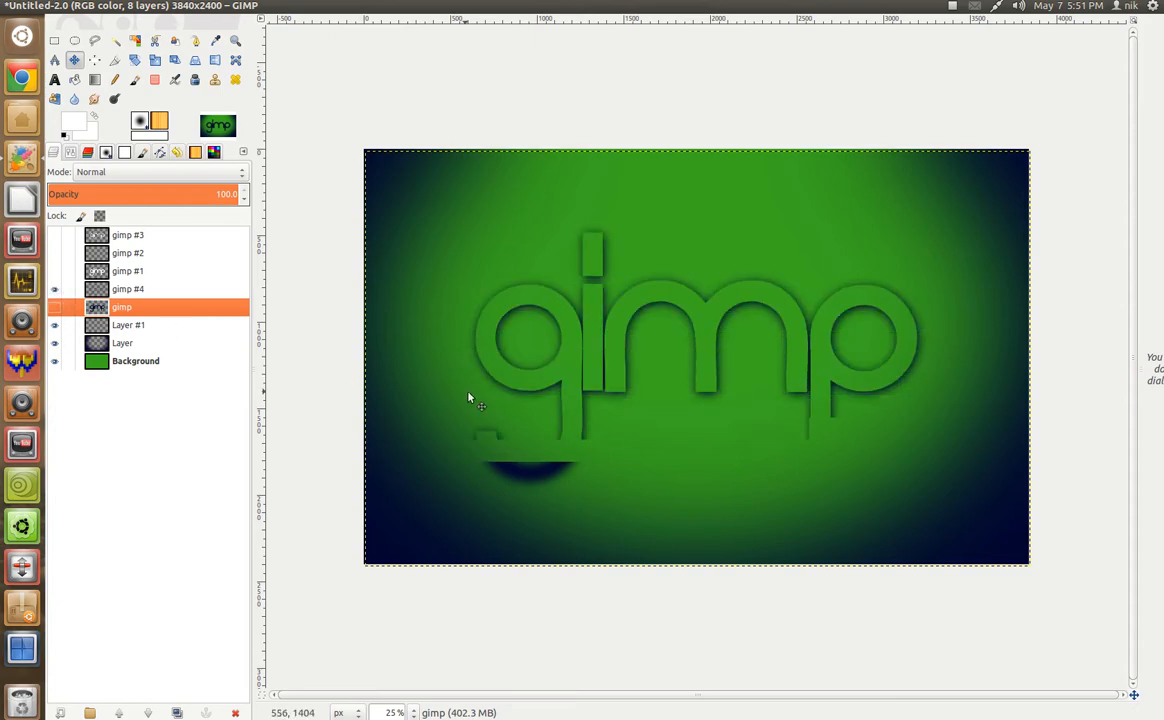
scroll(560, 403, up, 4)
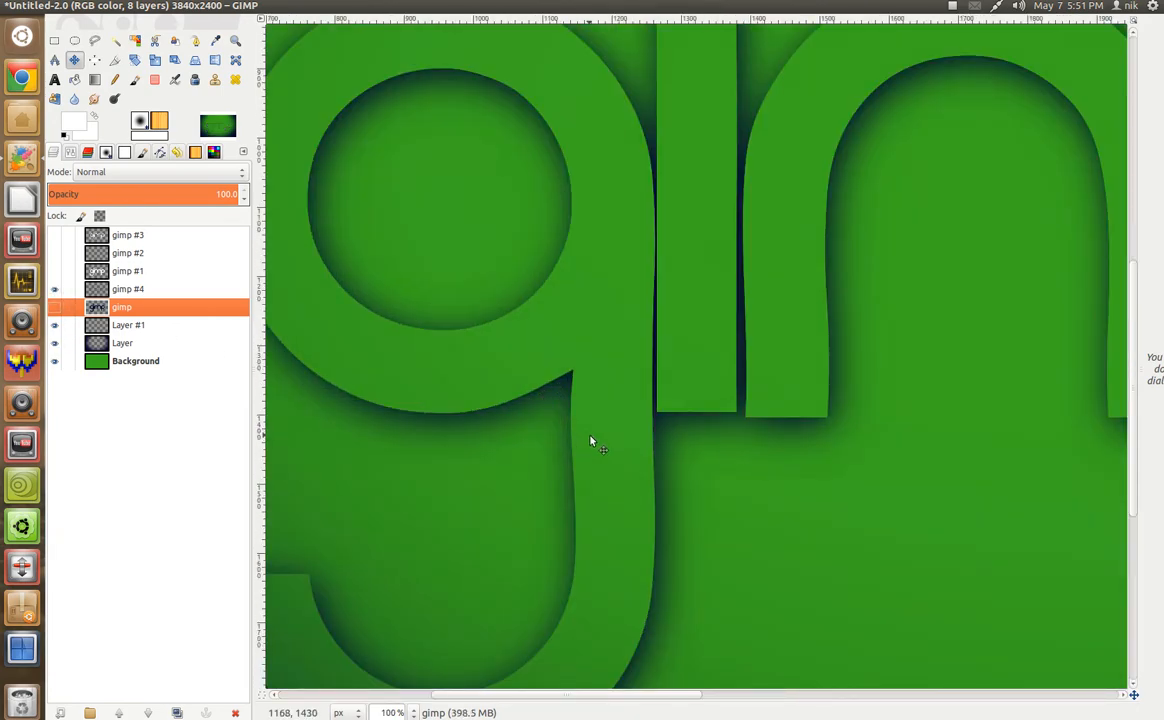
scroll(591, 440, down, 3)
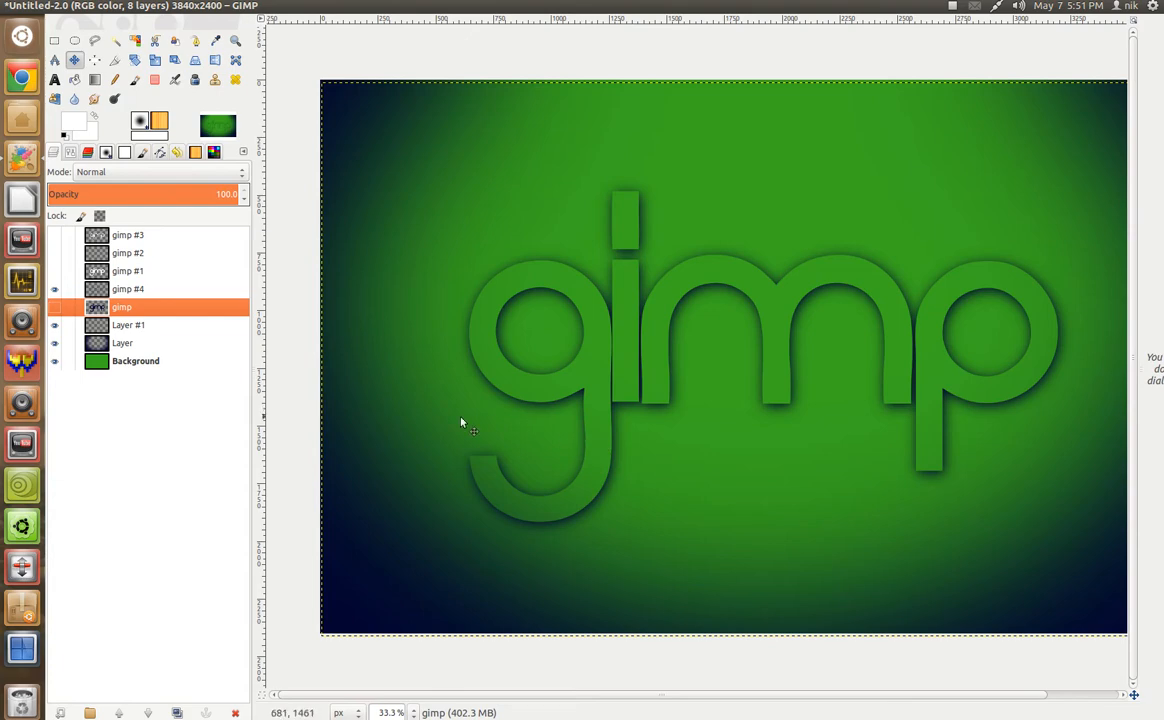
Show the "gimp" shadow layer and the white "gimp #1" text layer, leaving "gimp #1" active
click(56, 309)
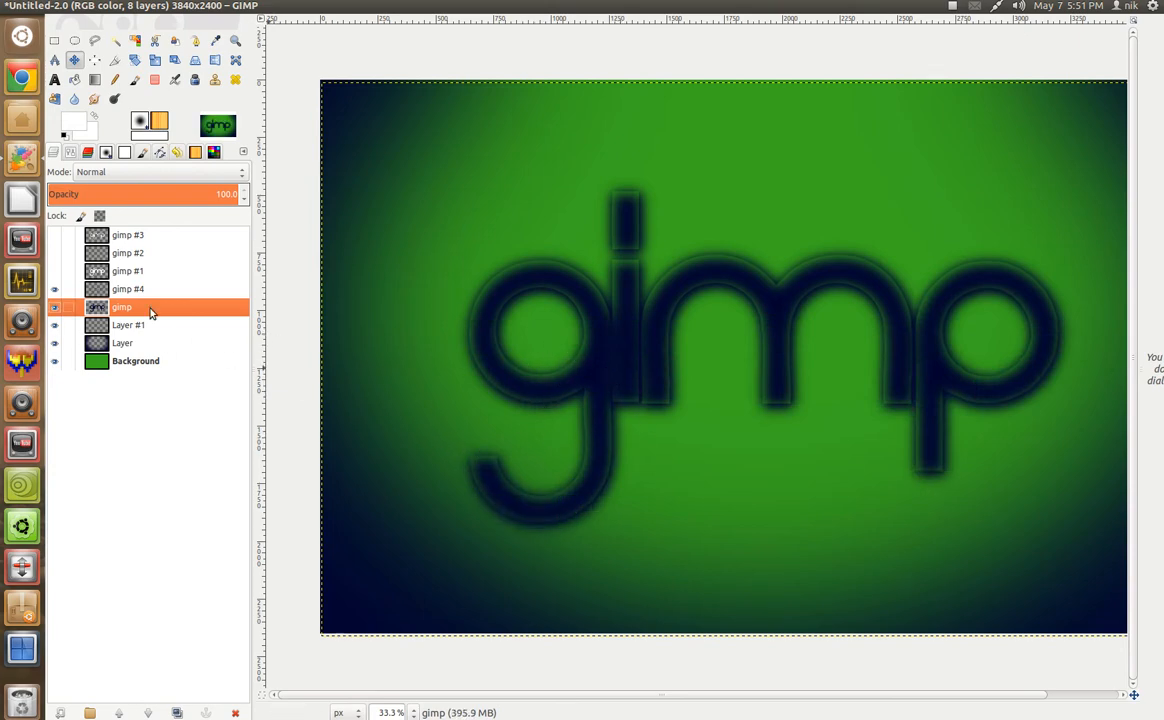
click(133, 272)
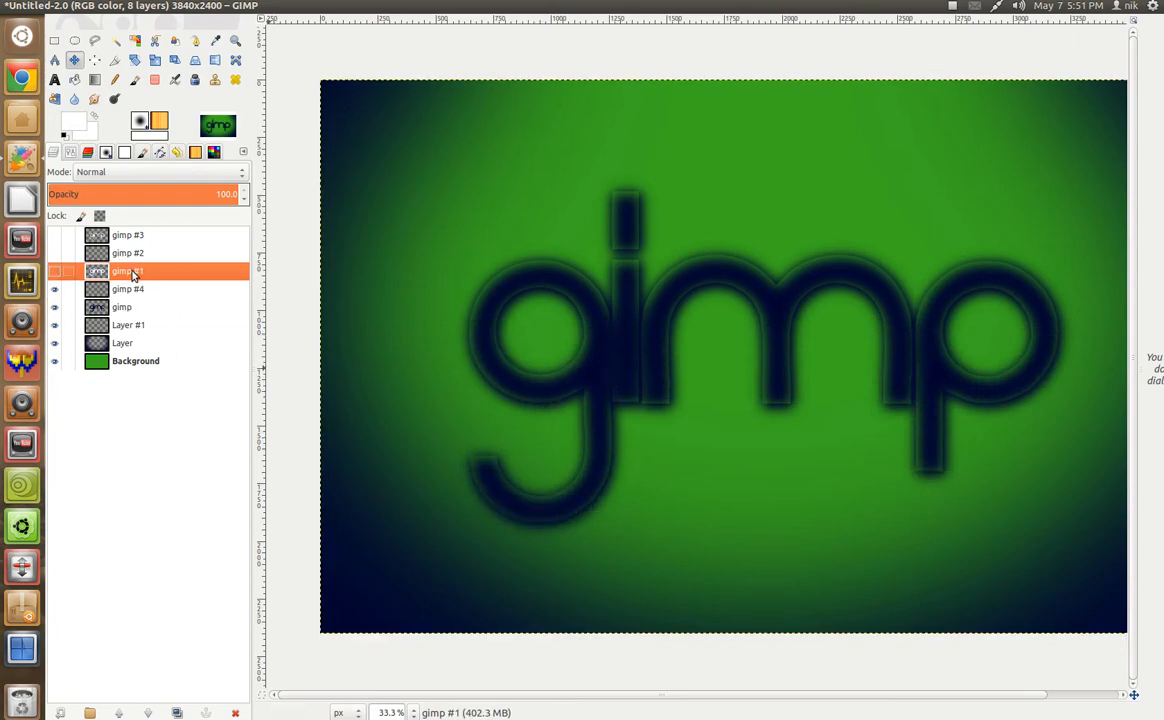
click(54, 272)
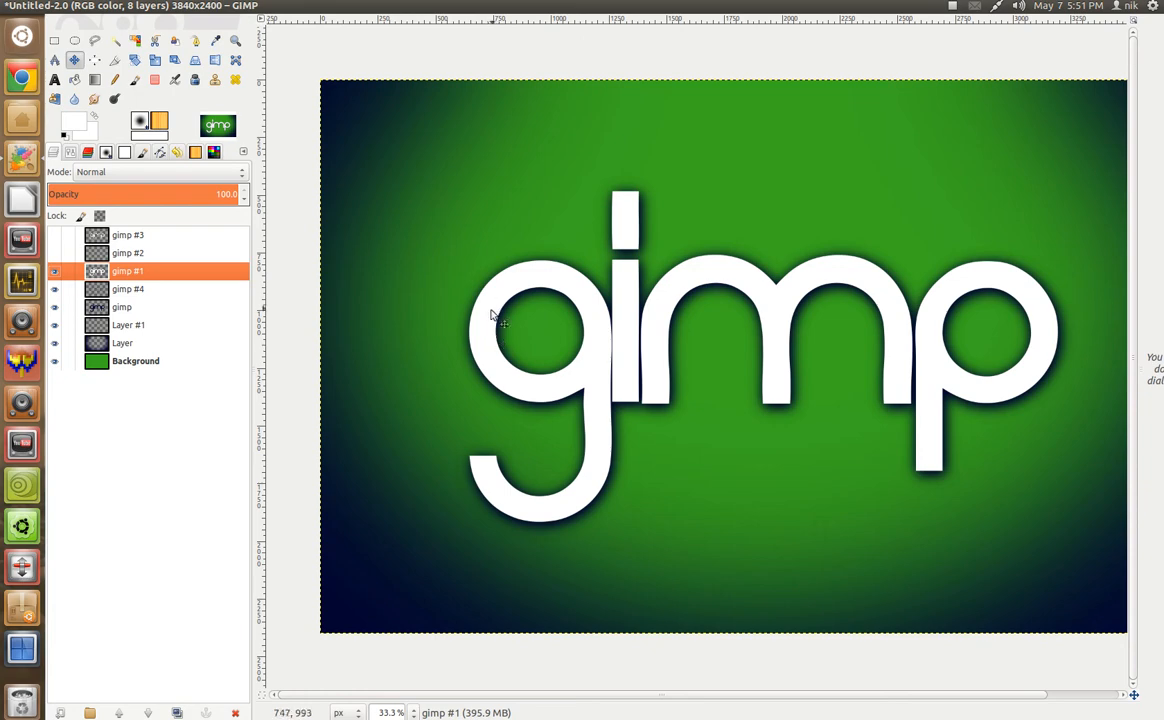
Set the blend mode of the "gimp #1" text layer to Grain merge and inspect the letters up close
click(170, 174)
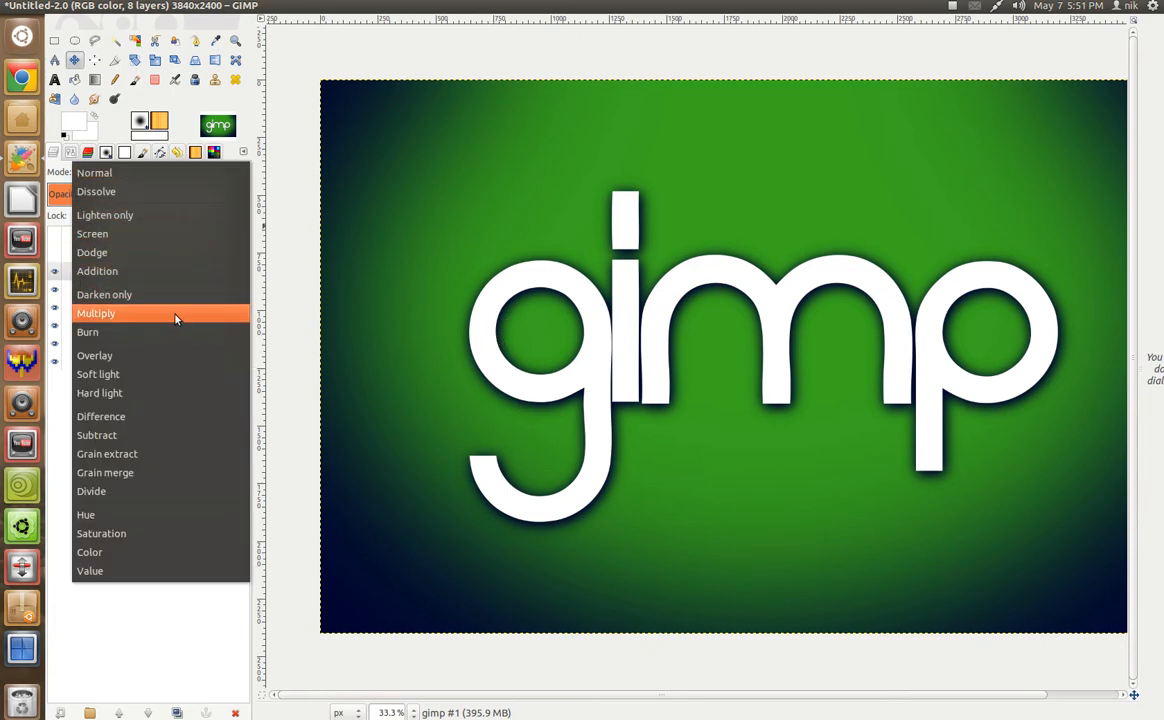
click(180, 472)
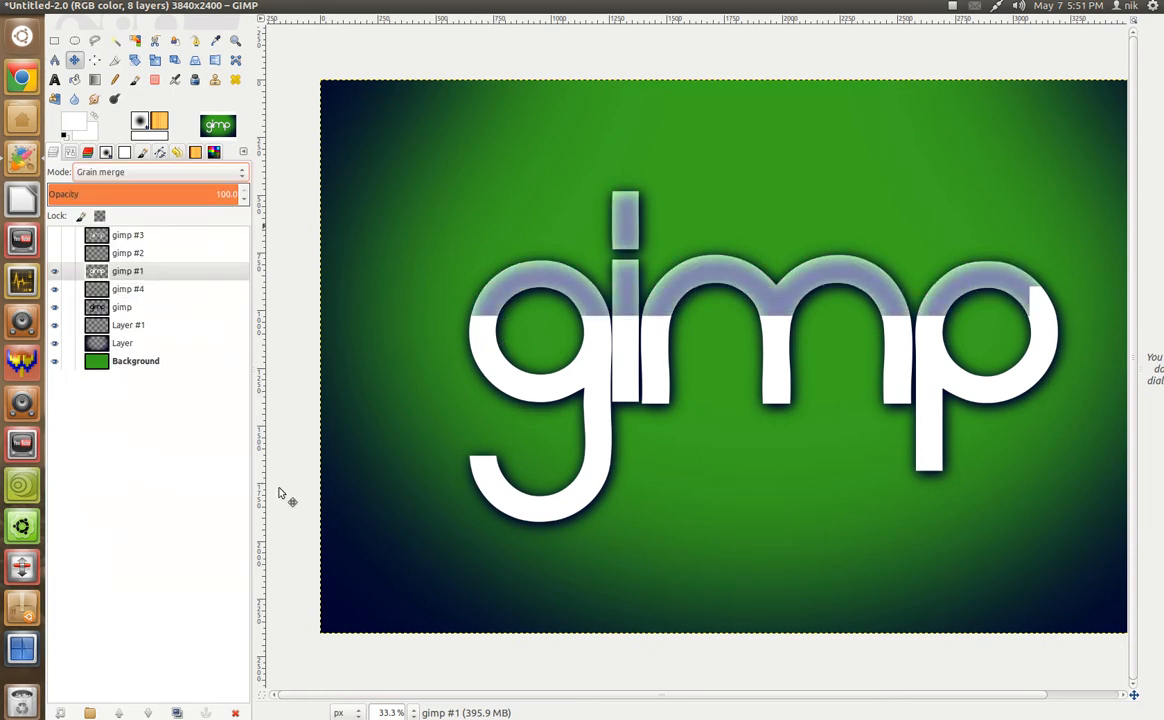
scroll(546, 390, up, 6)
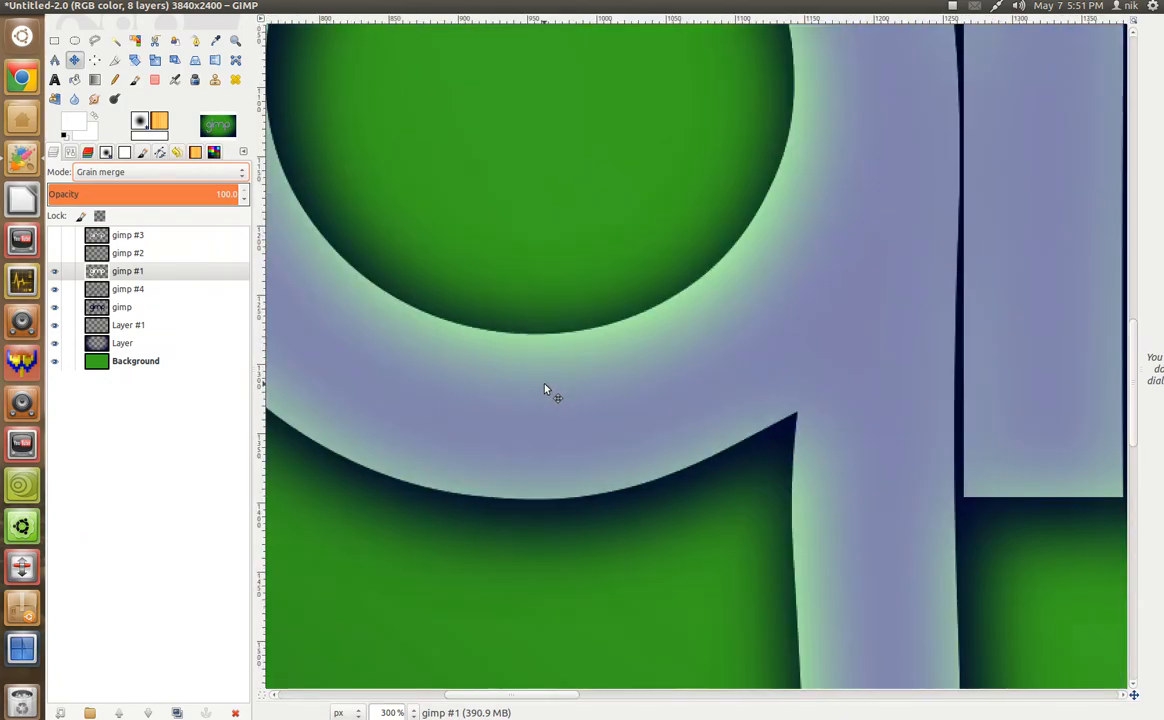
scroll(546, 390, down, 5)
Try the Soft light blend mode on the "gimp" shadow layer and examine its effect on the letters
click(167, 311)
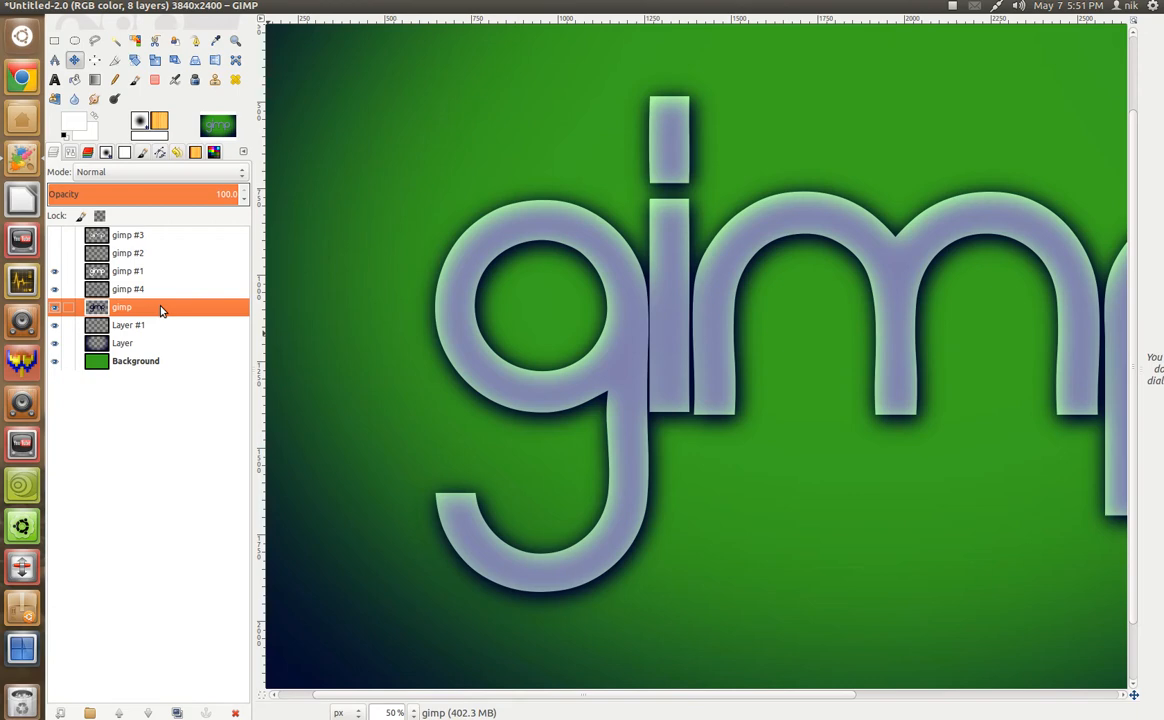
click(153, 172)
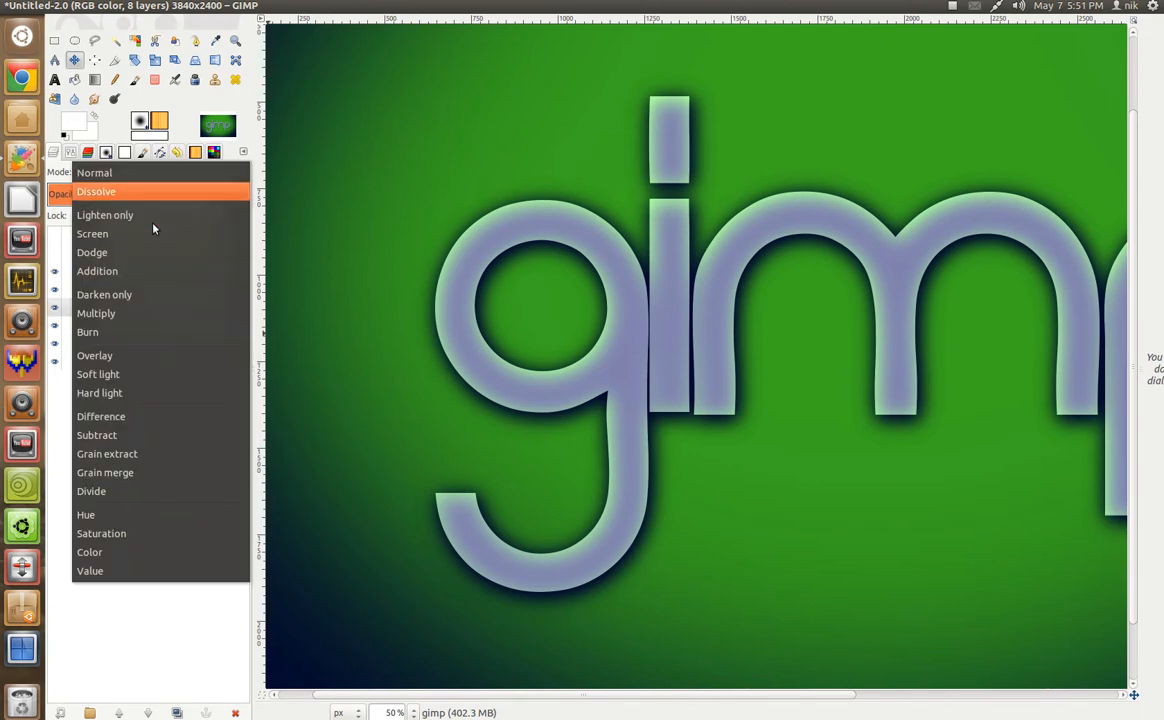
click(150, 374)
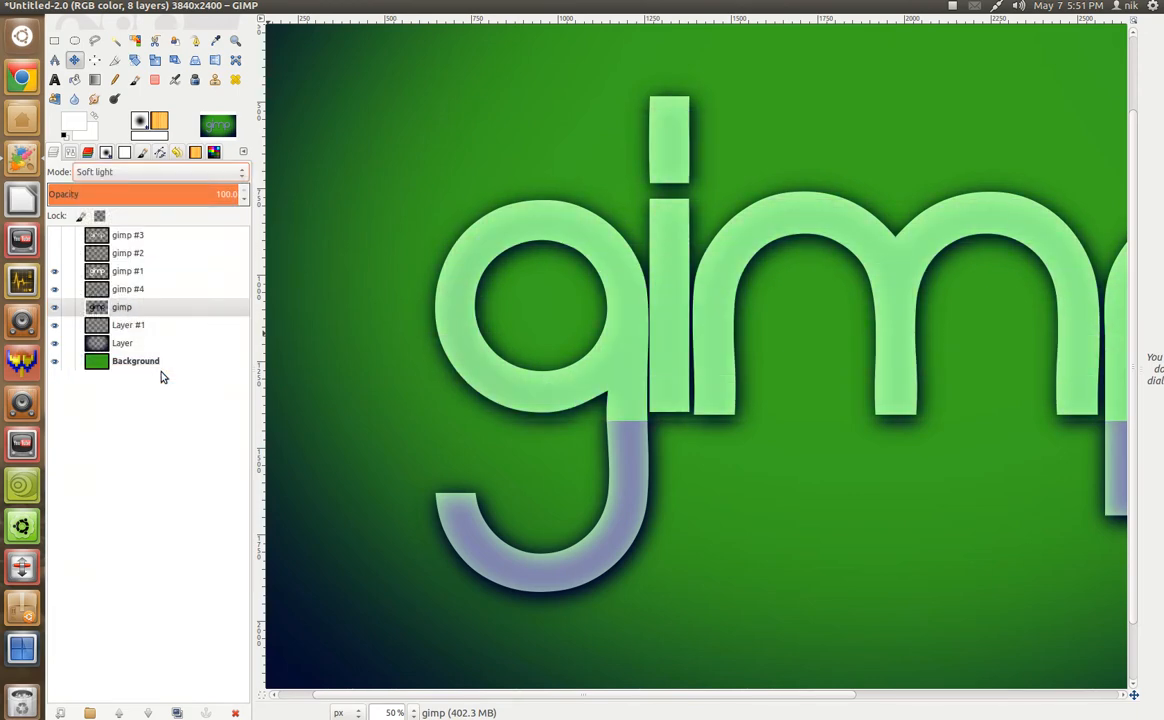
scroll(669, 392, up, 4)
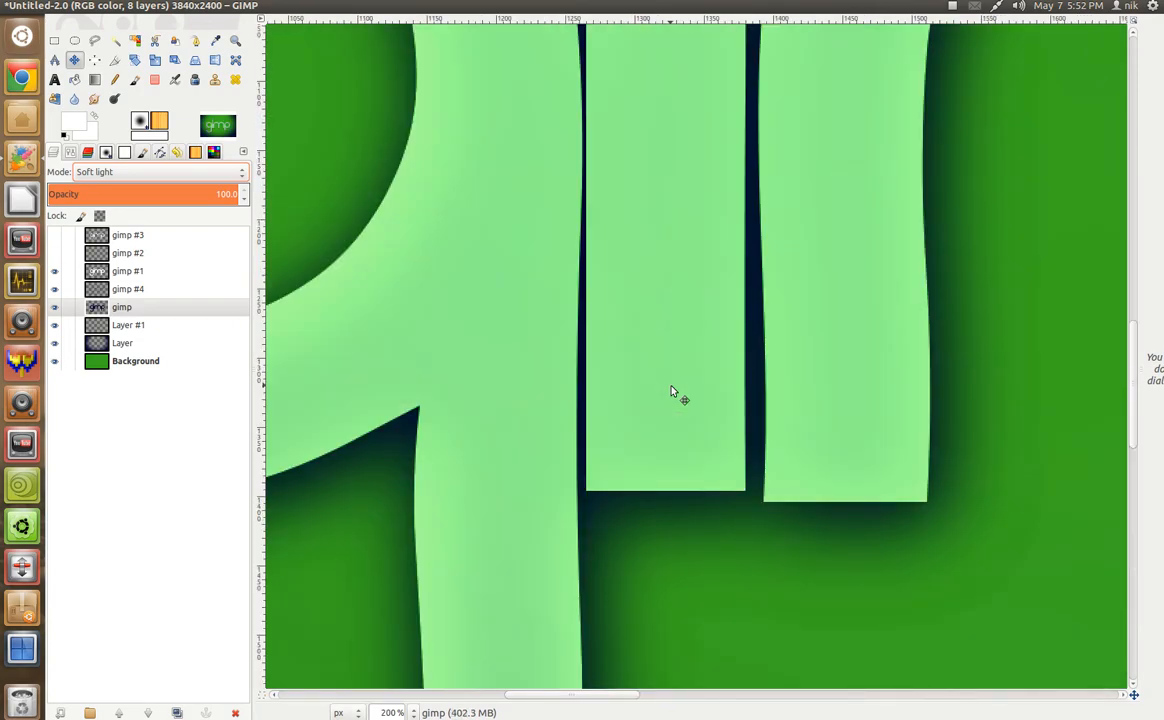
scroll(669, 392, down, 5)
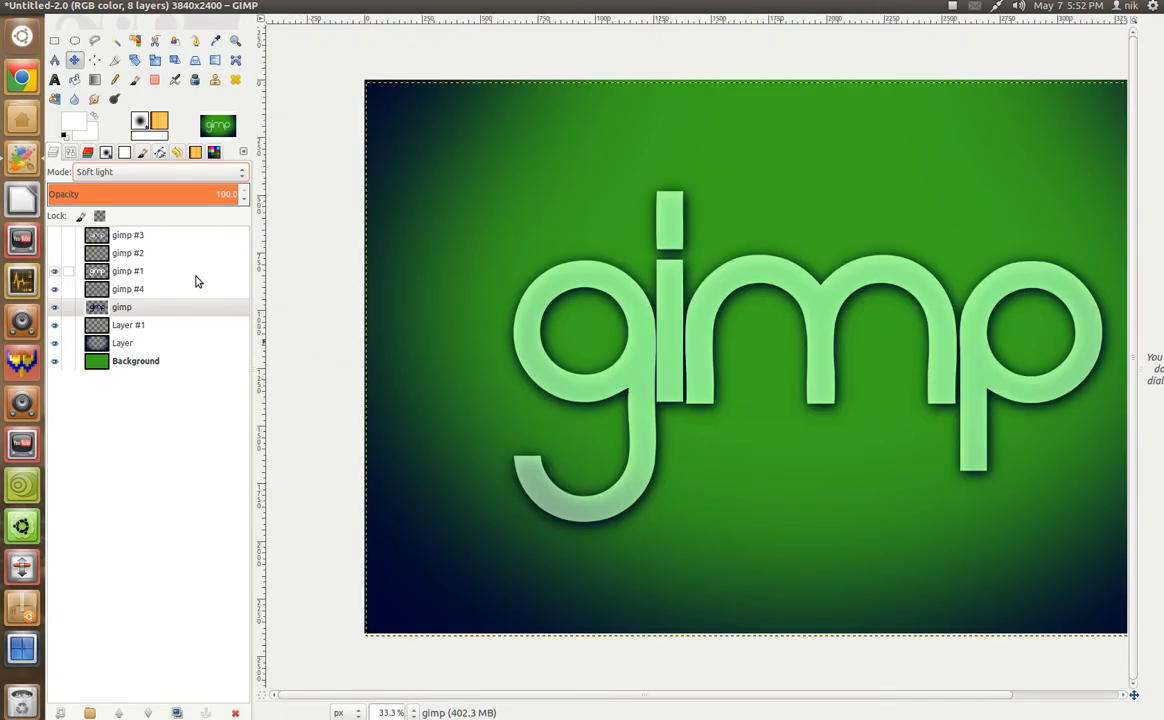
Return the "gimp" shadow layer's blend mode to Normal and lower its opacity to 61.4
click(155, 176)
click(150, 6)
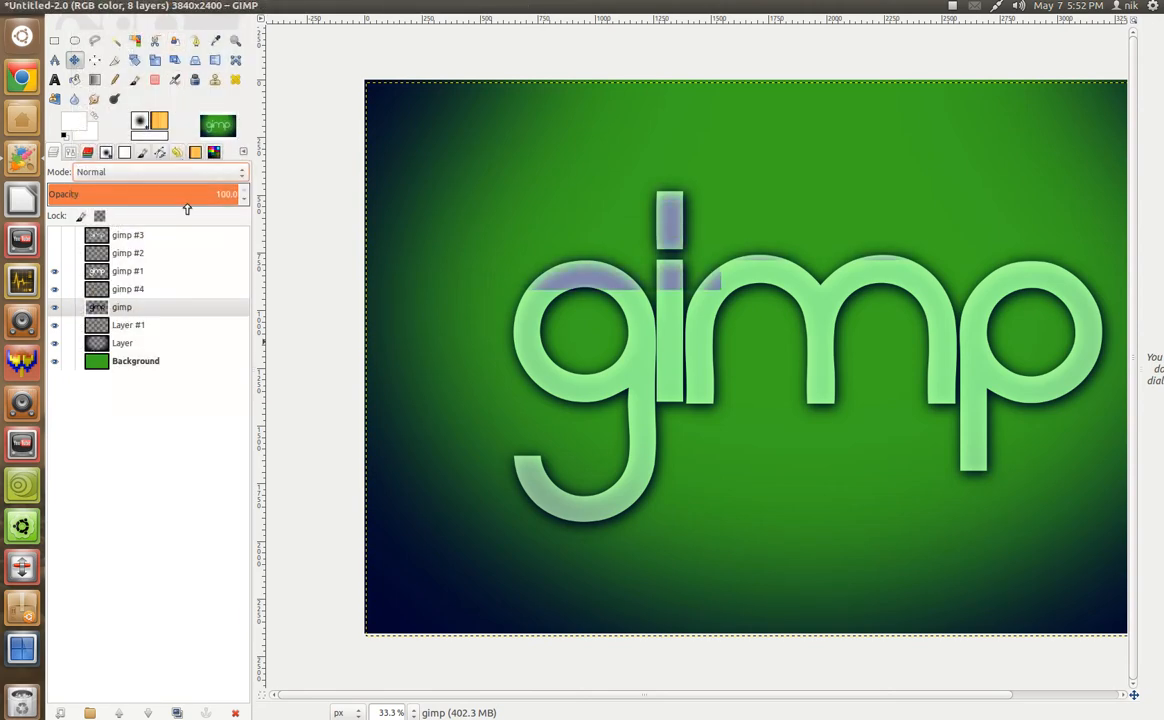
click(178, 196)
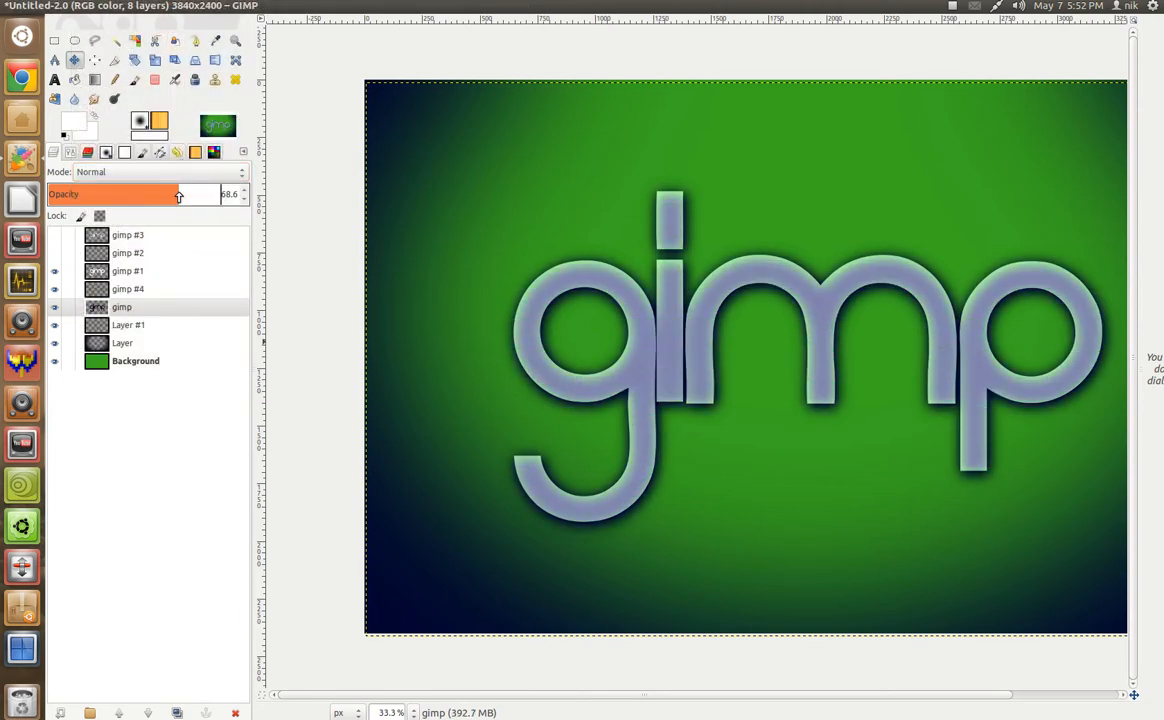
mouse_move(178, 196)
mouse_down()
mouse_move(142, 194)
mouse_move(161, 199)
mouse_up()
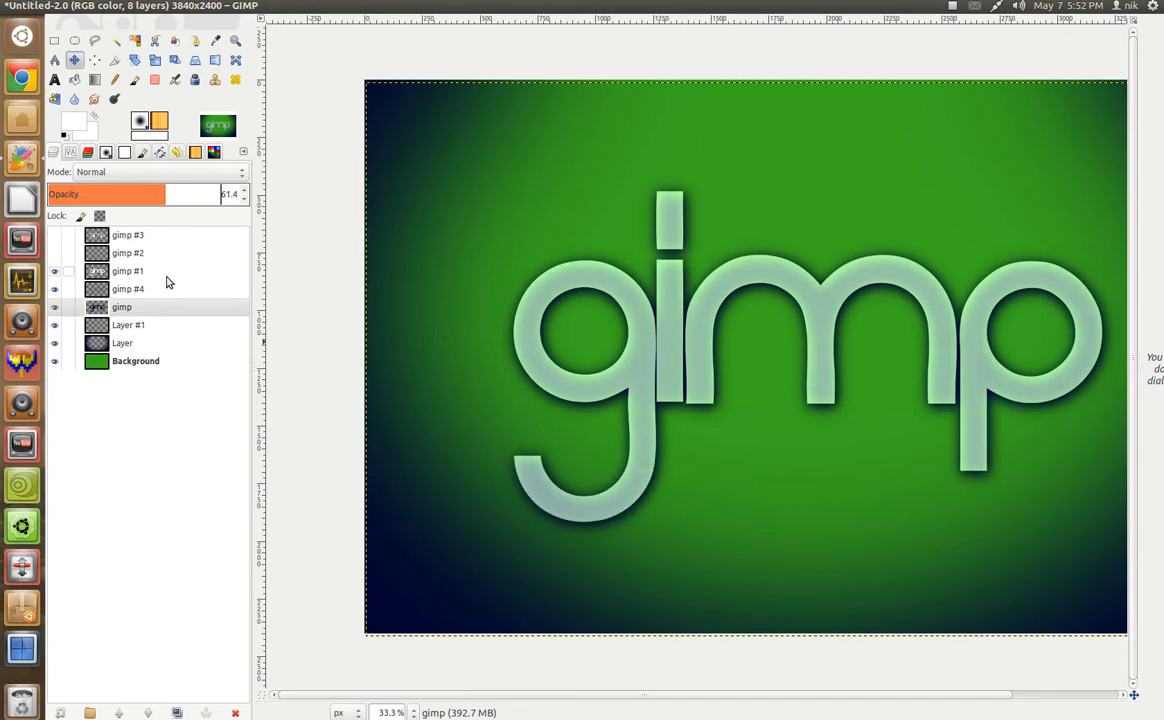
Restore the "gimp" shadow layer to 100 opacity, set its blend mode to Soft light and check the letters up close
drag(153, 193, 270, 208)
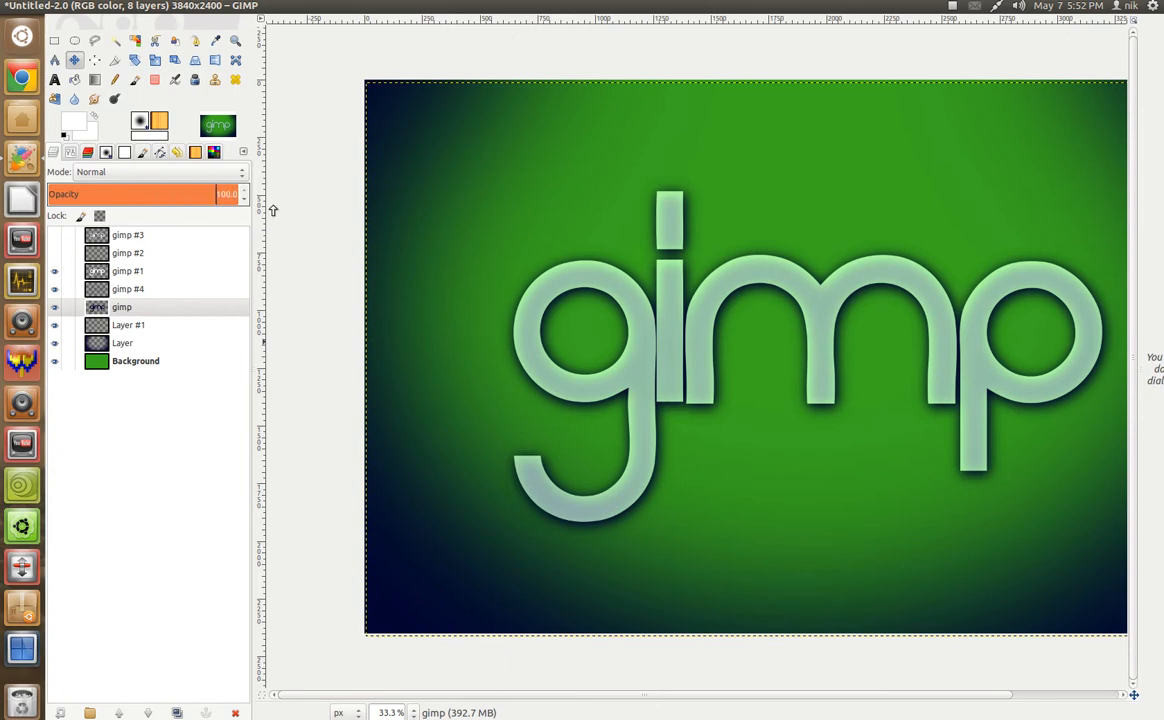
click(130, 177)
click(158, 375)
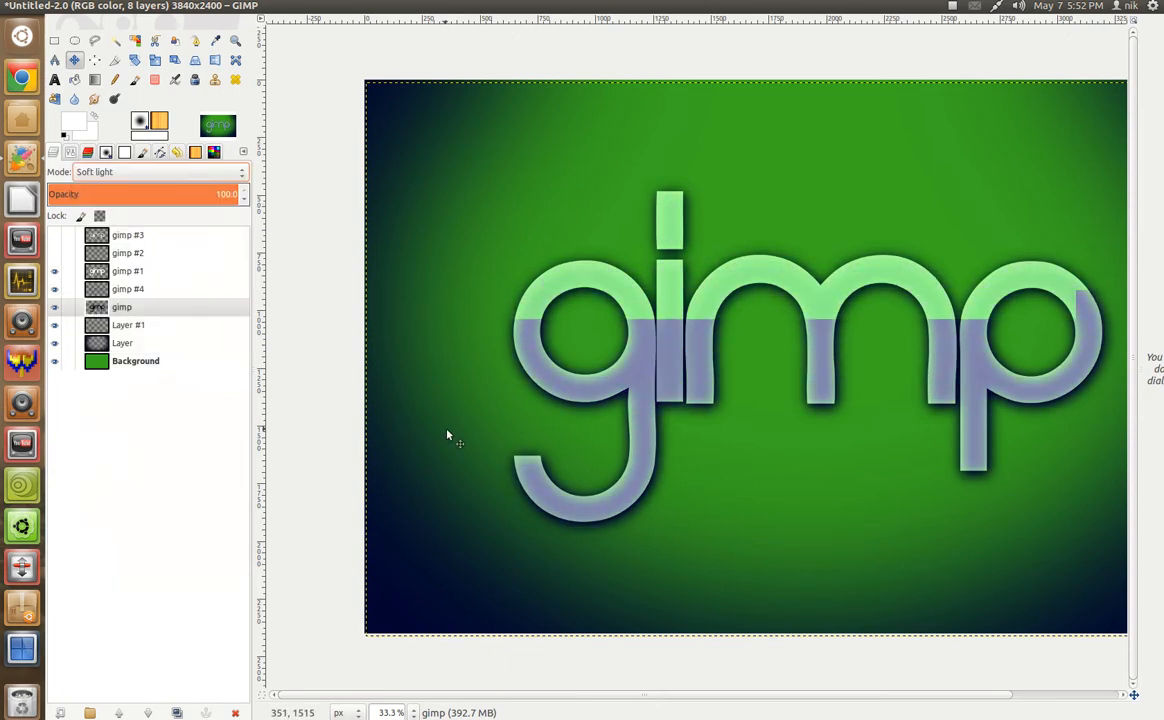
key(1)
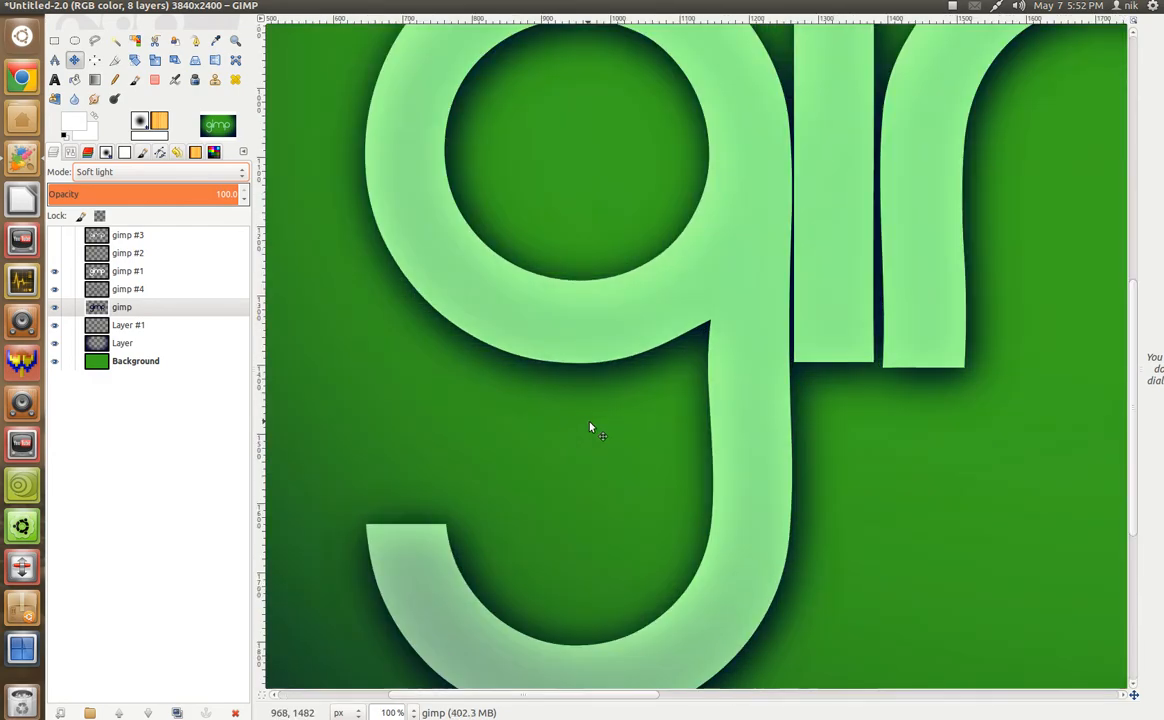
key(grave)
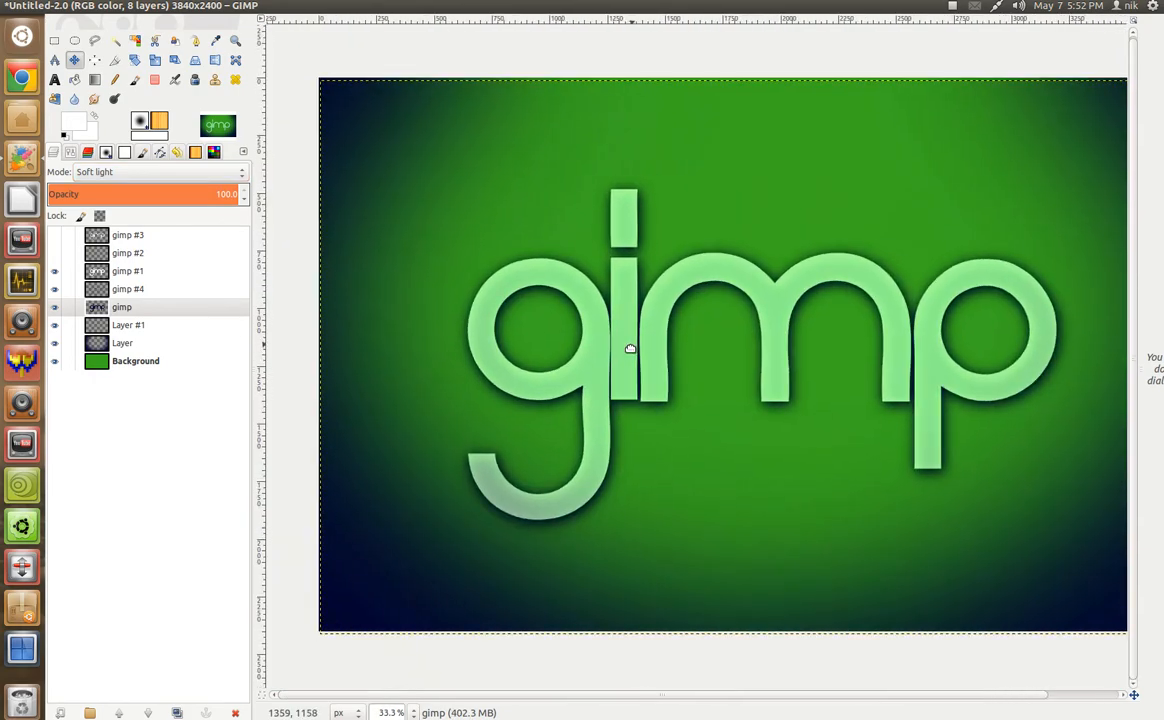
Show the "gimp #2" outline layer and set its blend mode to Soft light
click(138, 254)
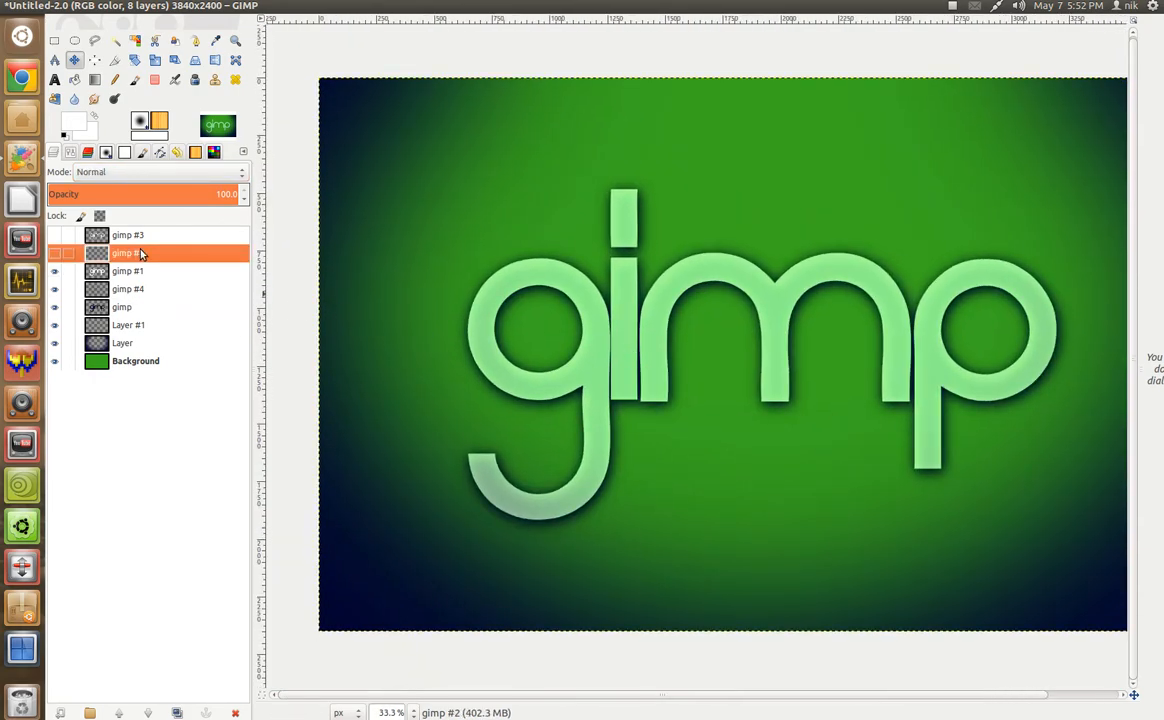
scroll(489, 385, up, 4)
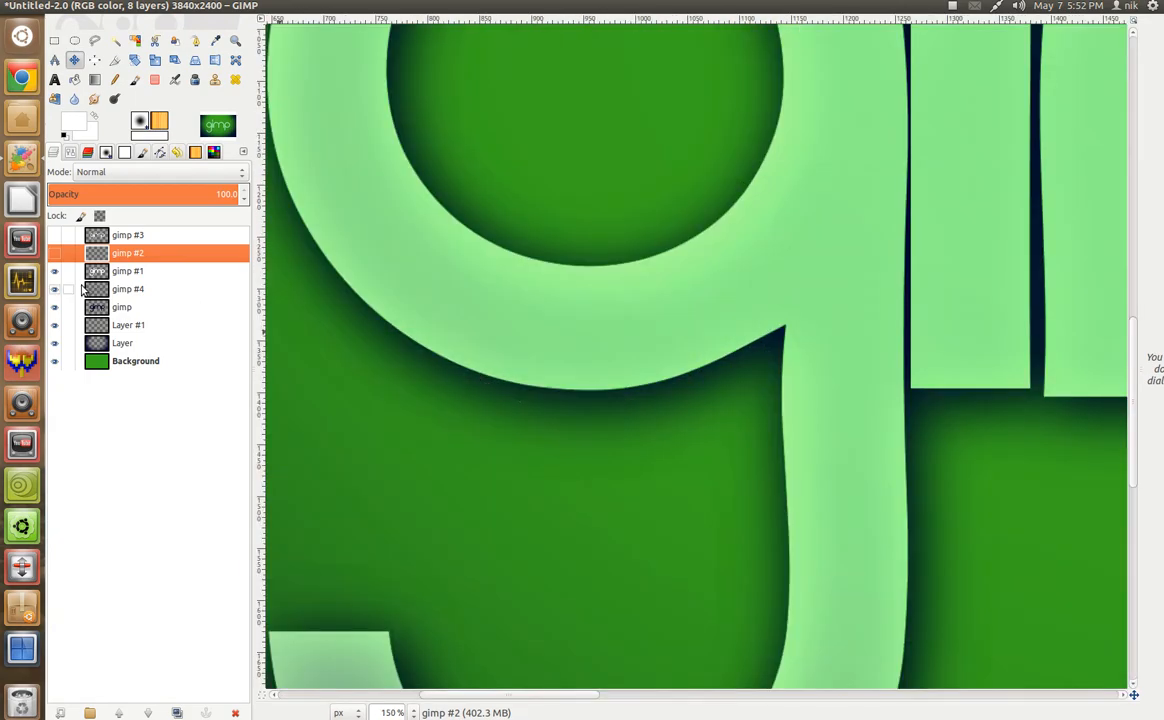
click(54, 253)
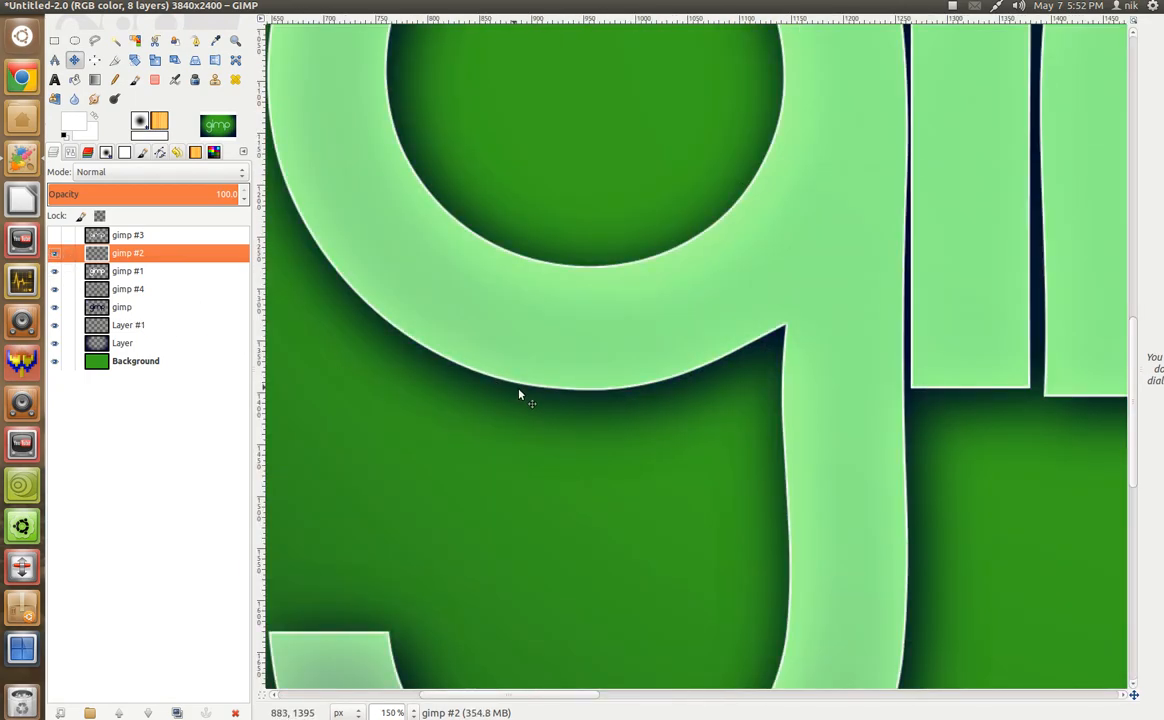
scroll(532, 397, up, 2)
scroll(532, 397, down, 1)
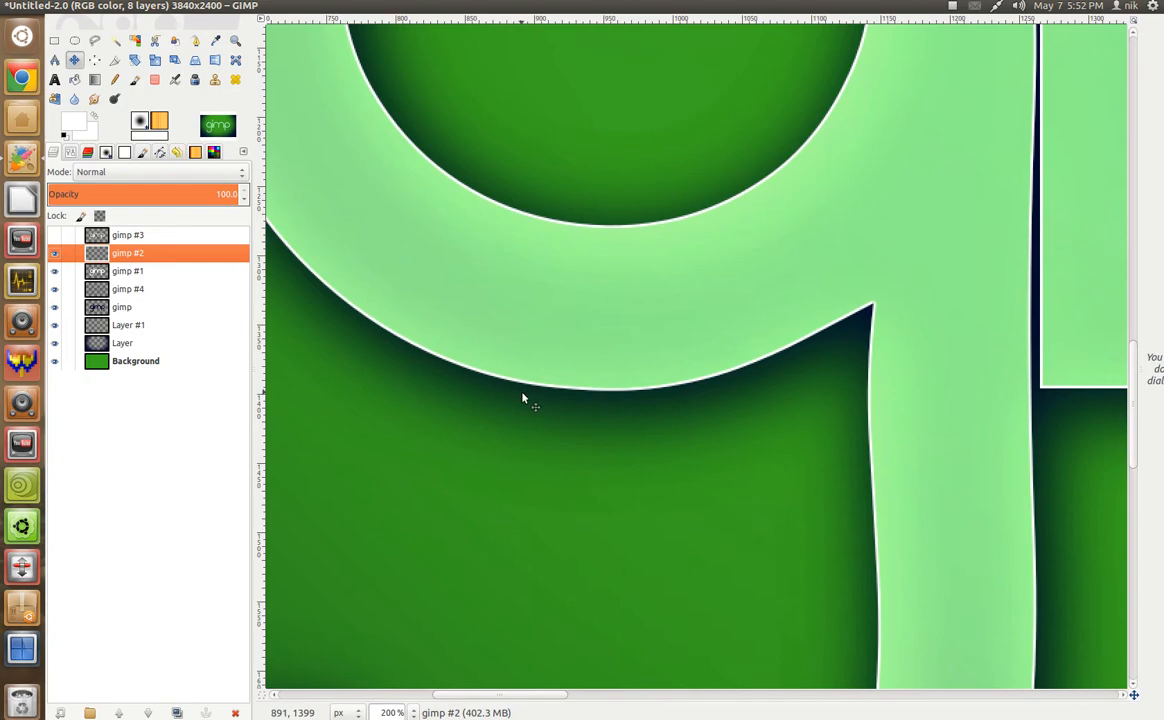
scroll(522, 397, down, 1)
click(117, 172)
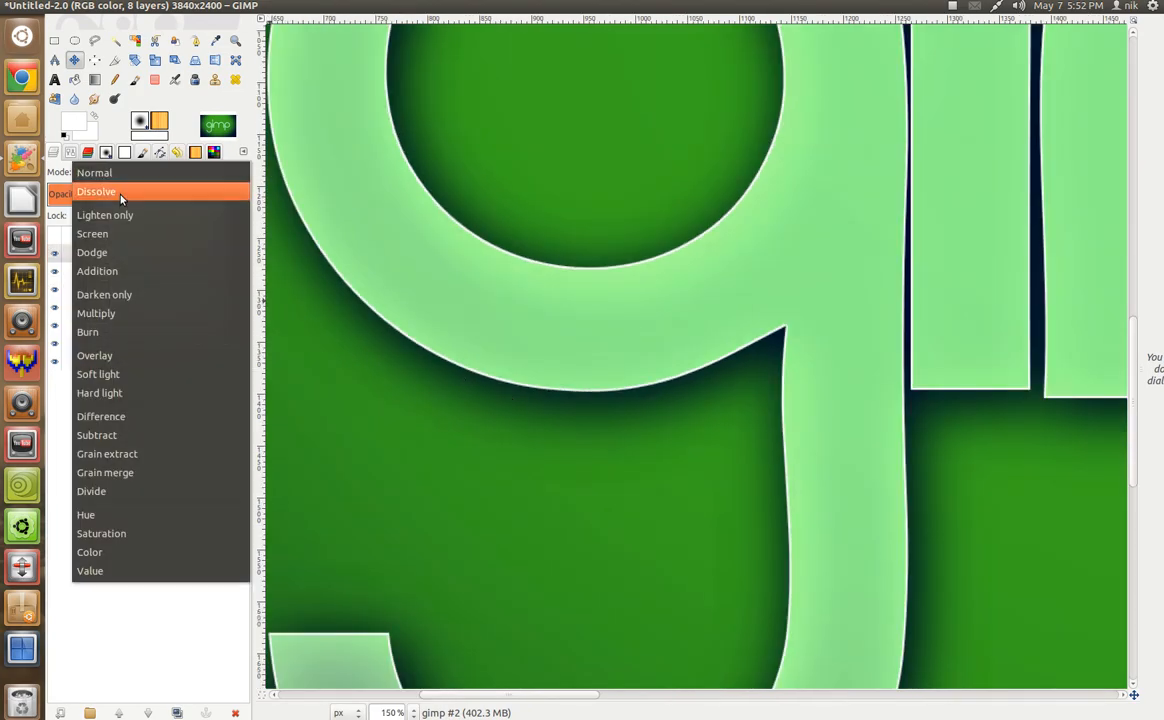
click(156, 375)
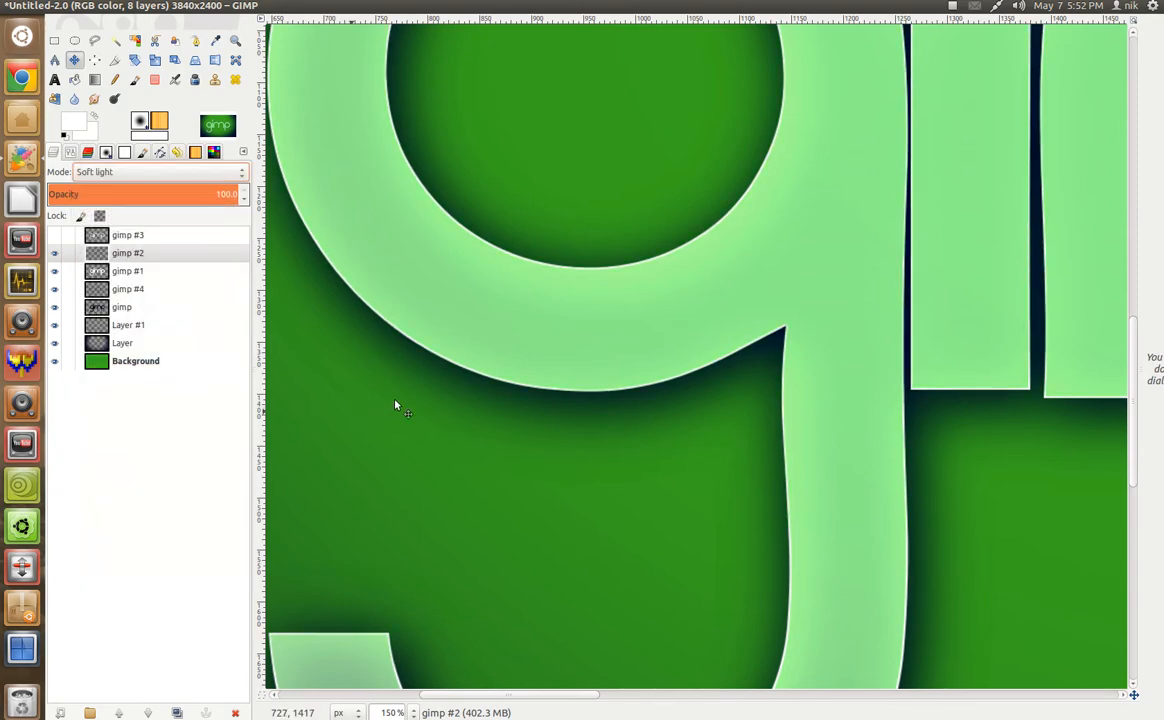
Select the "gimp #3" inner line layer, make it visible and review it across the letters
click(158, 238)
click(54, 235)
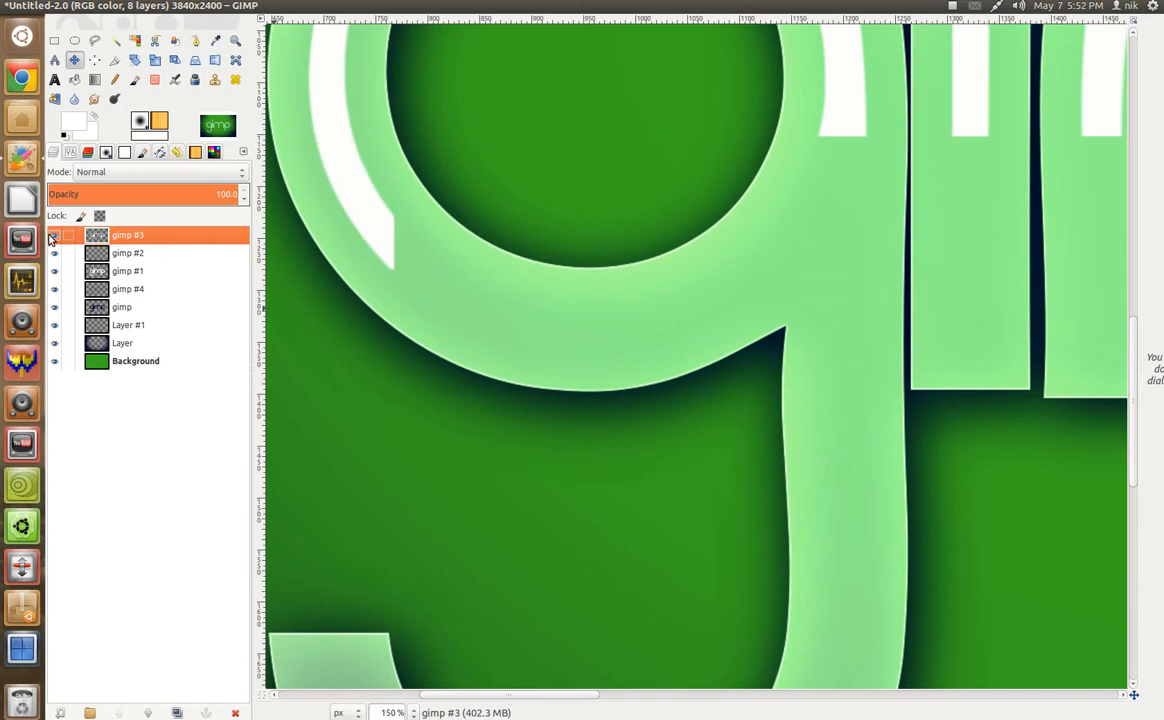
scroll(832, 392, up, 2)
scroll(832, 392, down, 5)
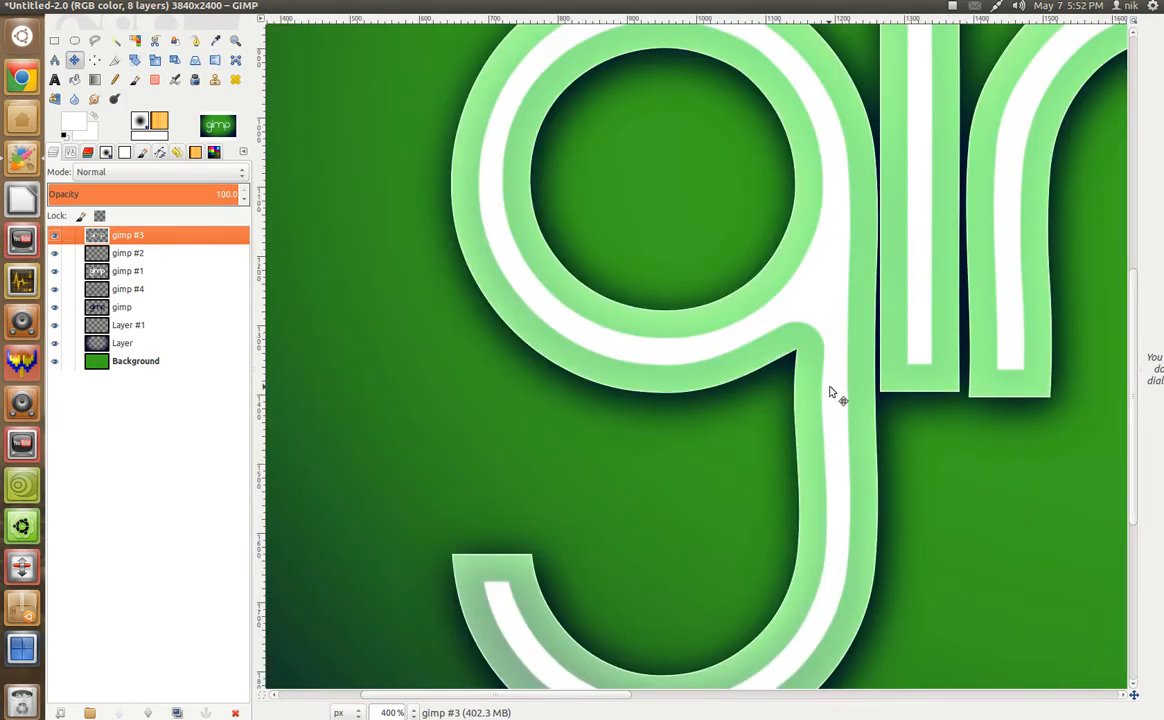
scroll(680, 267, up, 1)
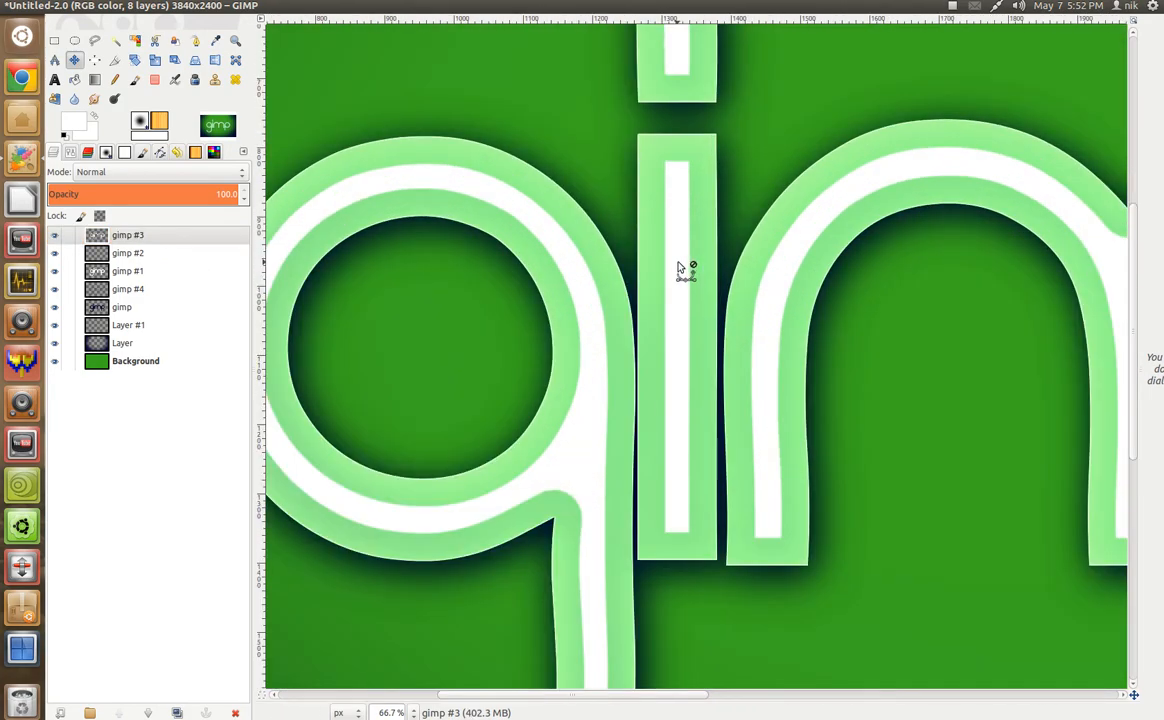
scroll(681, 268, down, 3)
drag(681, 268, 608, 285)
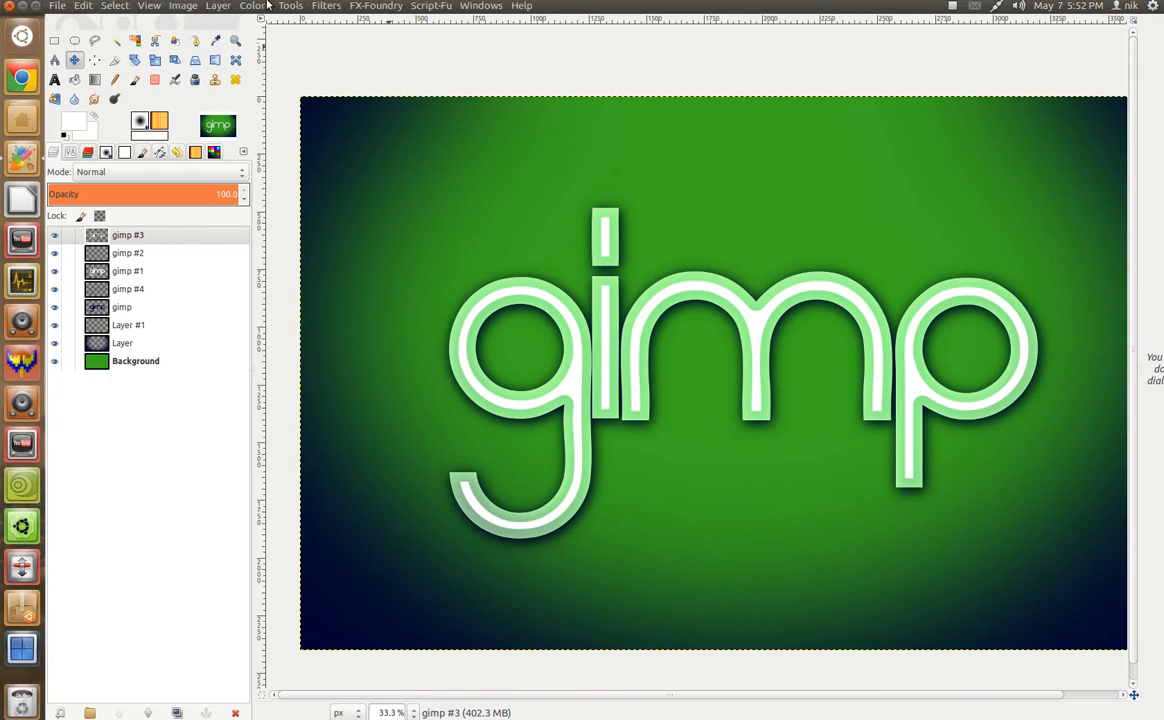
Apply a Gaussian Blur with an 8 px horizontal and vertical radius to the "gimp #3" inner line layer
click(316, 5)
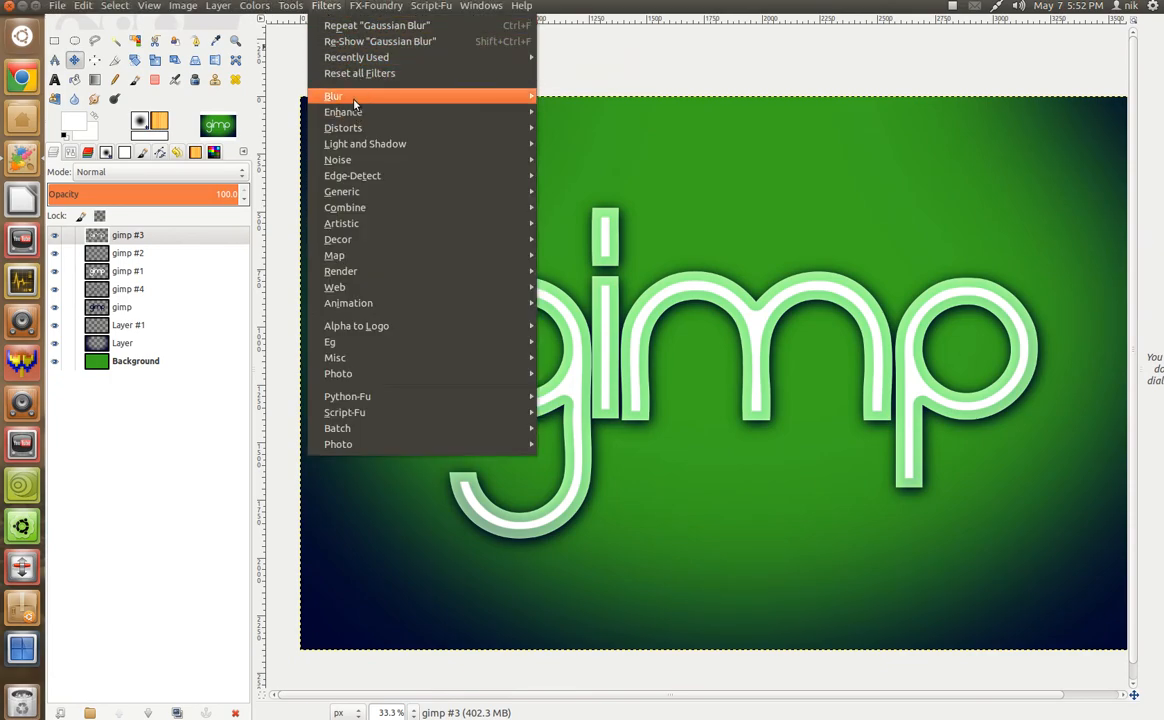
mouse_move(330, 95)
click(590, 128)
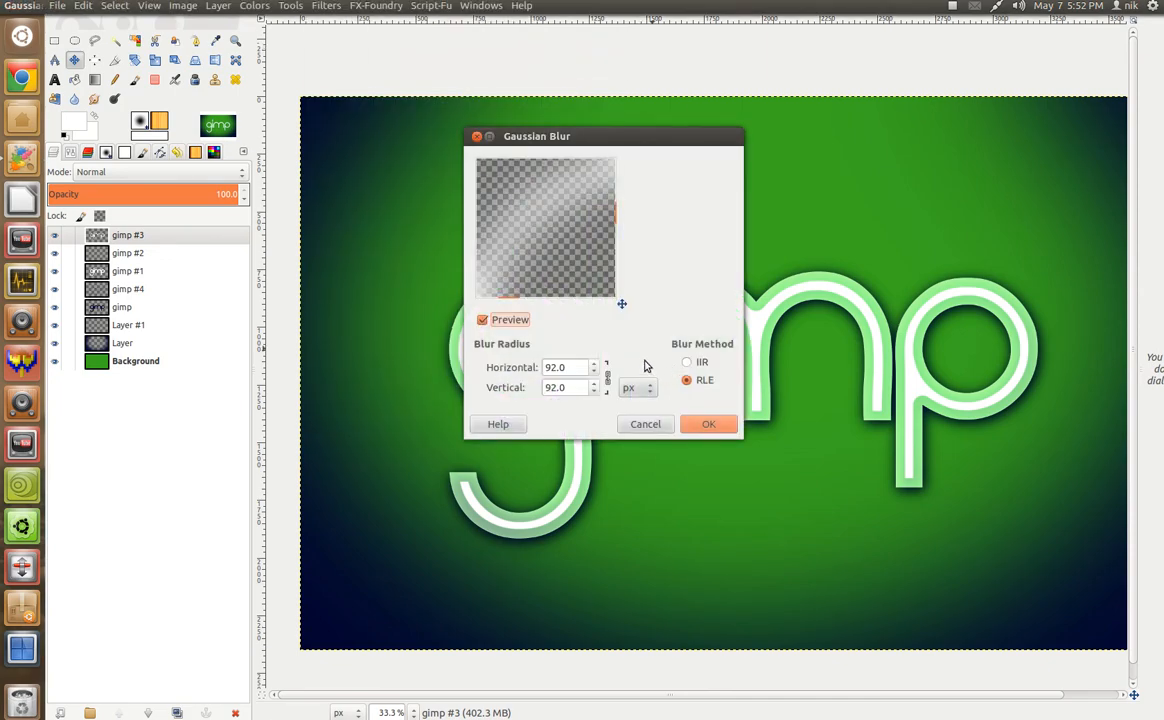
click(594, 371)
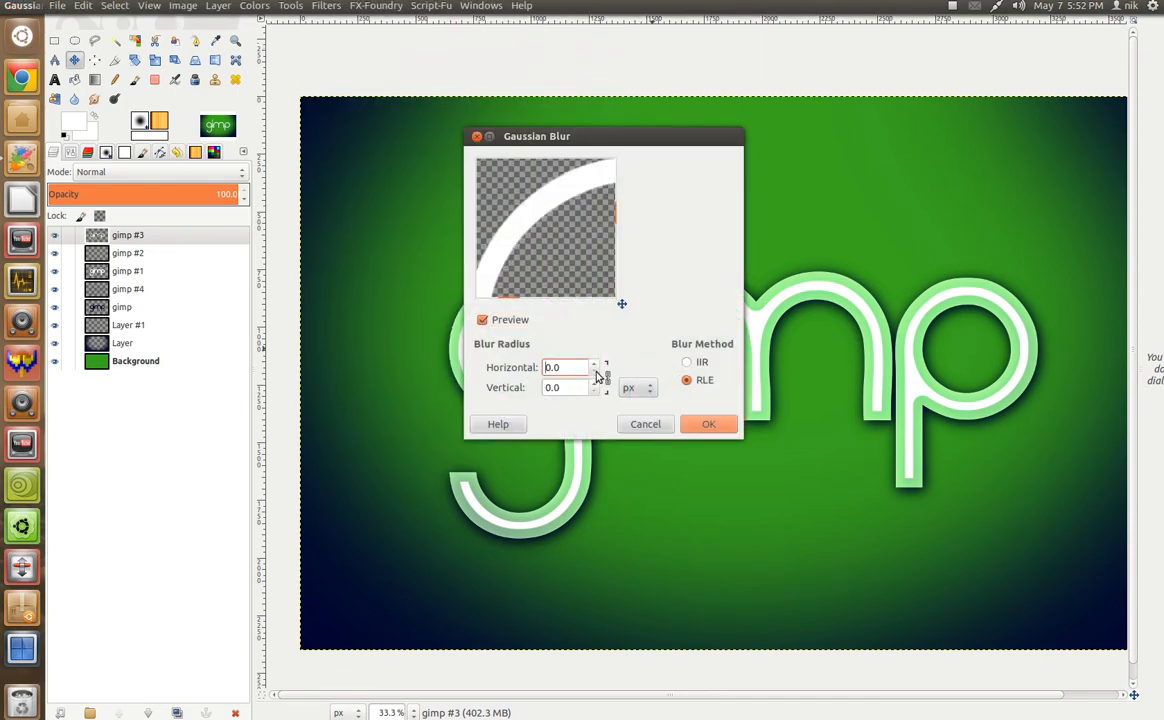
click(595, 363)
click(595, 363)
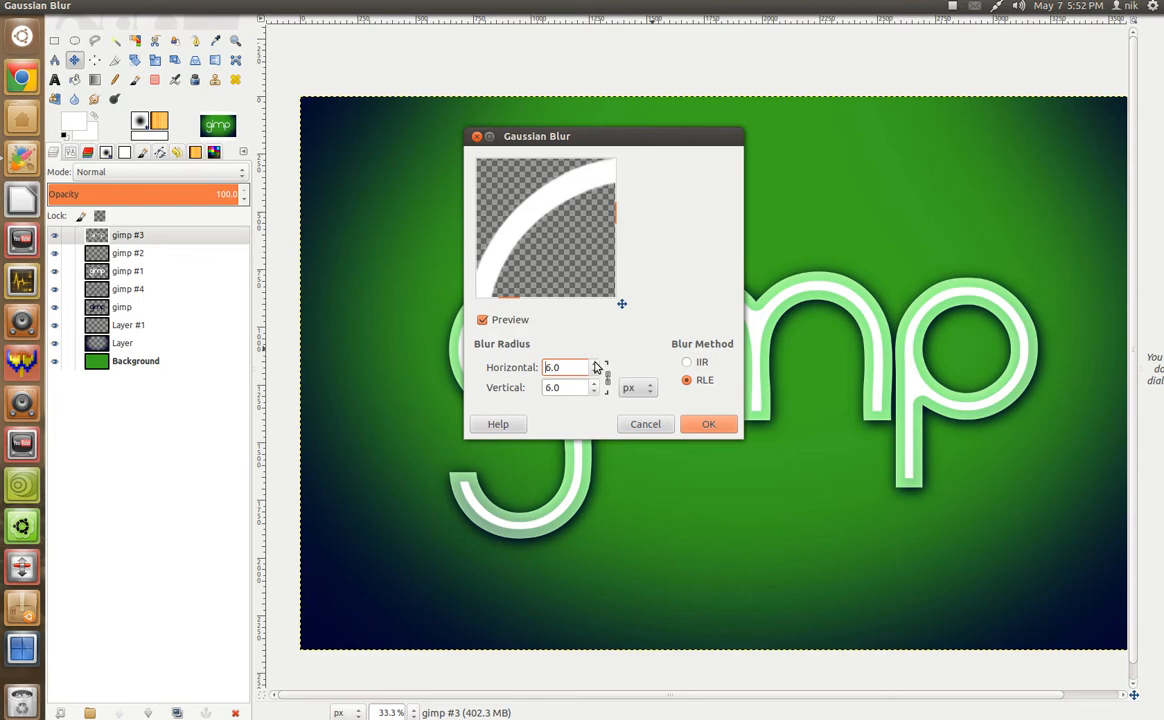
click(595, 364)
click(595, 364)
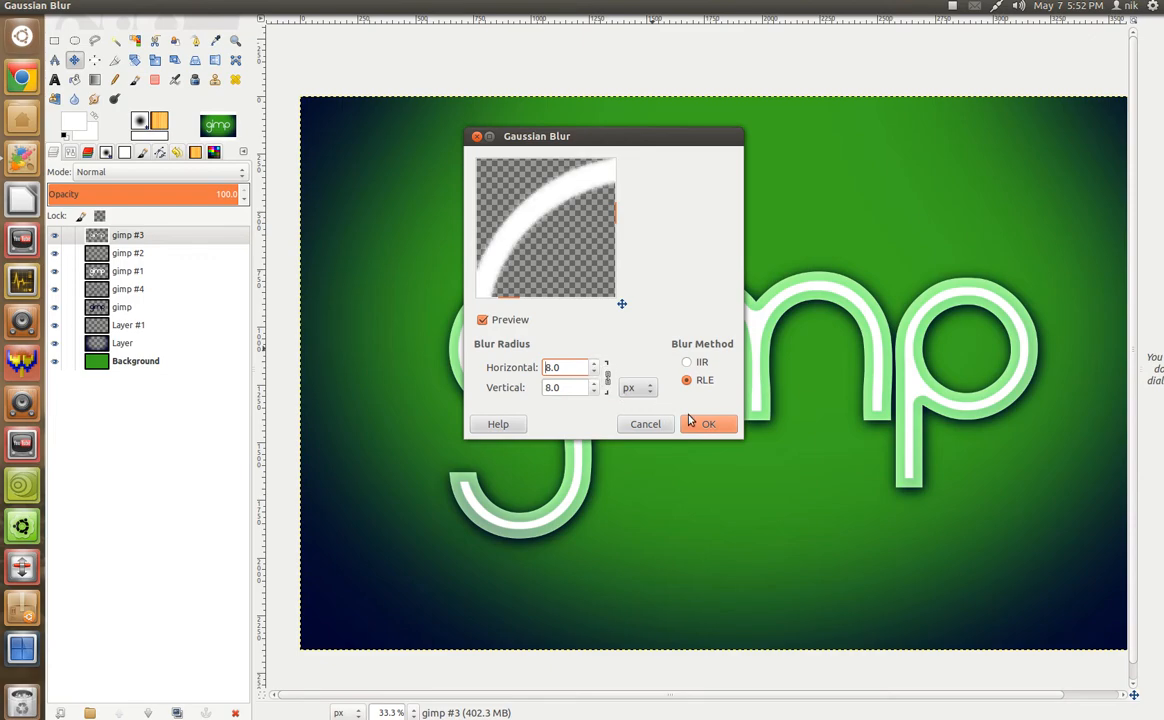
click(707, 424)
Inspect the blurred edges of the inner line up close and duplicate the "gimp #3" layer
scroll(592, 387, up, 5)
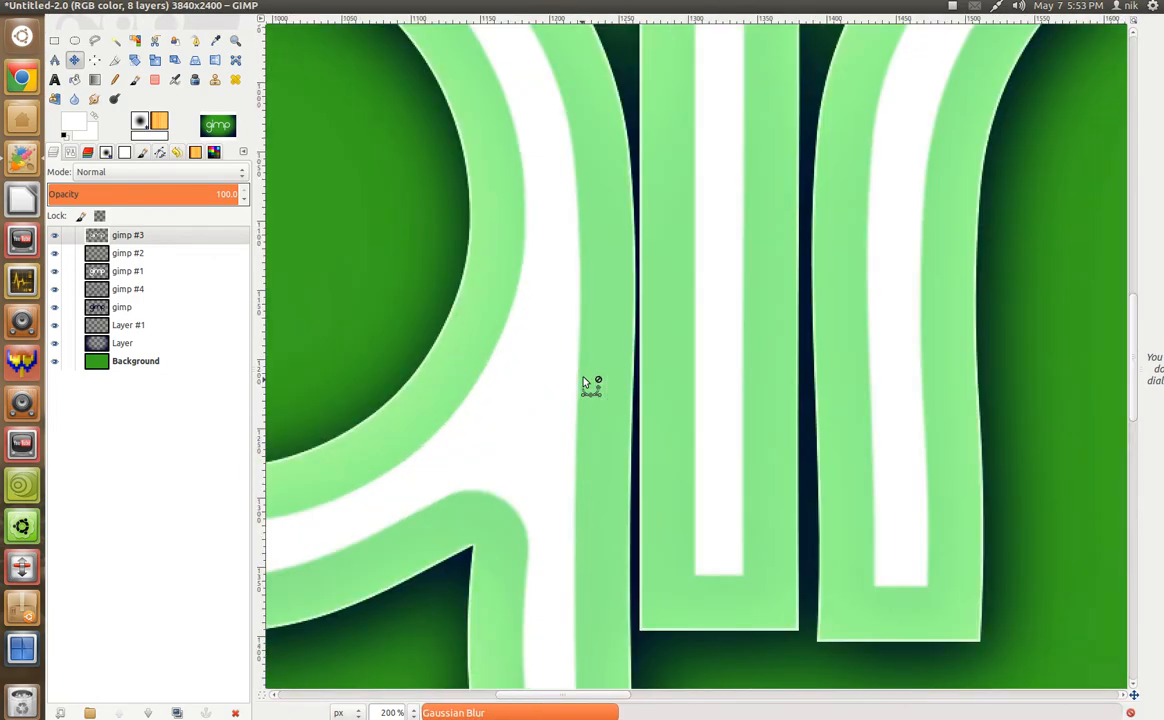
scroll(585, 382, up, 2)
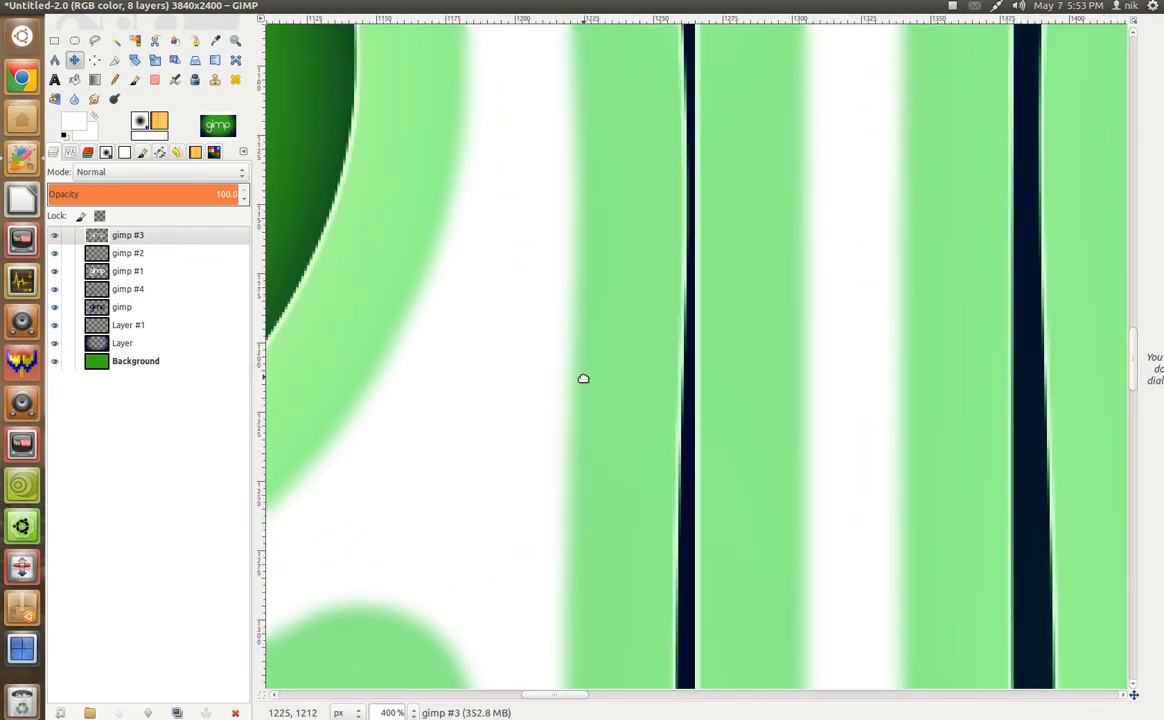
drag(583, 378, 800, 228)
drag(590, 449, 813, 298)
drag(611, 351, 926, 250)
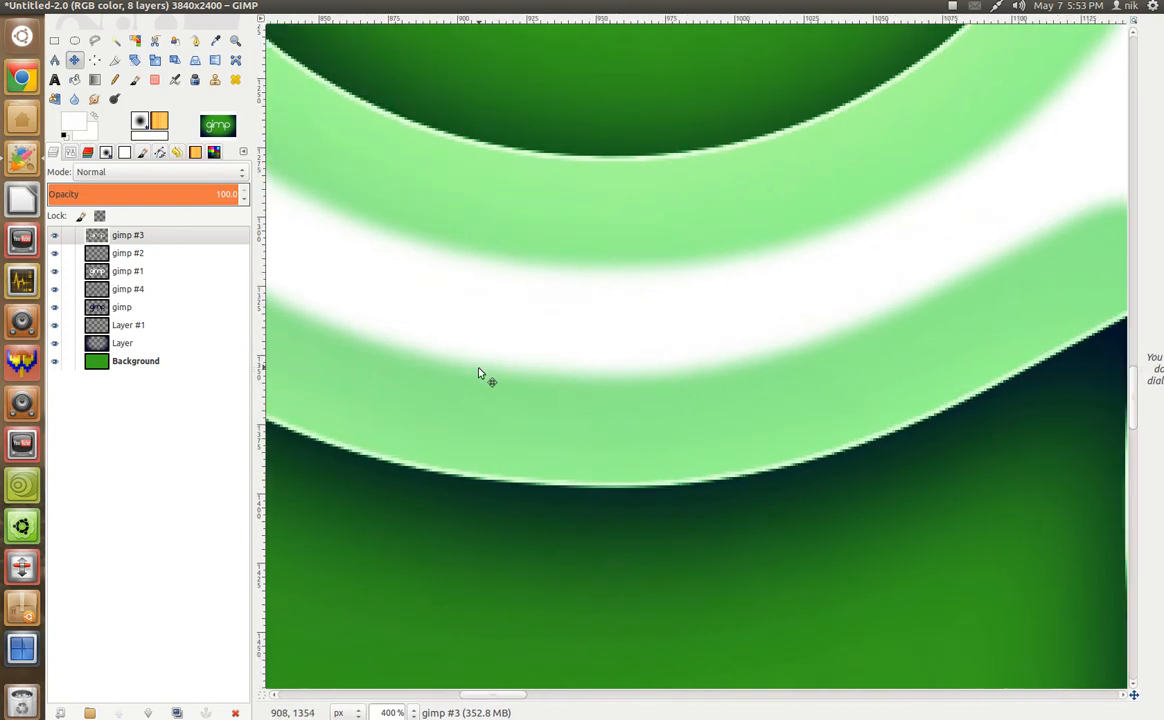
drag(478, 373, 512, 382)
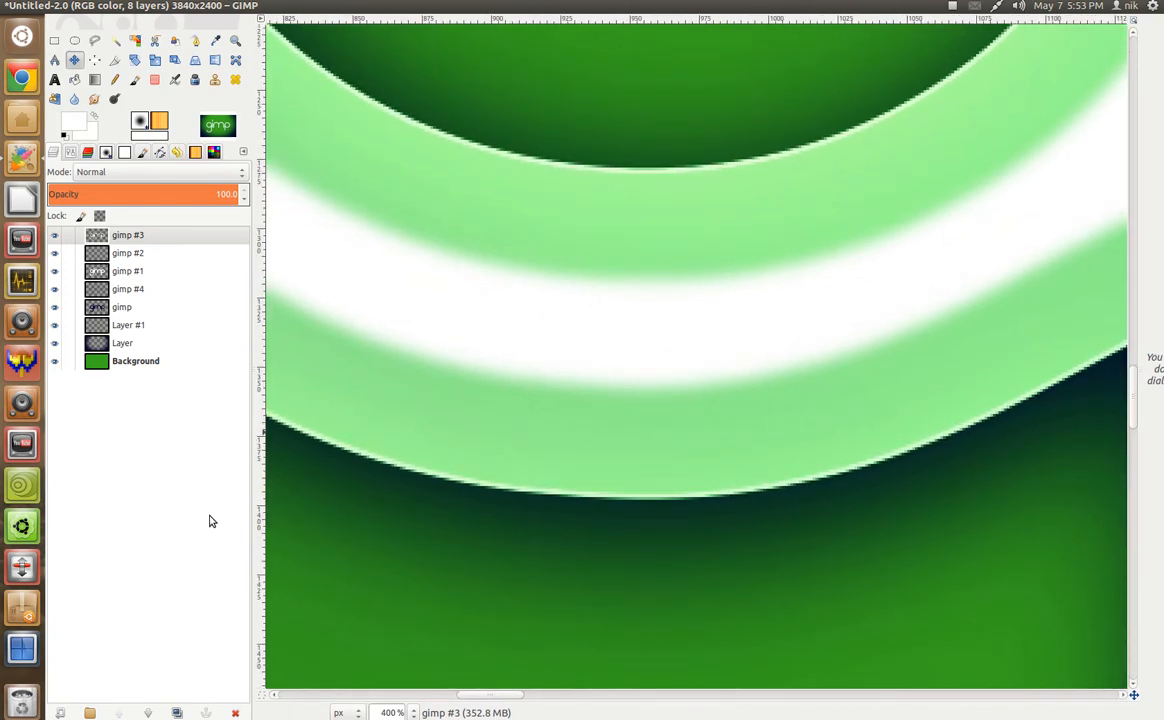
click(179, 713)
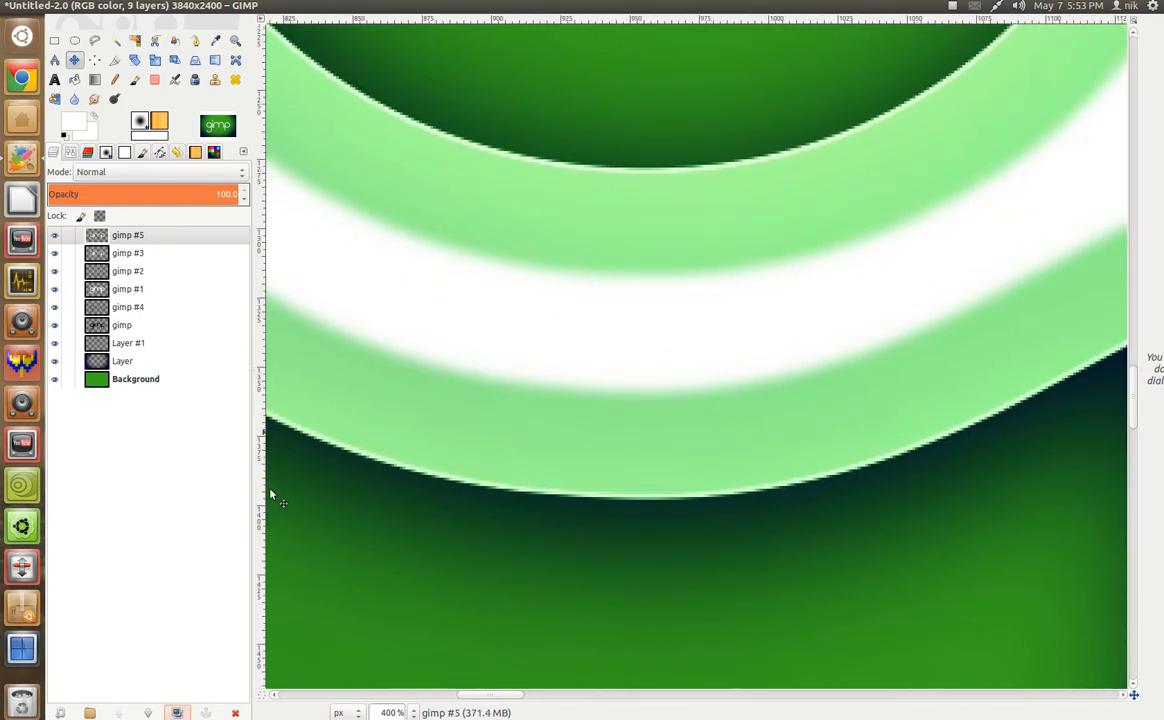
Repeat the Gaussian Blur on the duplicated inner line layer and set its blend mode to Soft light
click(254, 5)
mouse_move(336, 8)
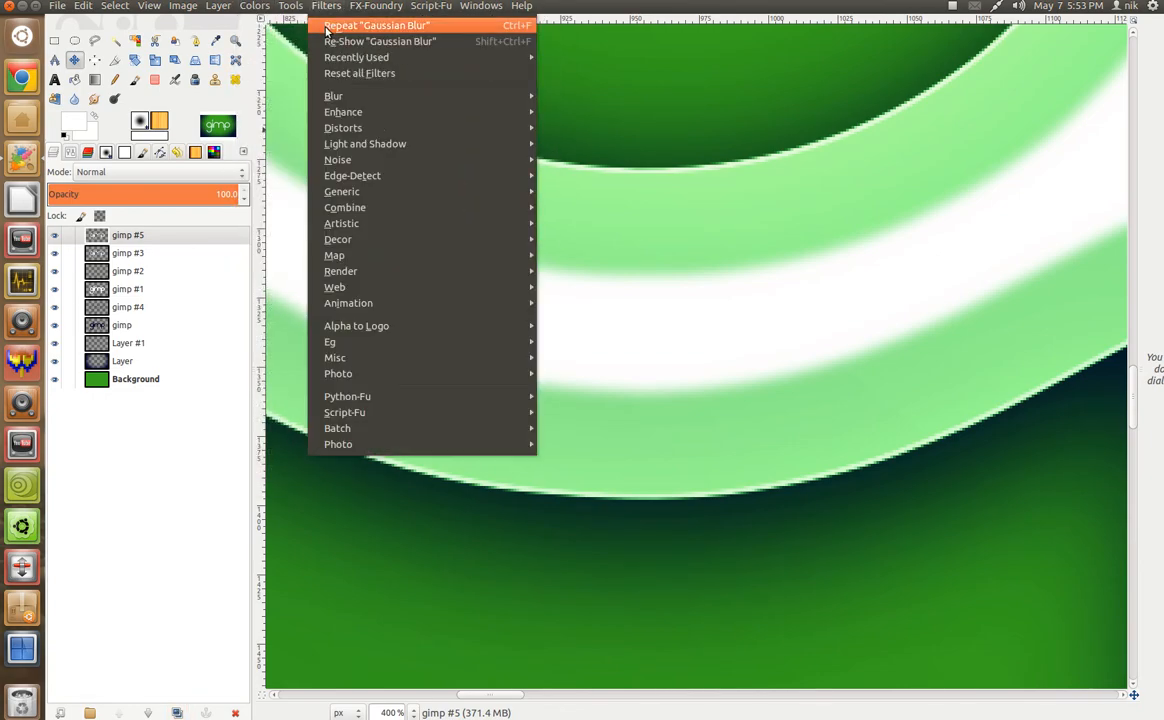
click(327, 27)
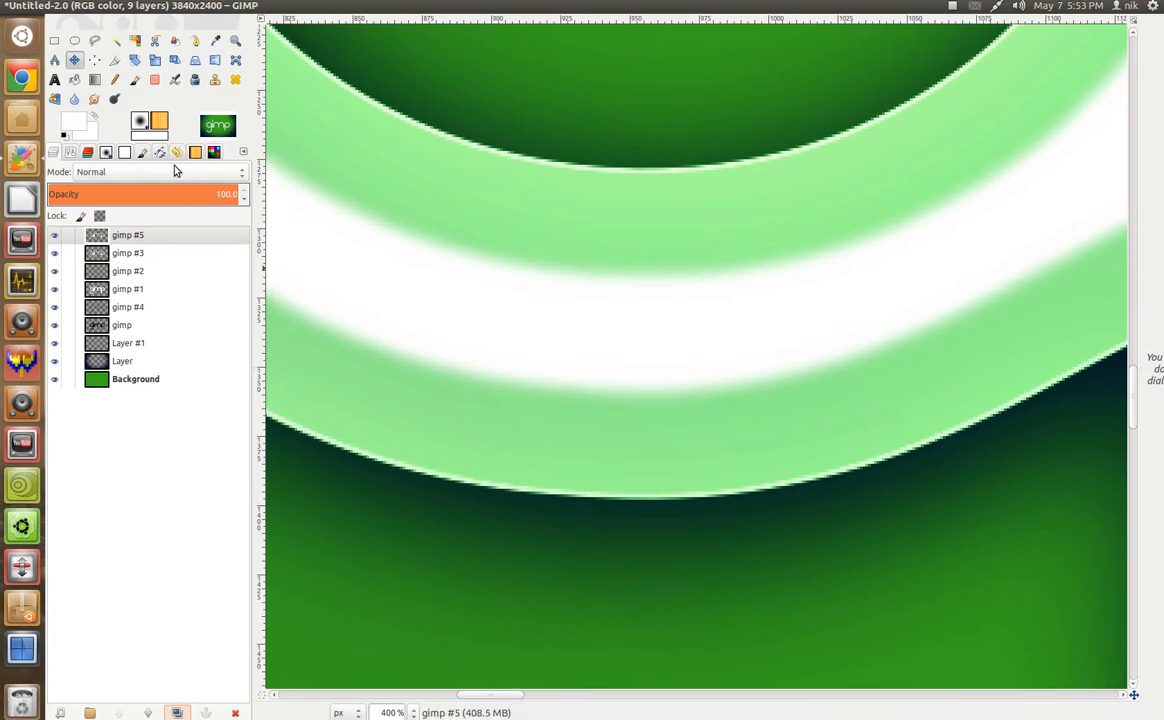
click(148, 172)
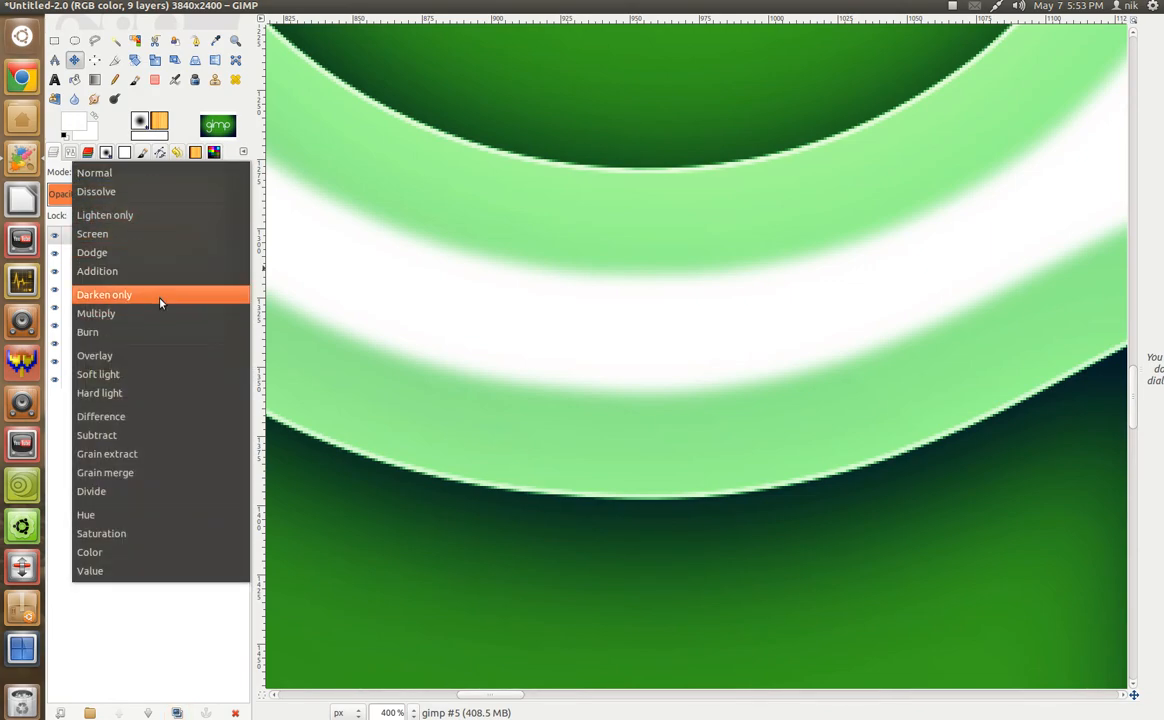
click(162, 374)
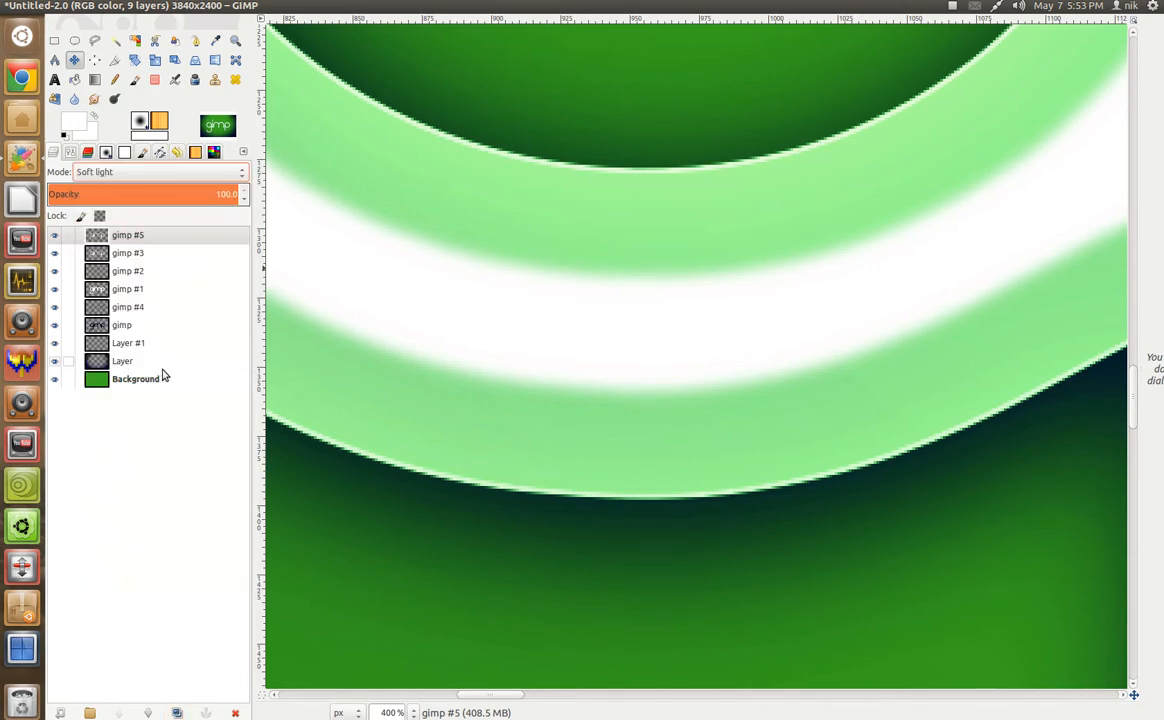
Lower the opacity of the "gimp #3" inner line layer to 75.1
click(166, 254)
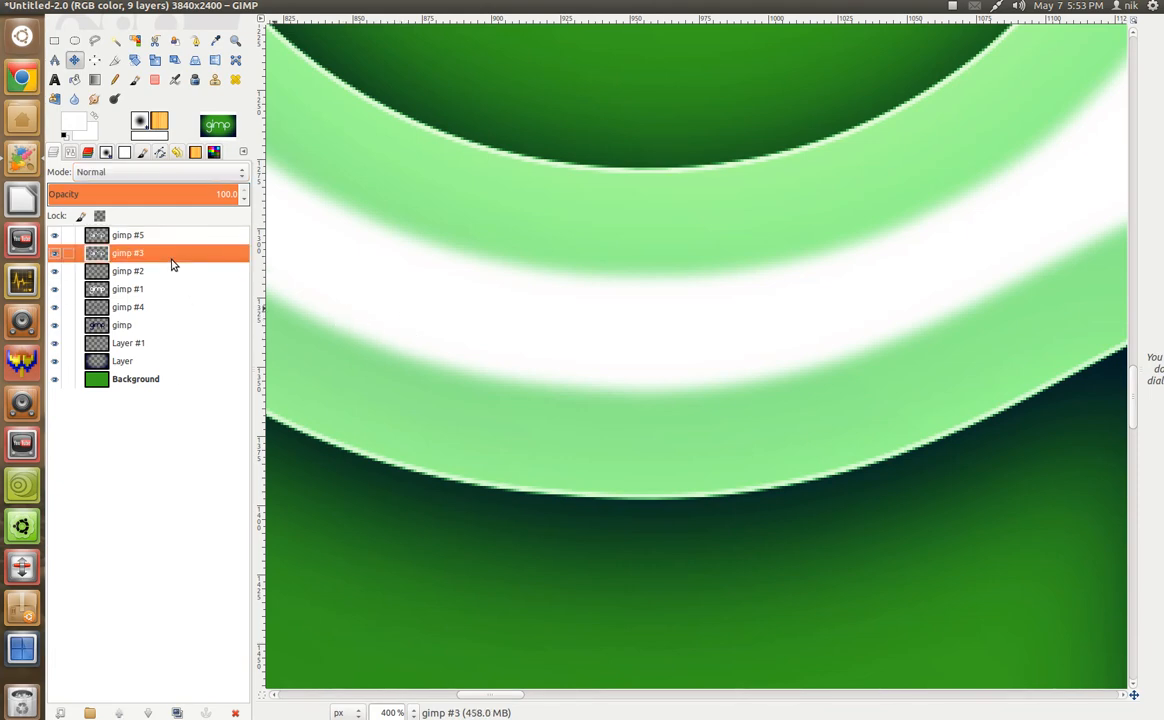
click(186, 194)
mouse_move(197, 194)
mouse_down()
mouse_move(212, 194)
mouse_move(129, 201)
mouse_move(216, 207)
mouse_move(157, 196)
mouse_move(184, 194)
mouse_up()
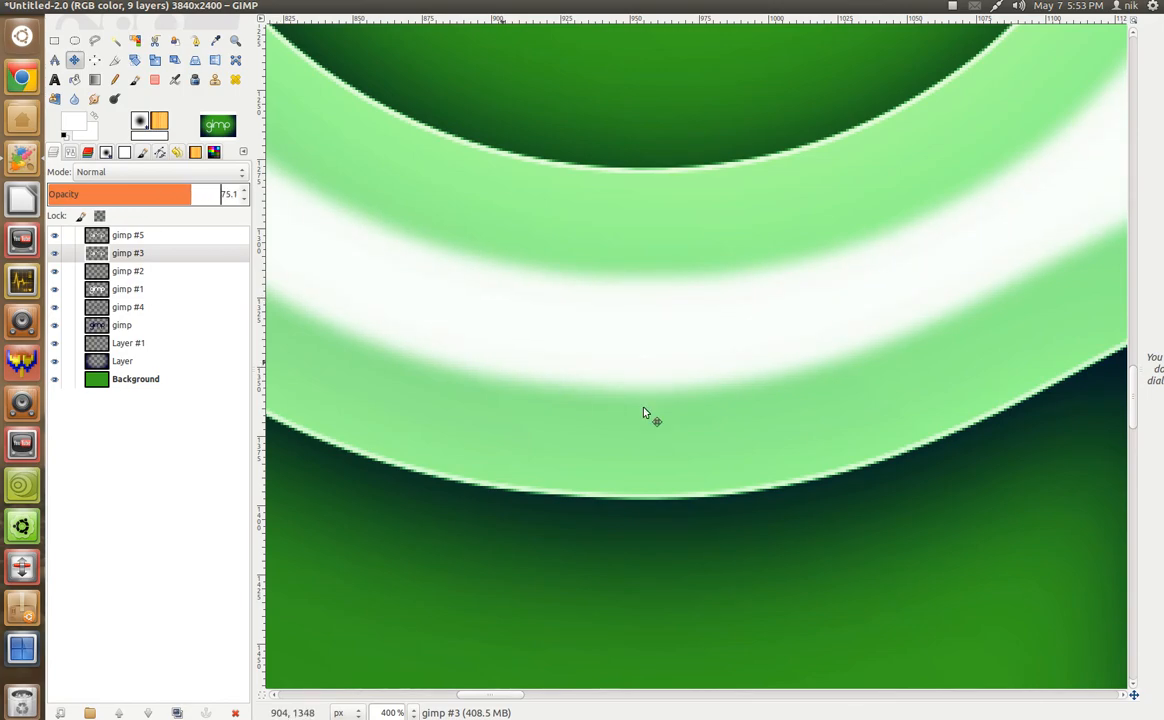
Lower the opacity of the "gimp #4" layer to 61.0
scroll(645, 412, down, 8)
scroll(645, 412, up, 2)
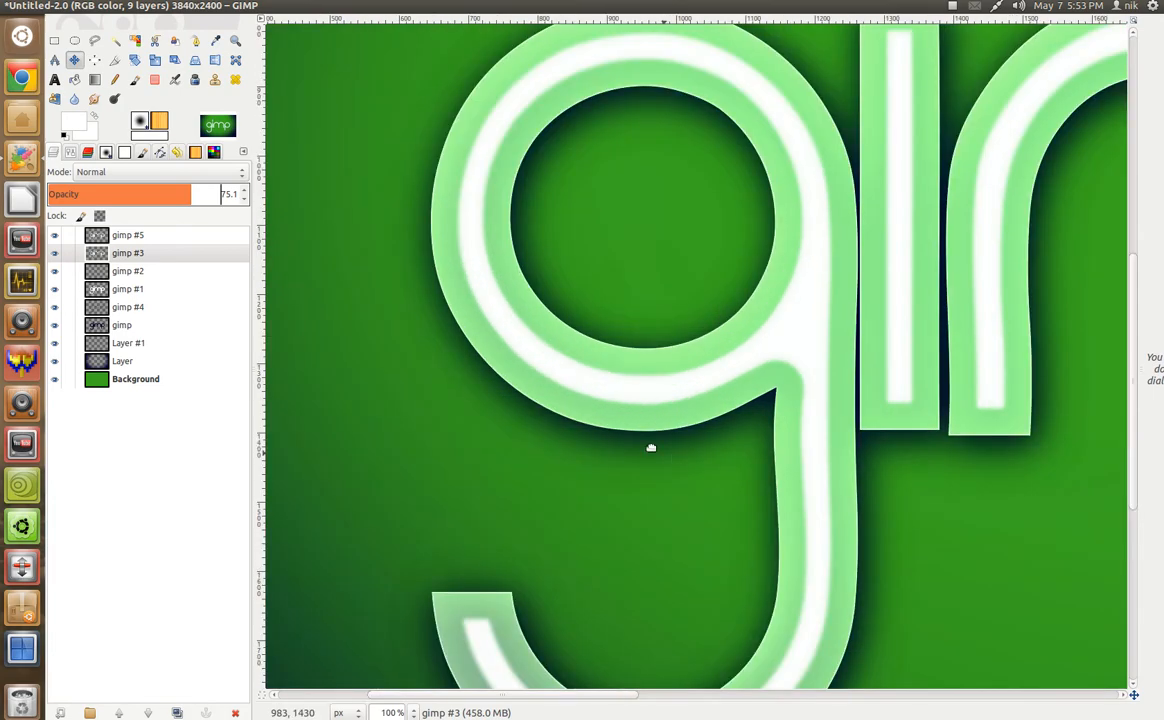
drag(706, 414, 730, 339)
drag(668, 460, 691, 349)
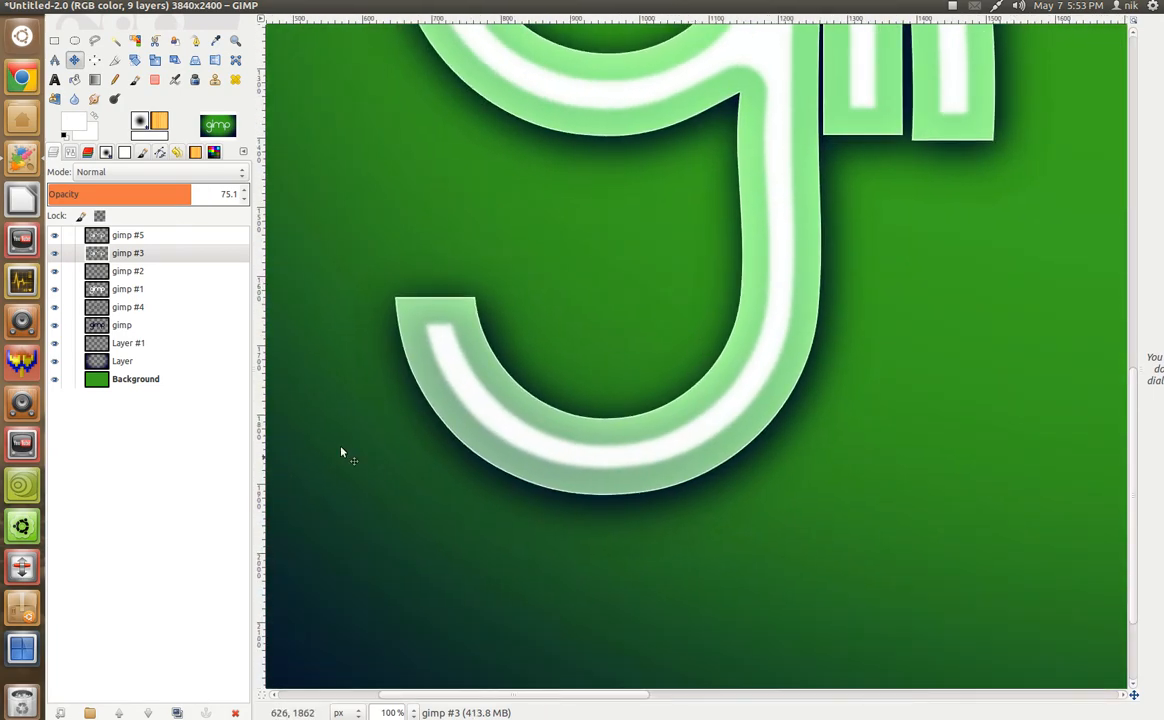
click(147, 310)
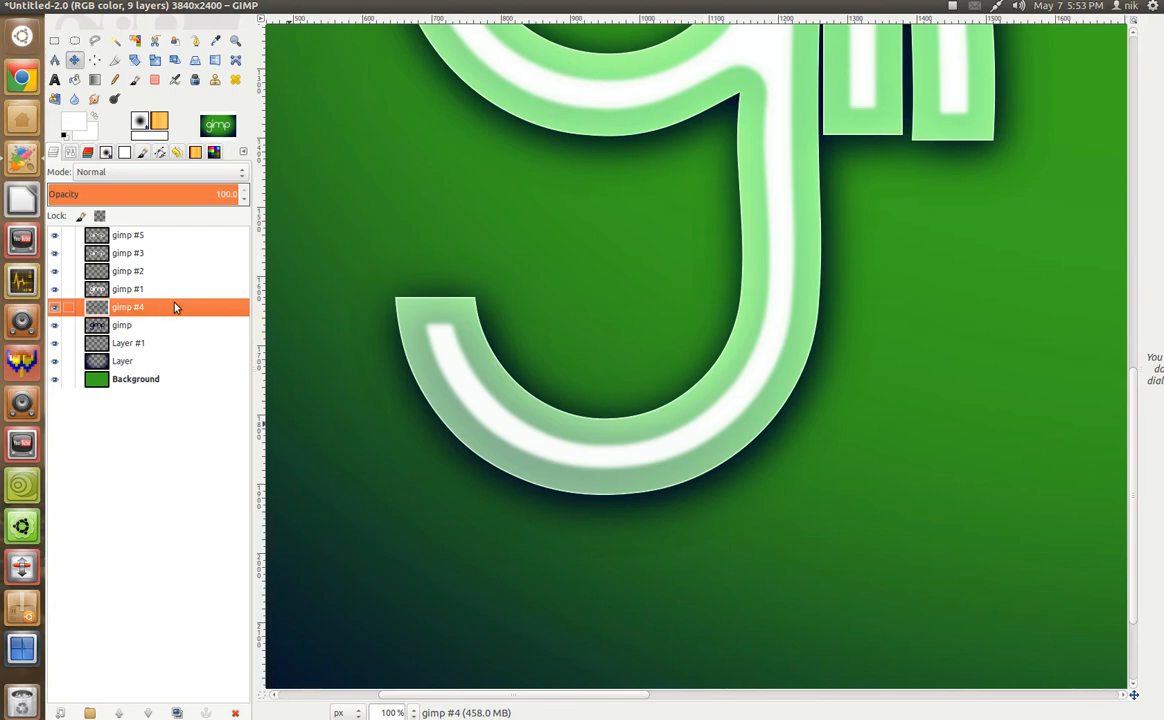
scroll(583, 402, up, 2)
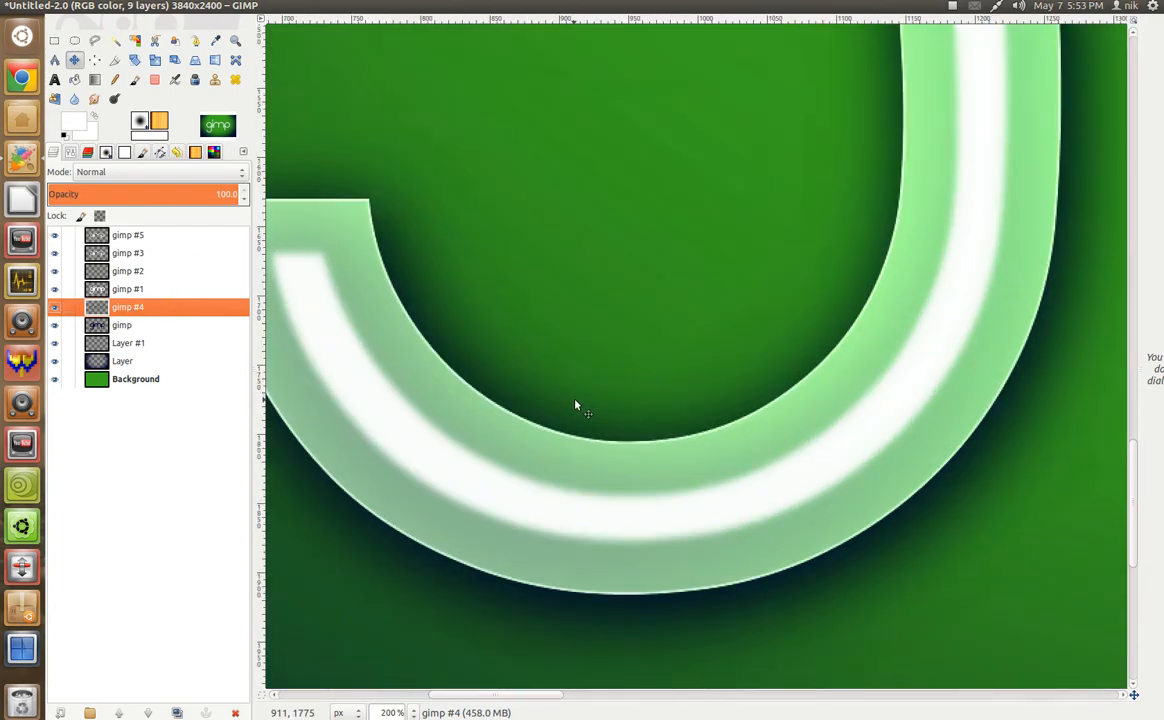
drag(577, 418, 618, 206)
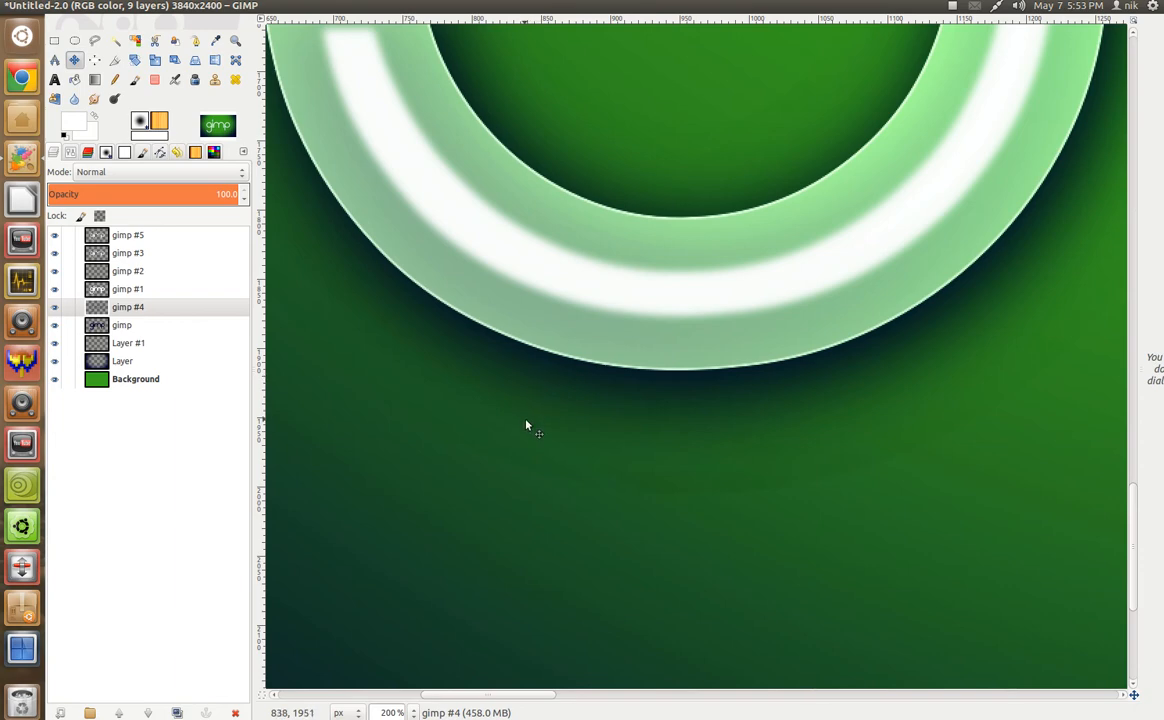
drag(526, 426, 584, 447)
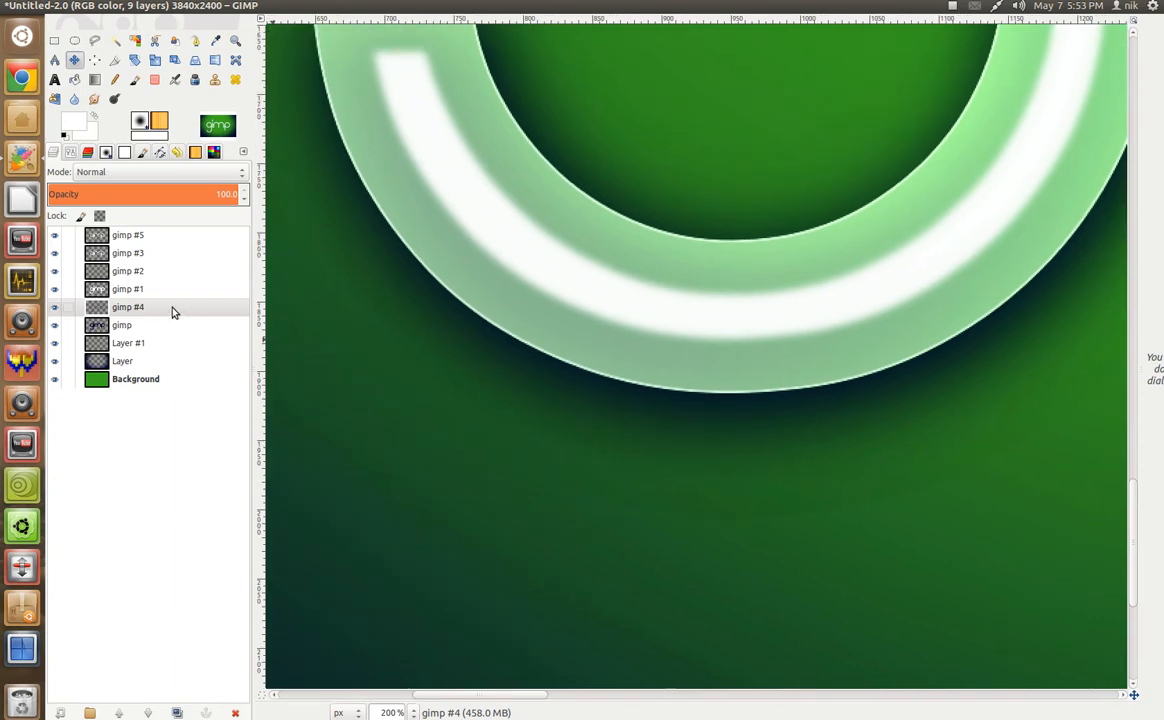
drag(502, 387, 488, 383)
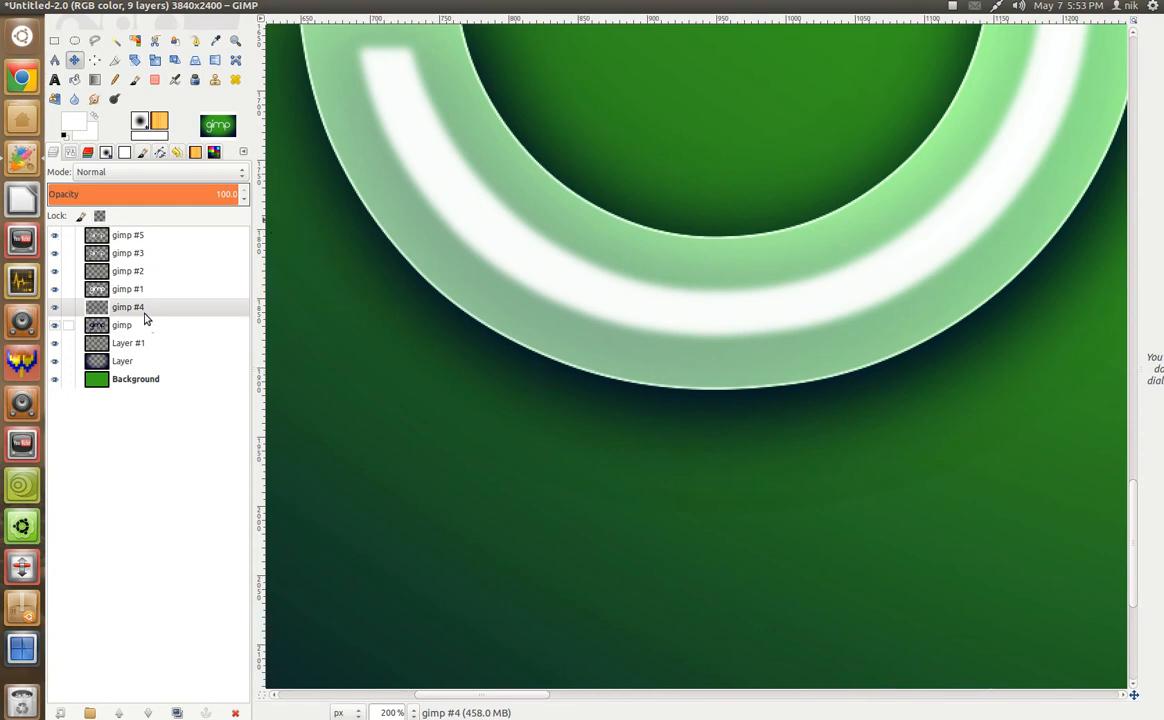
drag(204, 194, 166, 197)
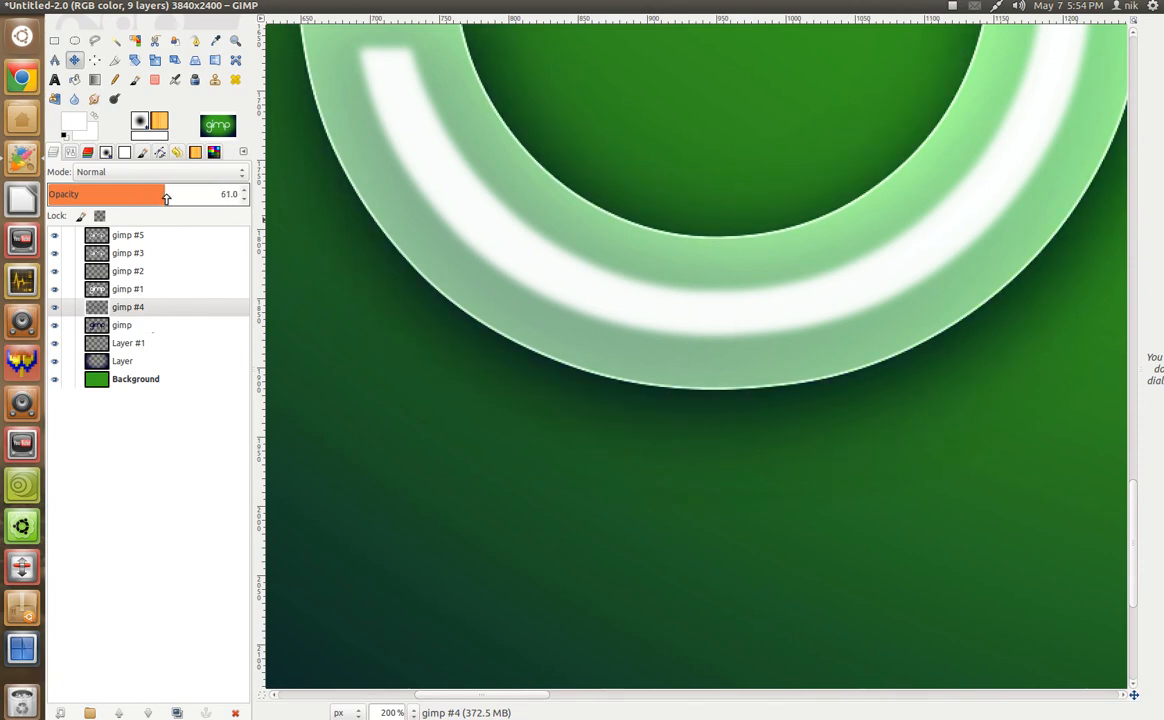
Reduce the opacity of the "gimp" Soft light layer to 20.2
click(172, 328)
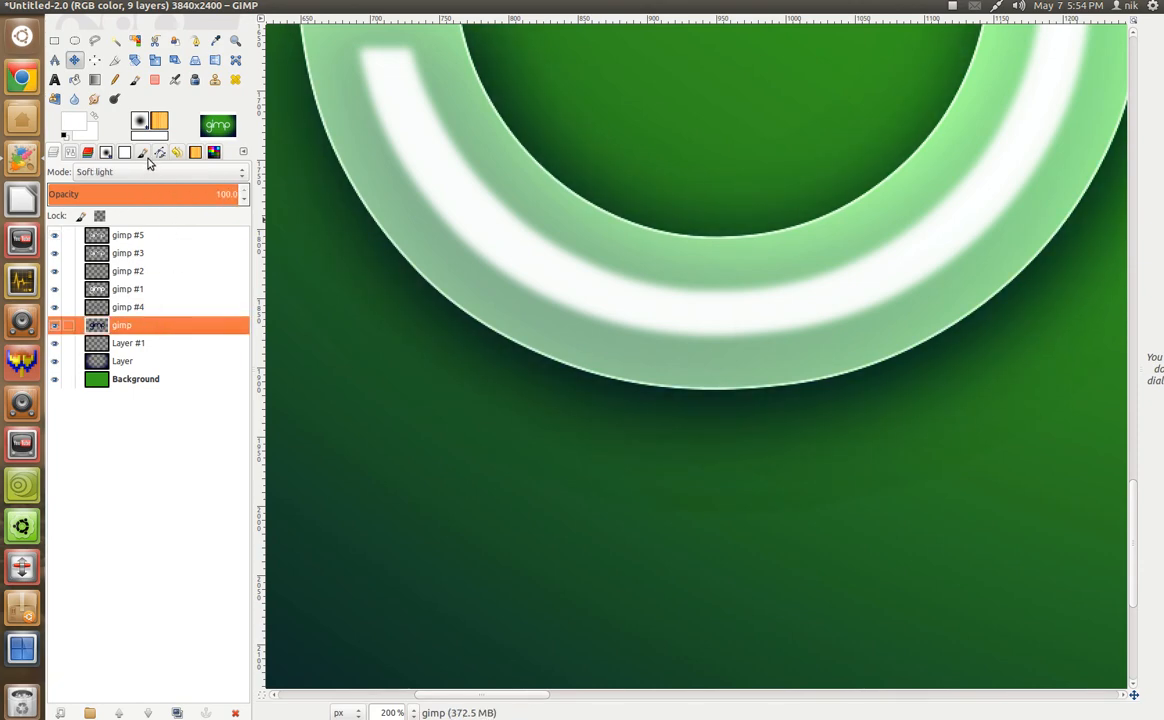
drag(195, 193, 86, 191)
scroll(912, 409, up, 2)
scroll(912, 409, down, 5)
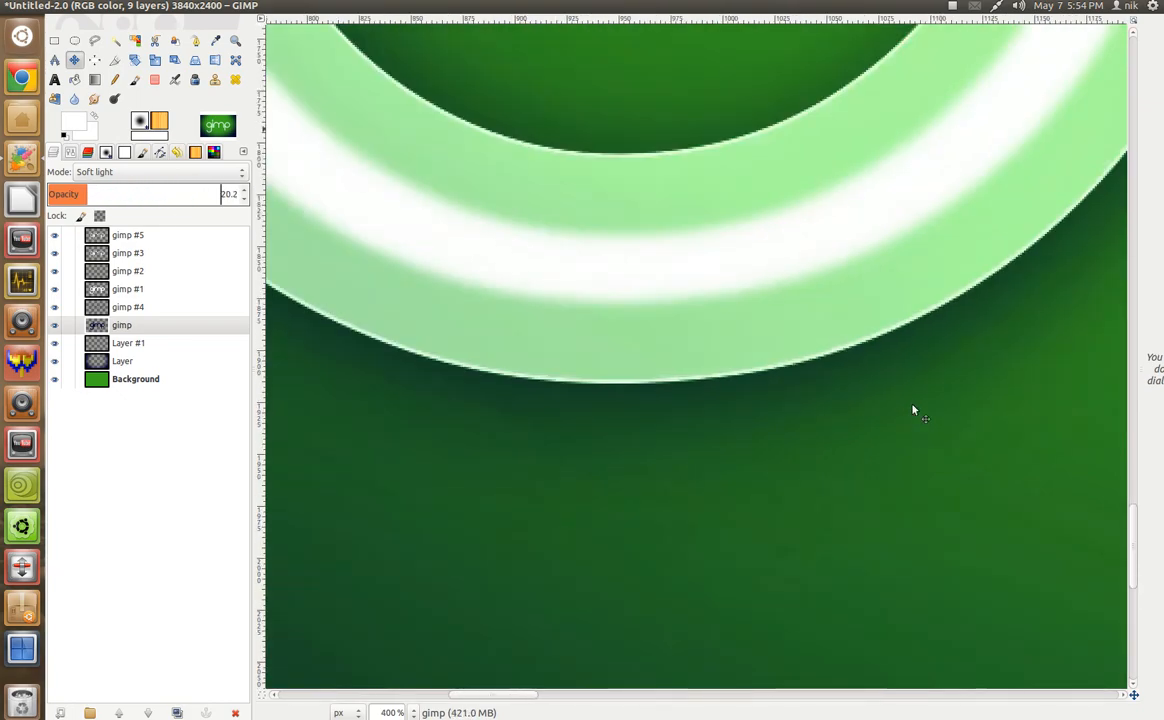
drag(878, 398, 638, 387)
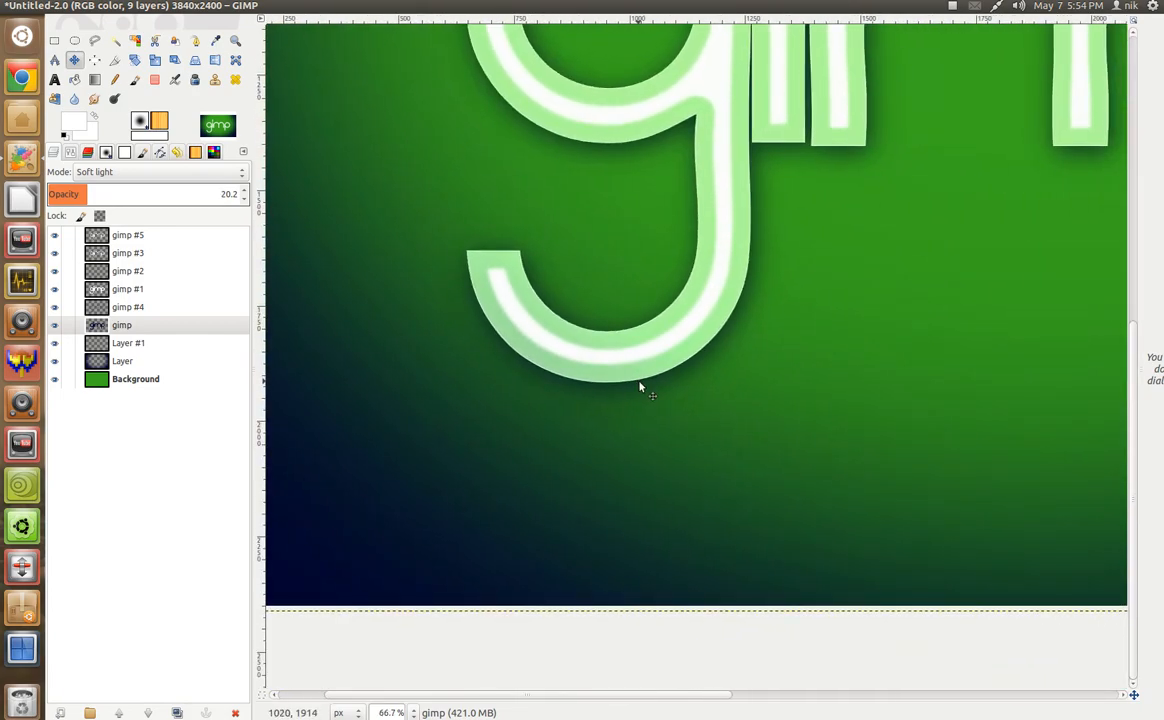
Set the opacity of the "gimp #4" layer to 74.7
click(160, 309)
mouse_move(152, 197)
mouse_down()
mouse_move(182, 195)
mouse_move(167, 193)
mouse_up()
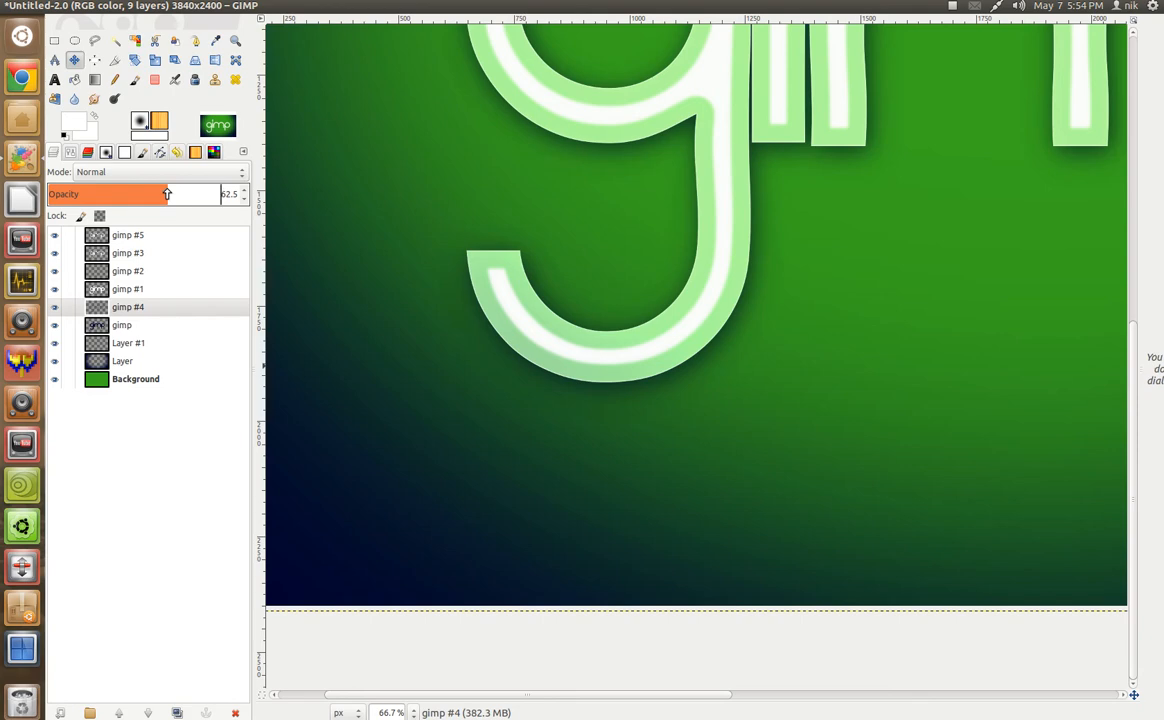
mouse_move(167, 193)
mouse_down()
mouse_move(224, 194)
mouse_move(152, 193)
mouse_move(182, 195)
mouse_up()
scroll(556, 299, up, 3)
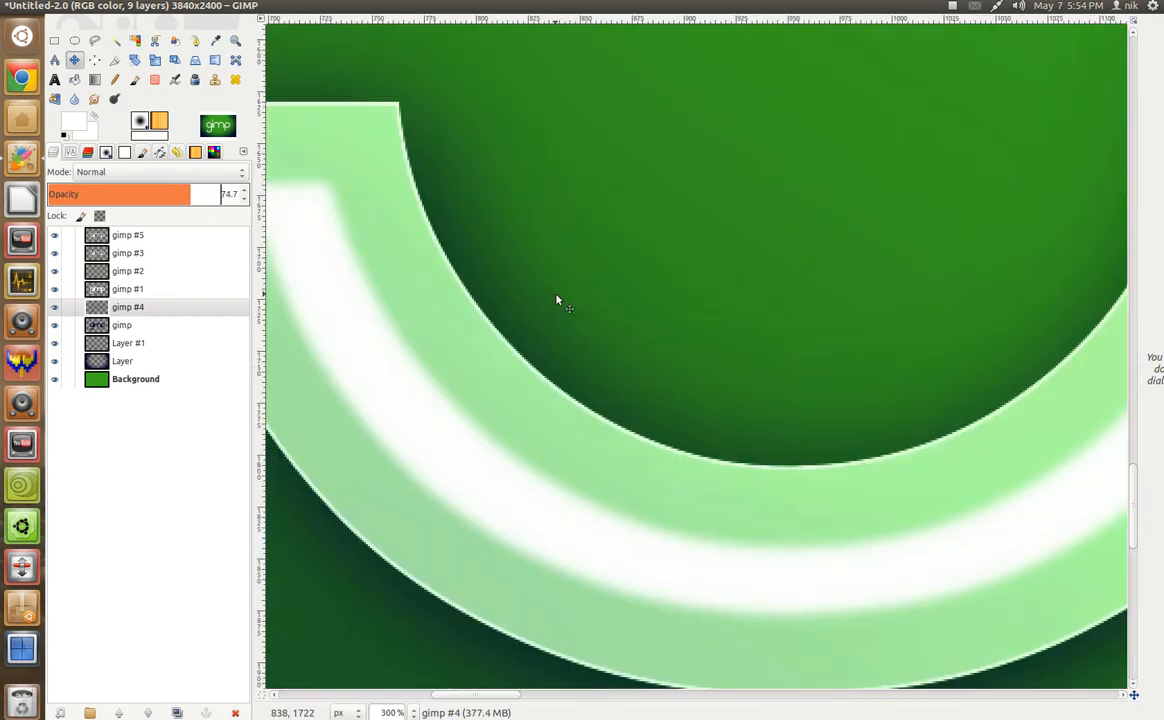
scroll(558, 299, down, 4)
scroll(563, 300, down, 2)
scroll(700, 330, up, 1)
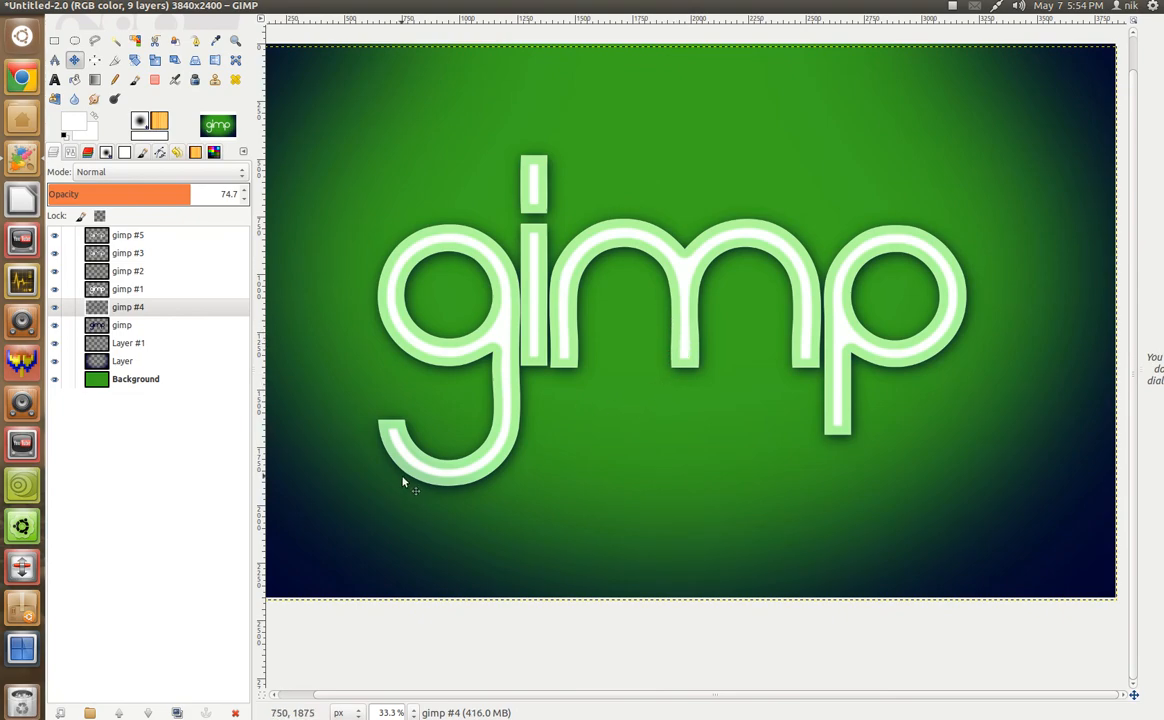
Add a transparent 3840 × 2400 px layer and place it between the vignette layer "Layer" and the Background
click(180, 361)
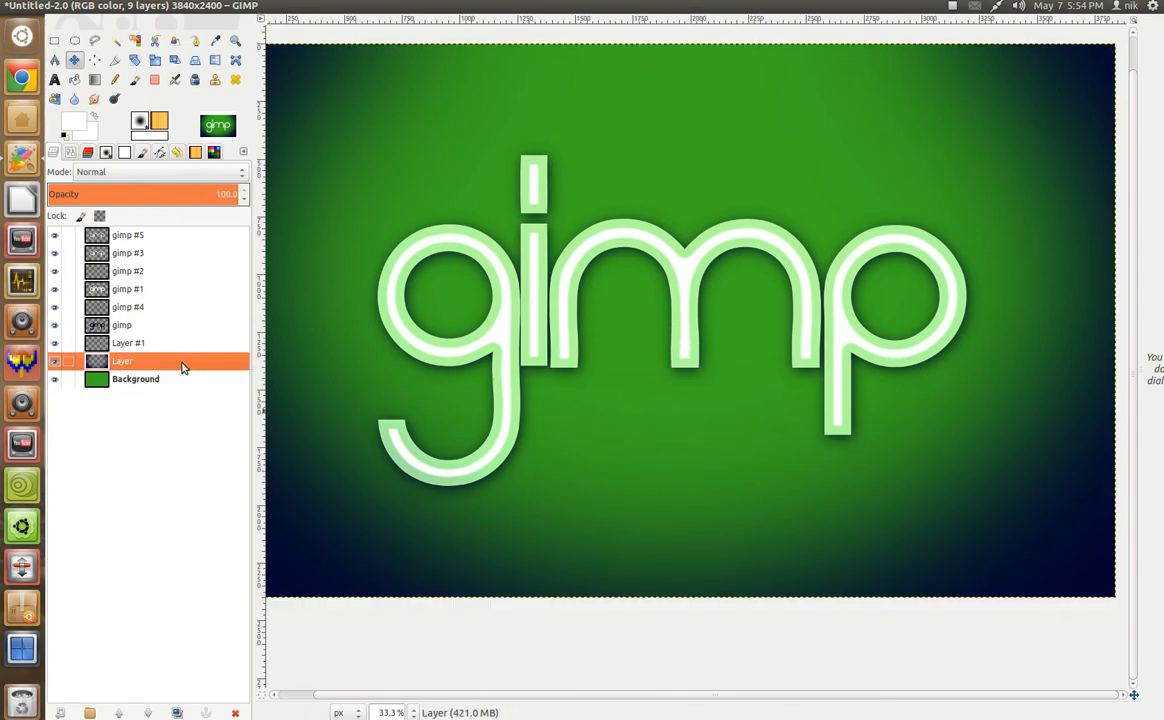
click(60, 713)
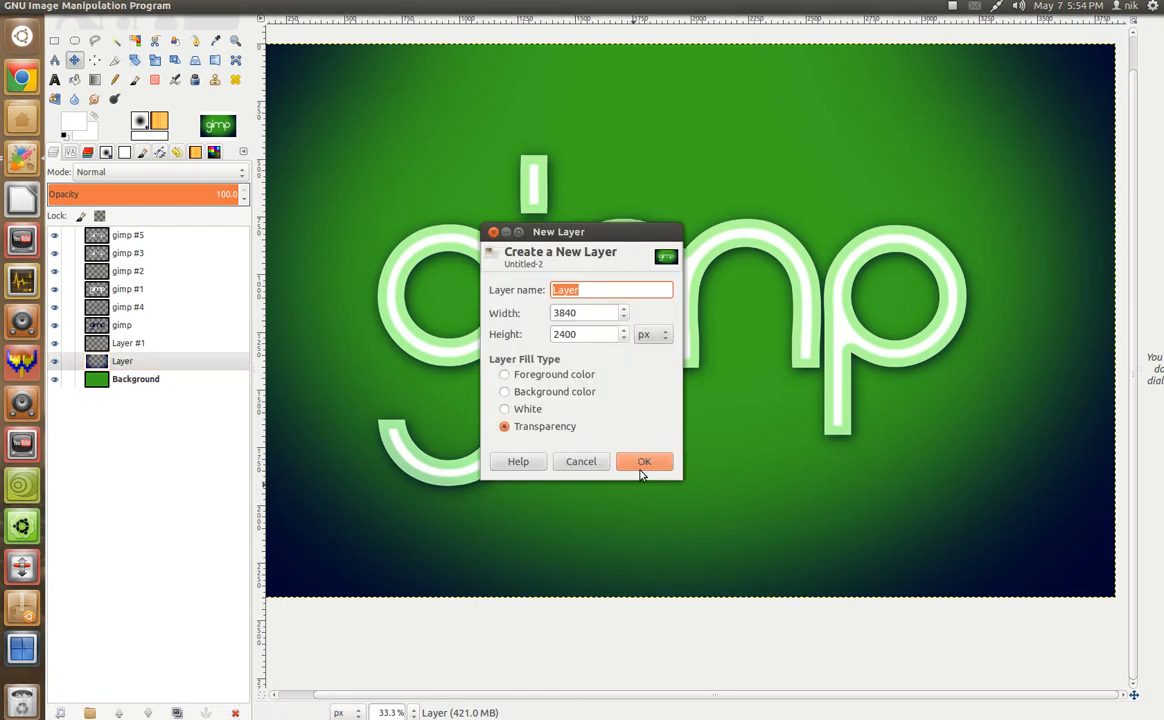
click(641, 466)
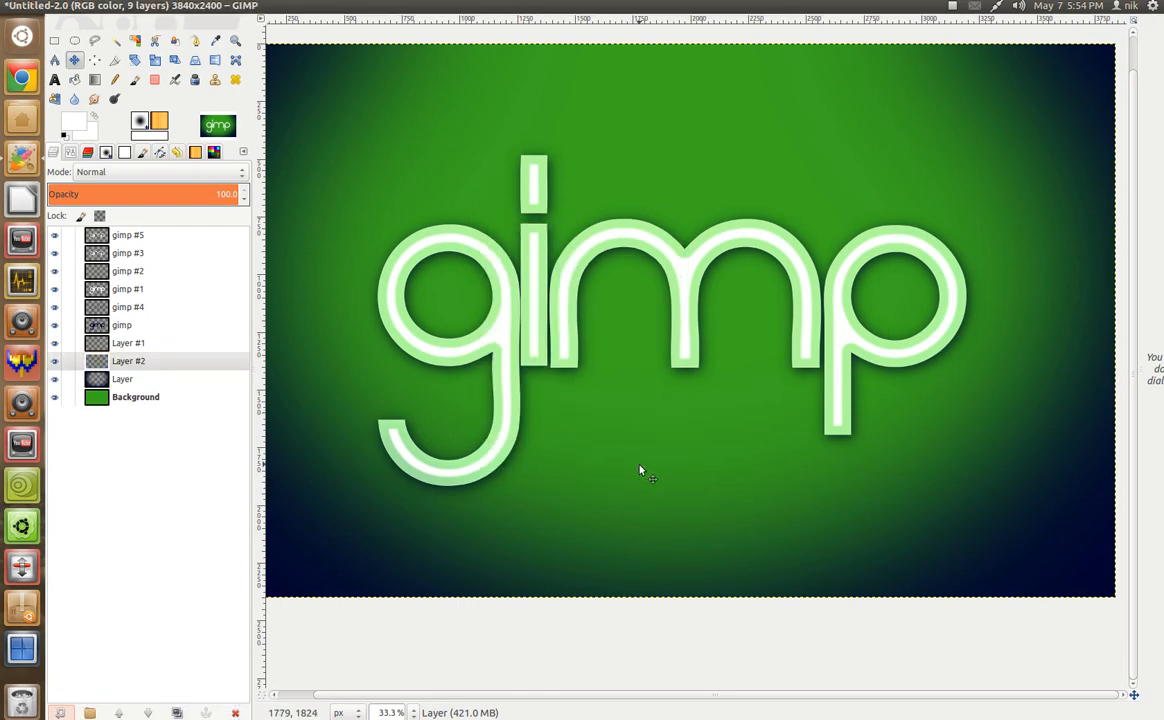
click(153, 365)
mouse_move(153, 365)
mouse_down()
mouse_move(156, 385)
mouse_move(143, 373)
mouse_up()
Hide and show the vignette layer "Layer" and the Background in turn to check what each contributes
click(112, 363)
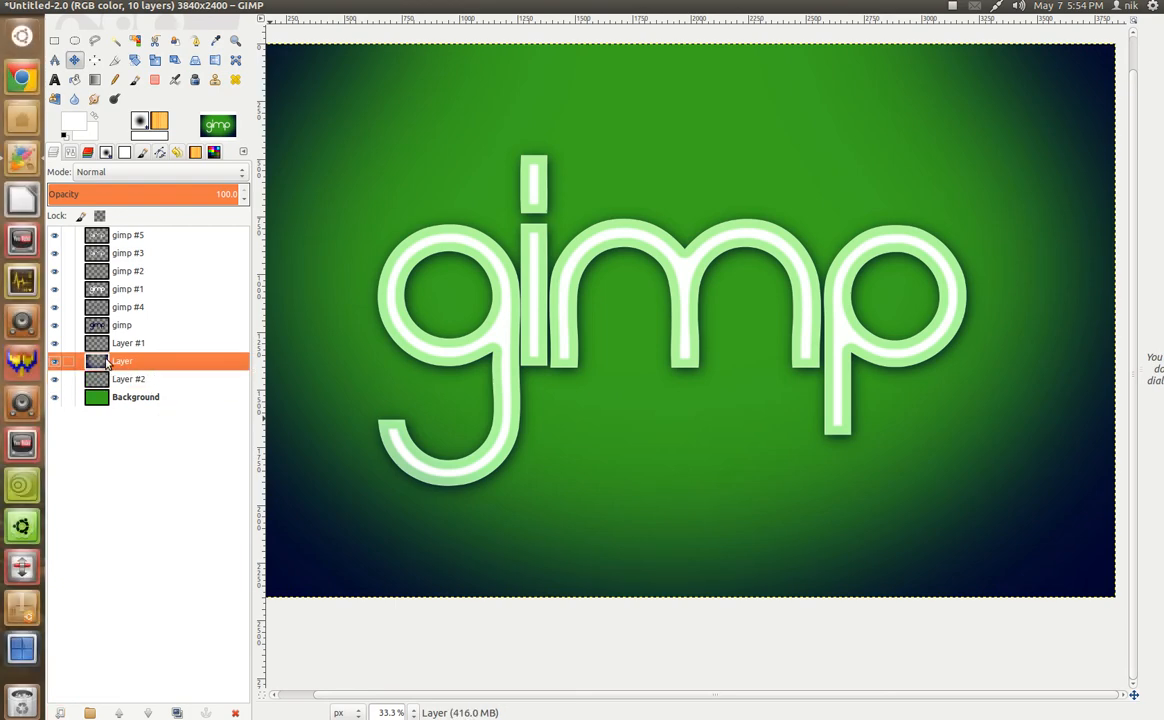
click(55, 362)
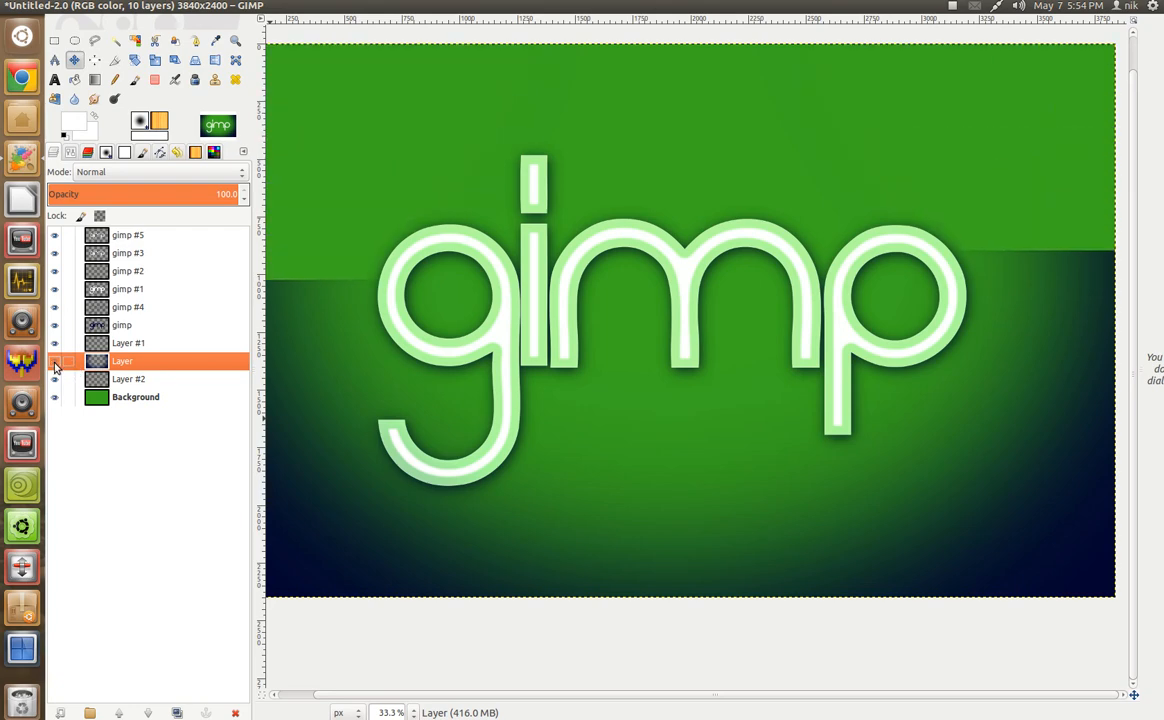
click(55, 362)
click(119, 400)
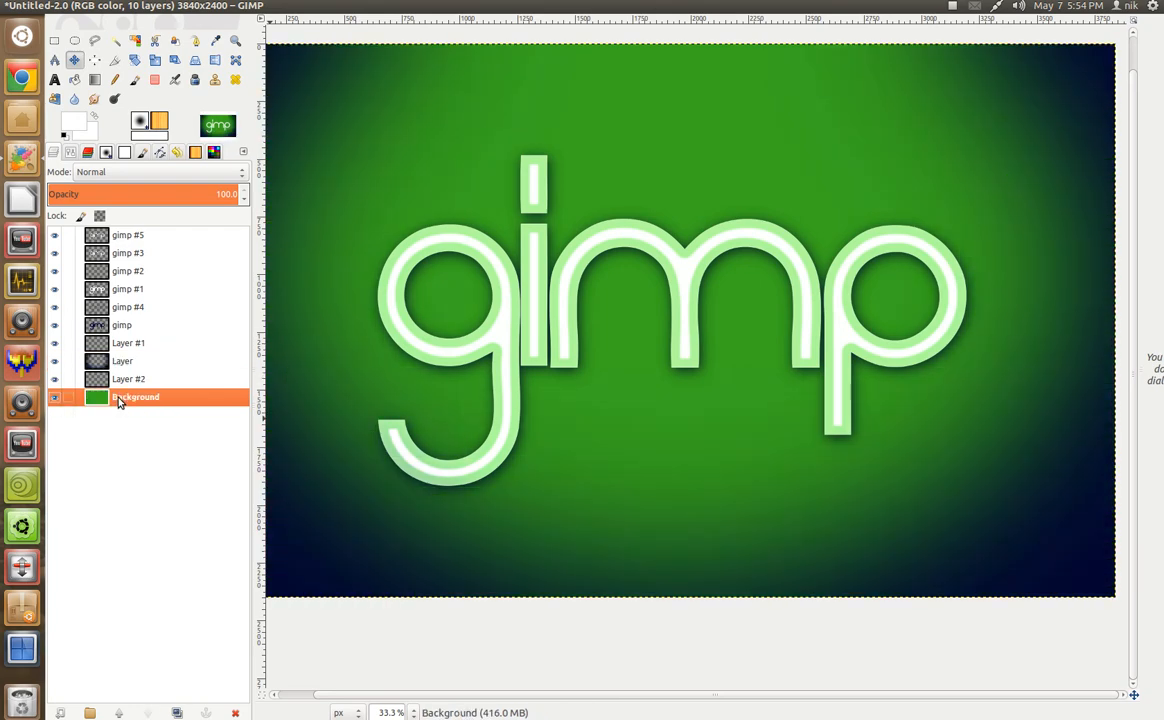
click(57, 400)
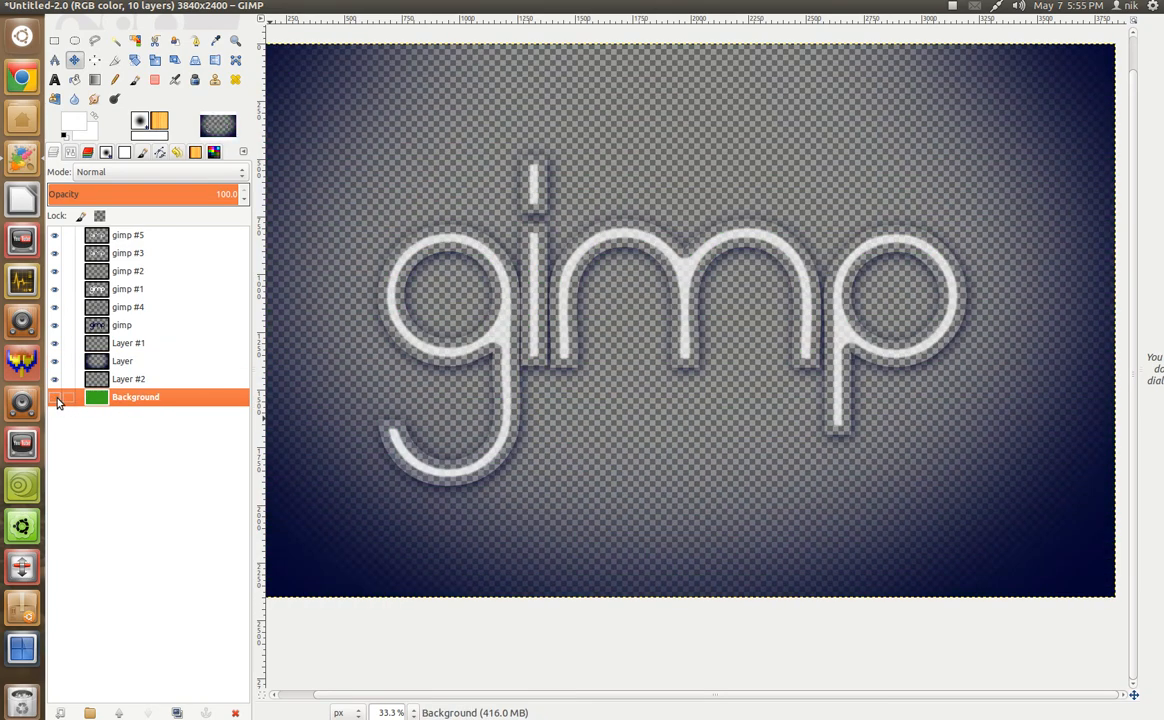
click(57, 400)
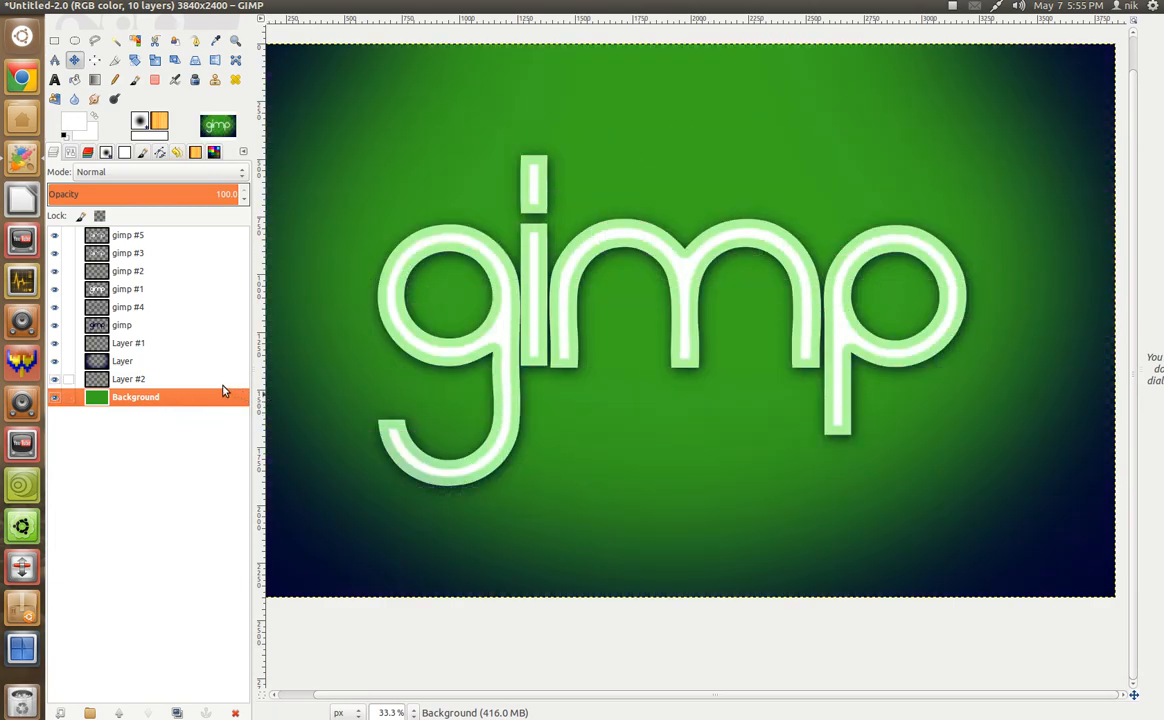
Fill the empty "Layer #2" with the Stripes (48 × 48) pattern
click(237, 381)
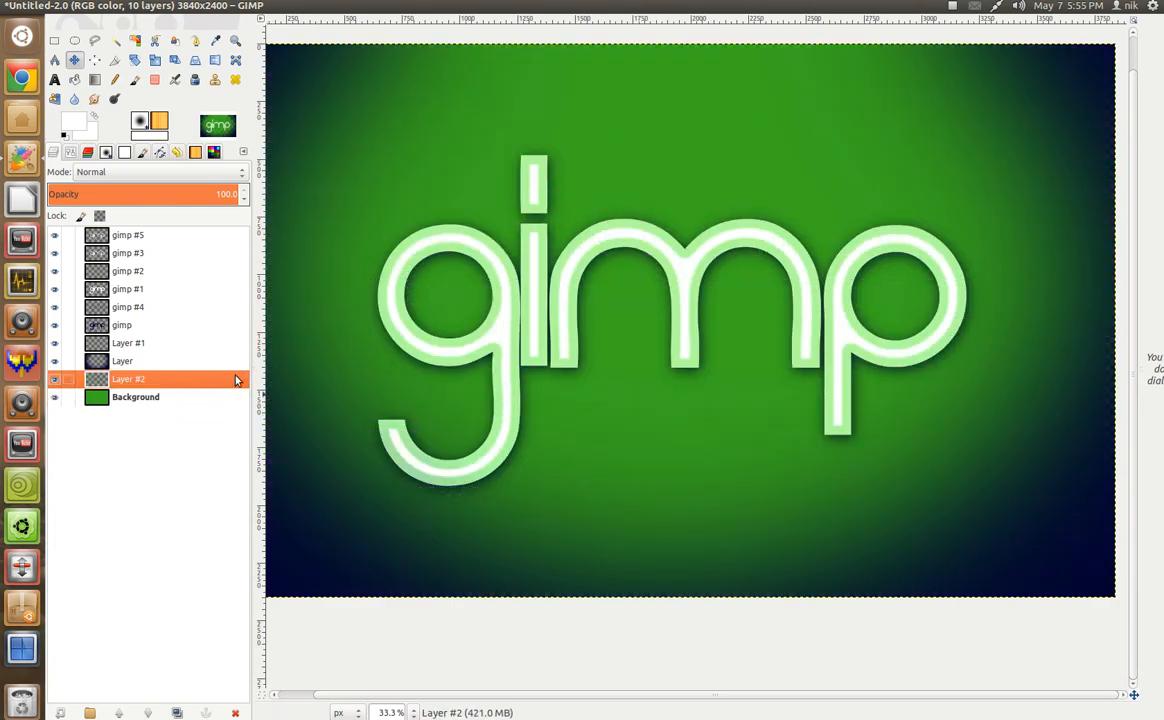
click(161, 123)
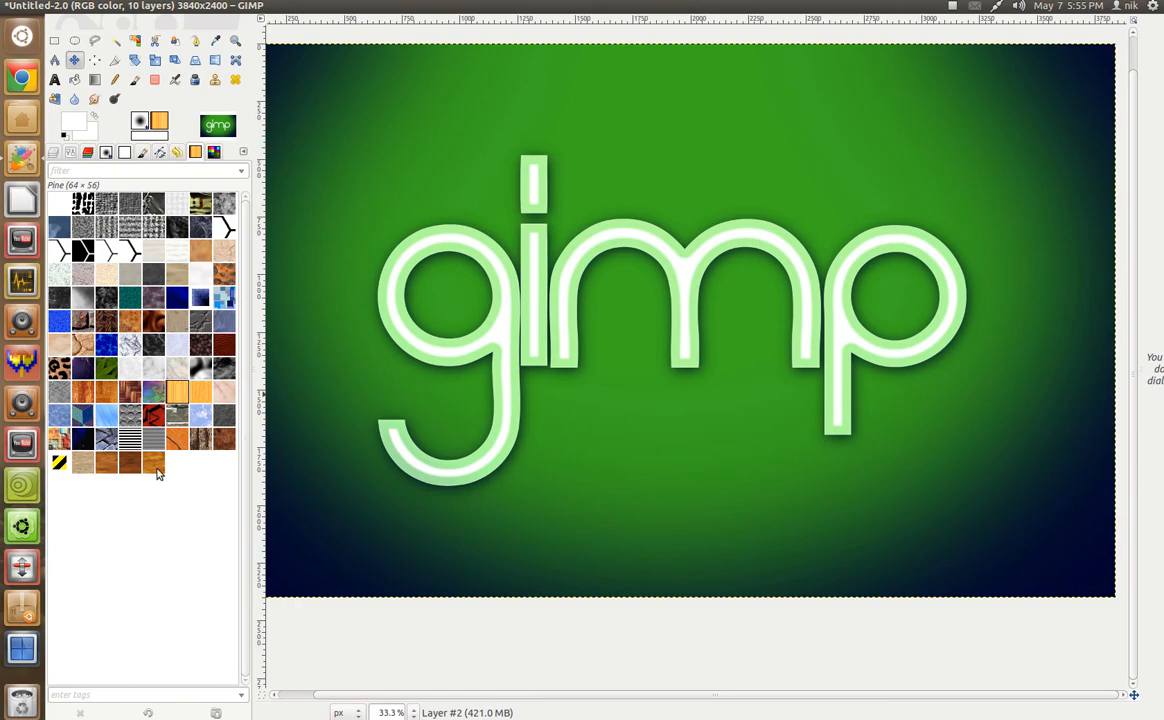
drag(130, 441, 572, 504)
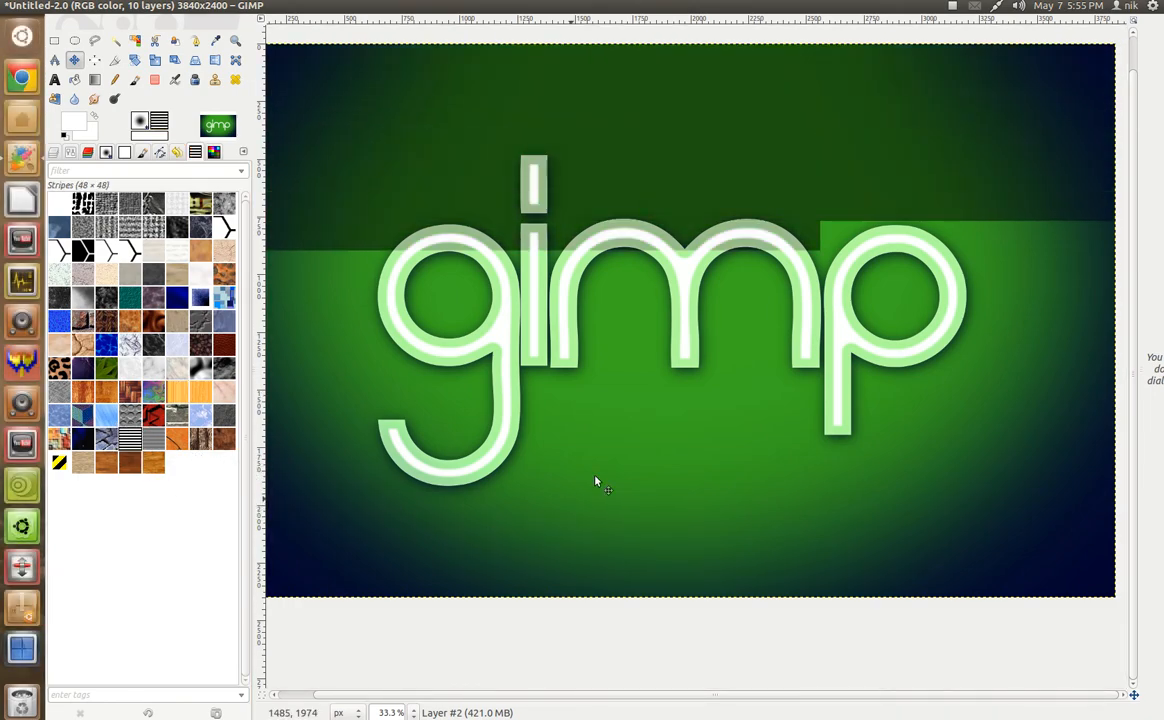
scroll(585, 418, up, 8)
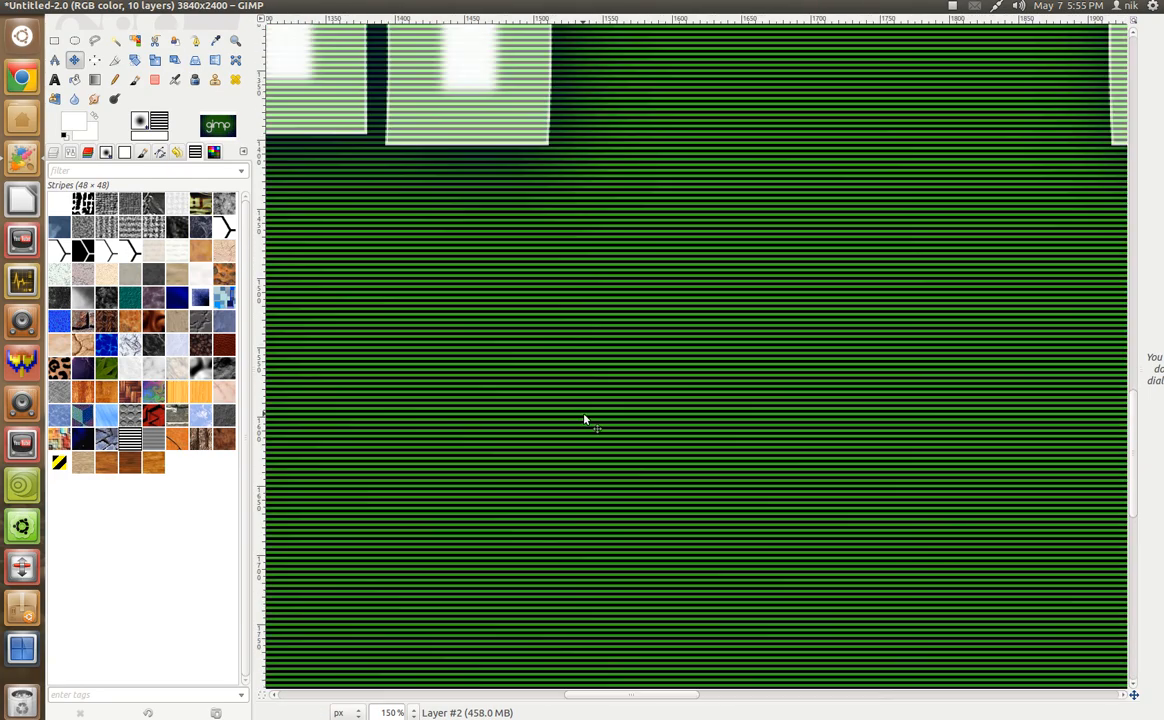
scroll(585, 417, down, 8)
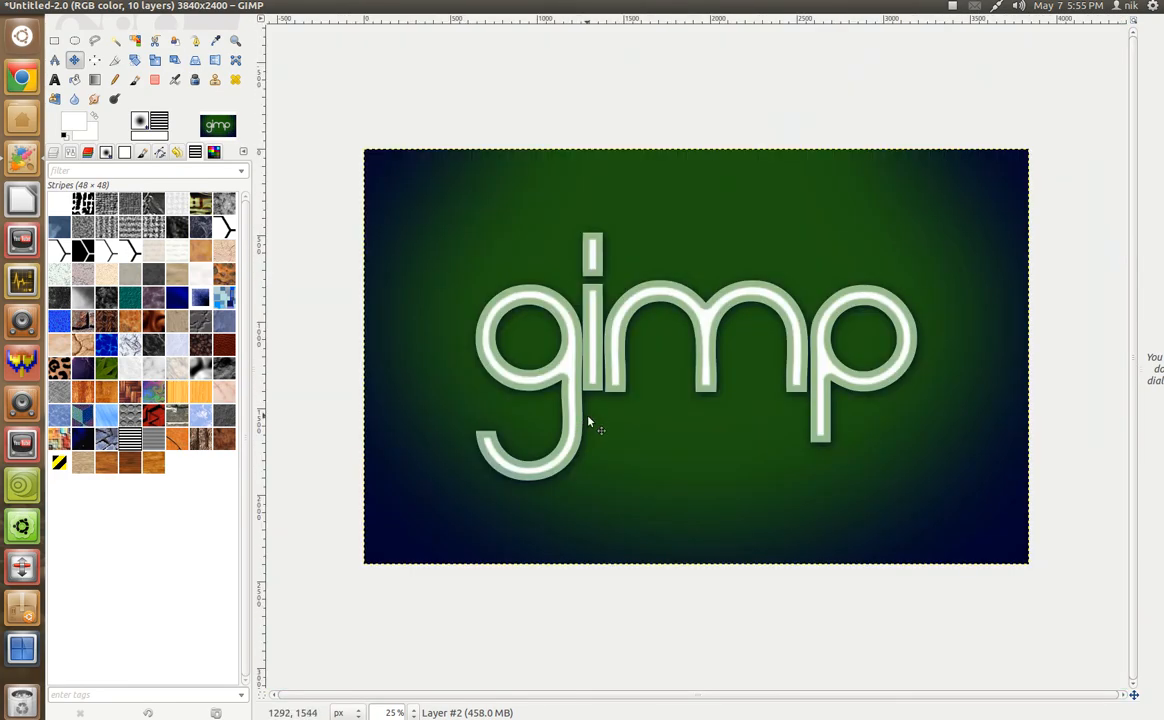
scroll(587, 421, up, 2)
drag(683, 456, 676, 404)
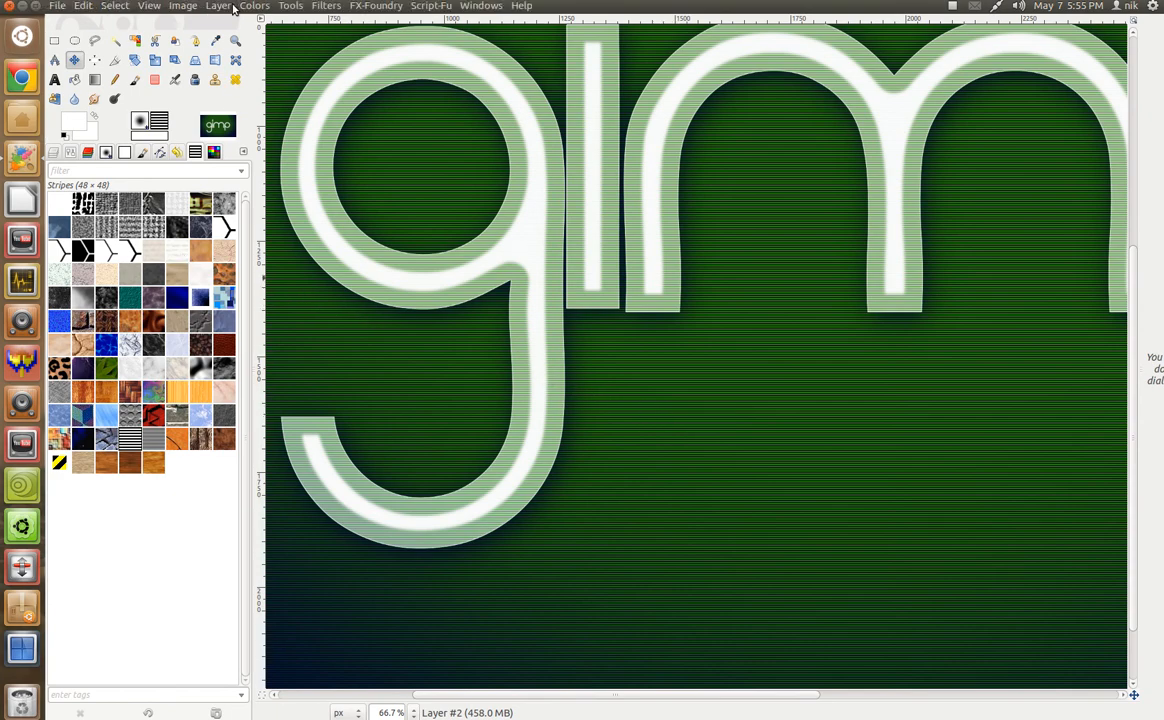
Set the striped "Layer #2" to Soft light blending at 69.0 opacity and inspect the stripes up close
click(53, 152)
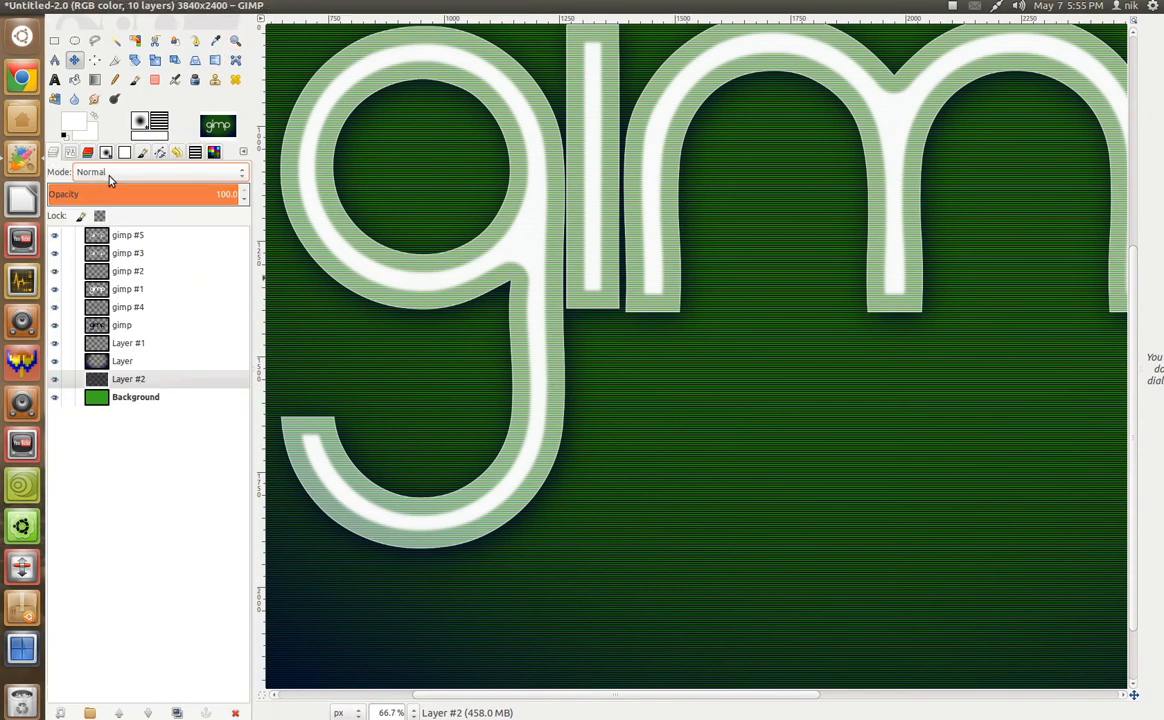
drag(151, 193, 118, 178)
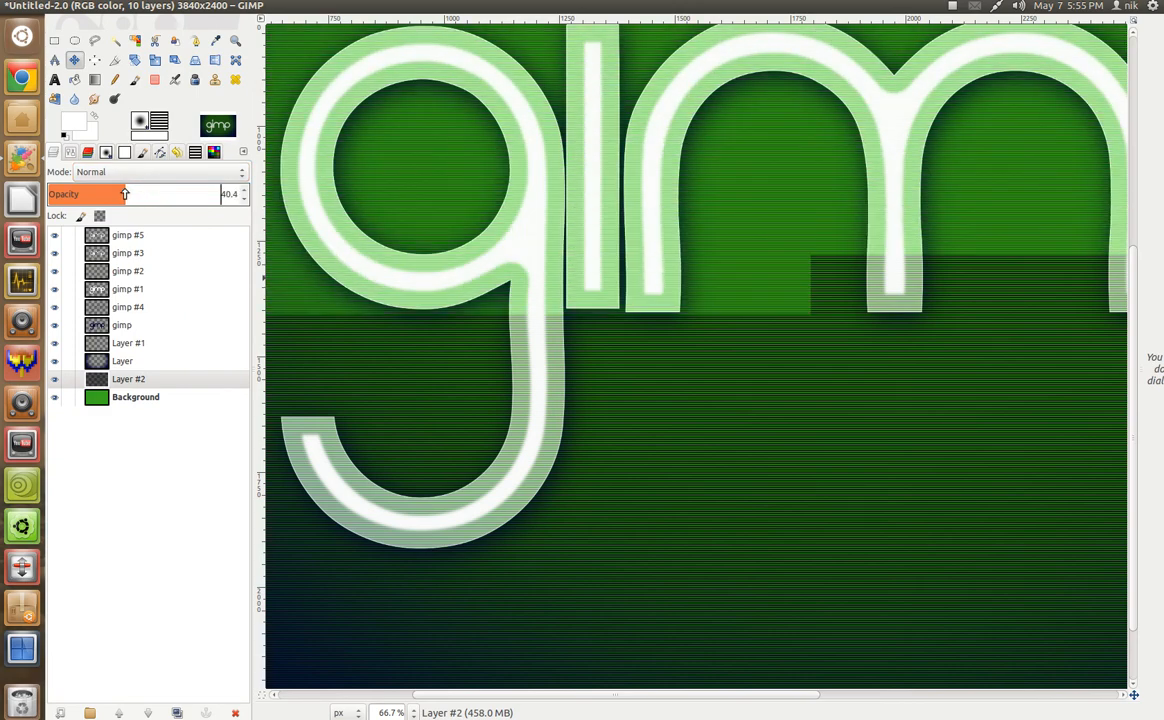
click(165, 178)
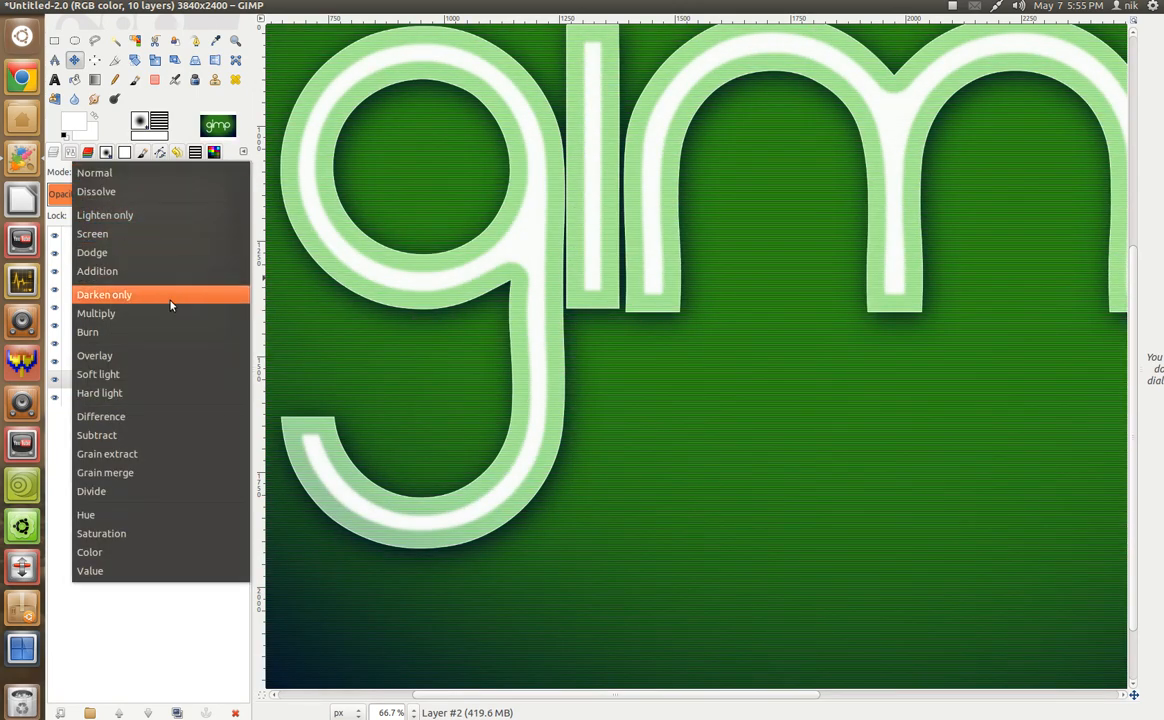
click(176, 385)
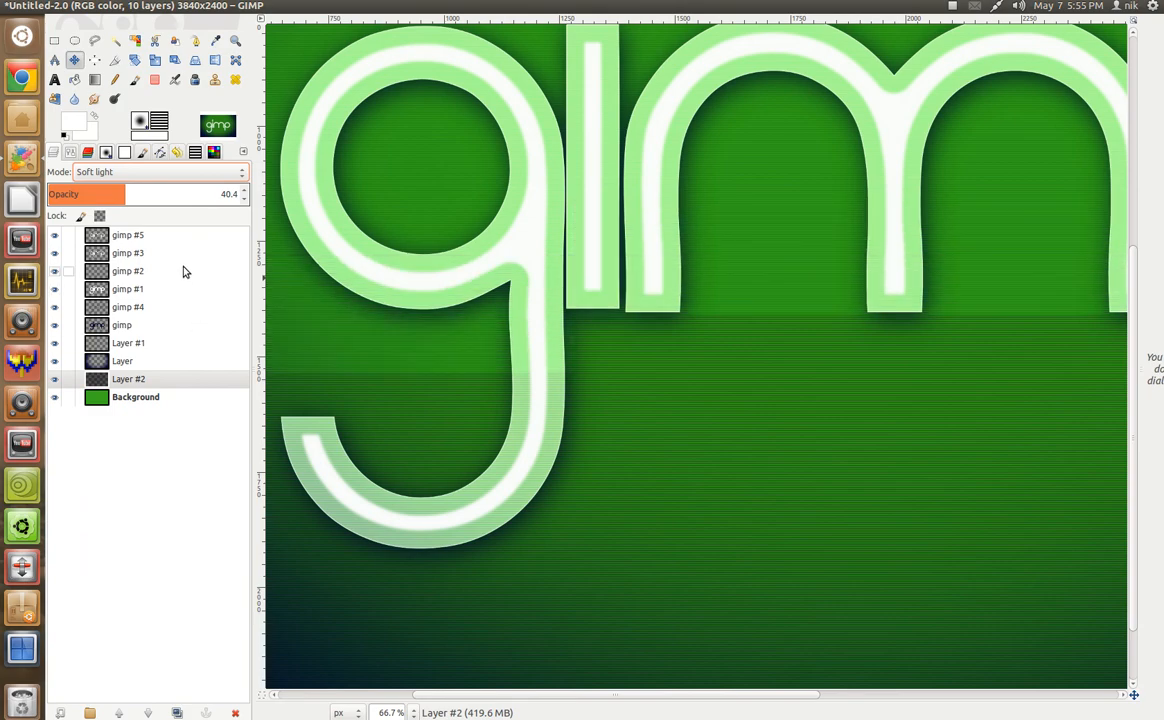
drag(155, 198, 179, 193)
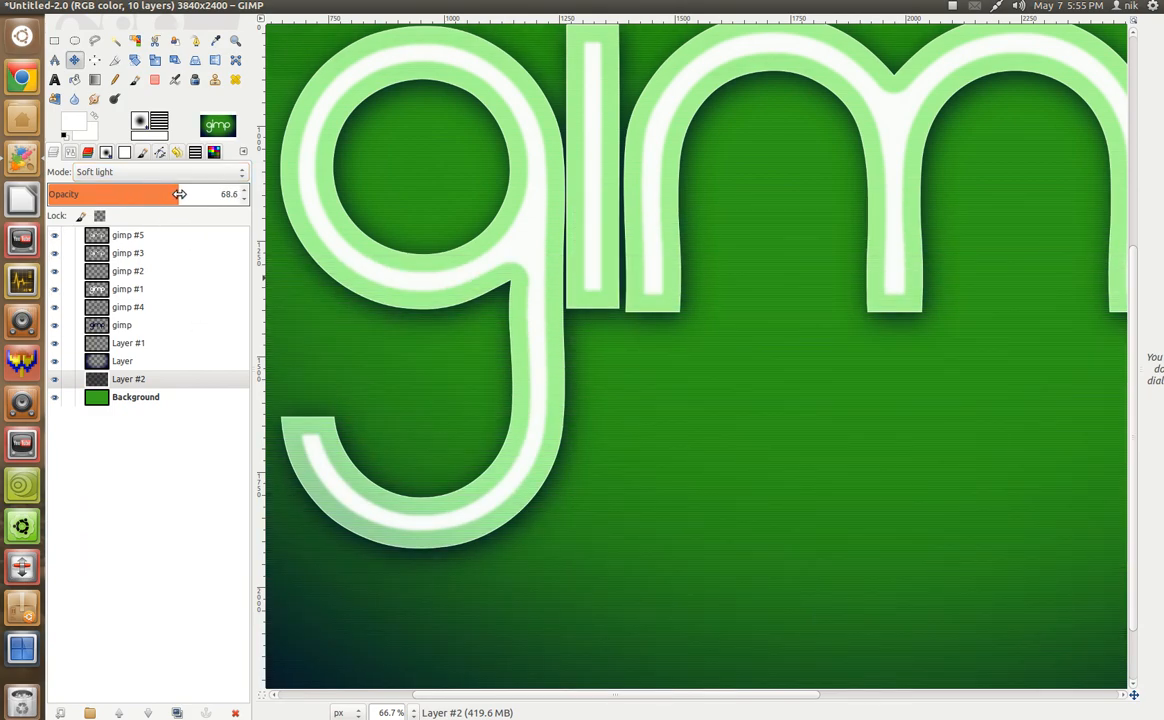
ctrl+scroll(441, 373, up, 4)
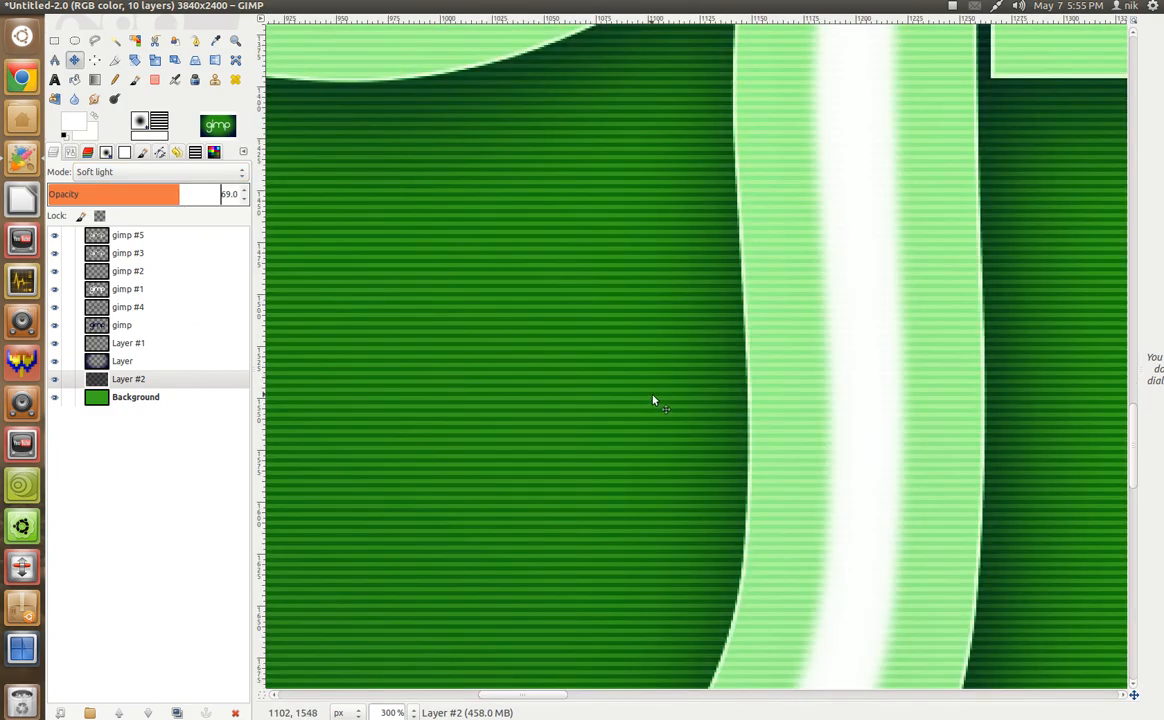
ctrl+scroll(655, 401, down, 4)
ctrl+scroll(662, 403, up, 6)
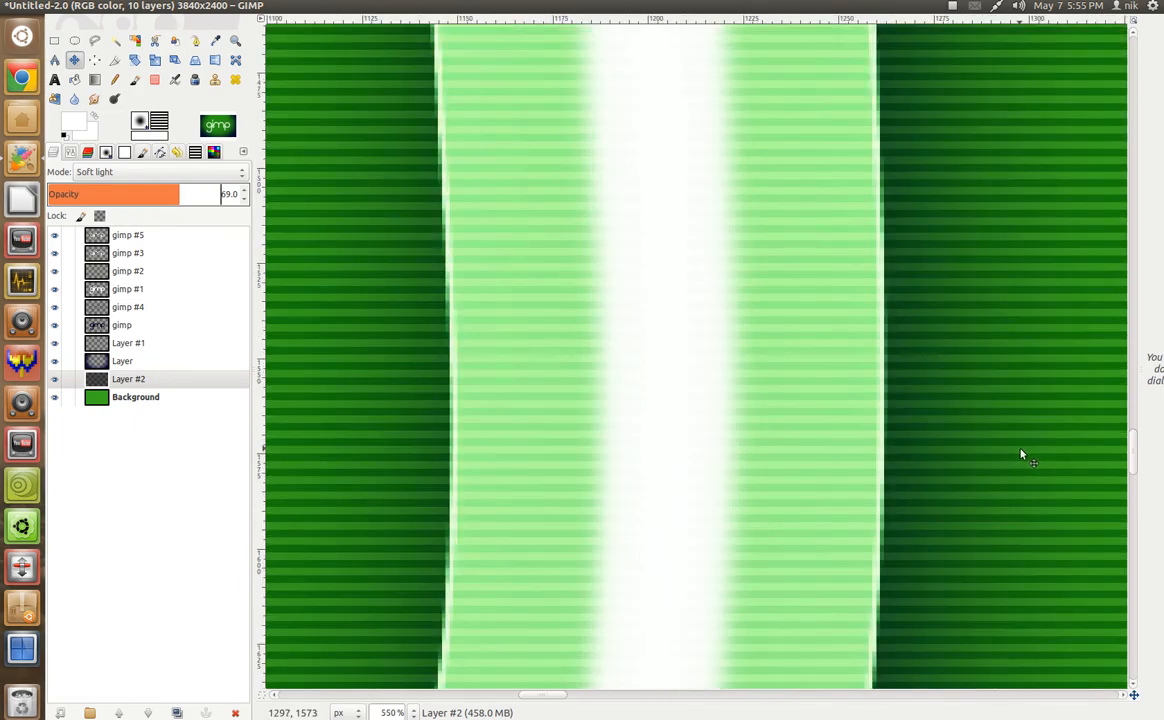
Lower the opacity of the Grain merge layer "gimp #1" to 58.8
ctrl+scroll(1021, 455, down, 4)
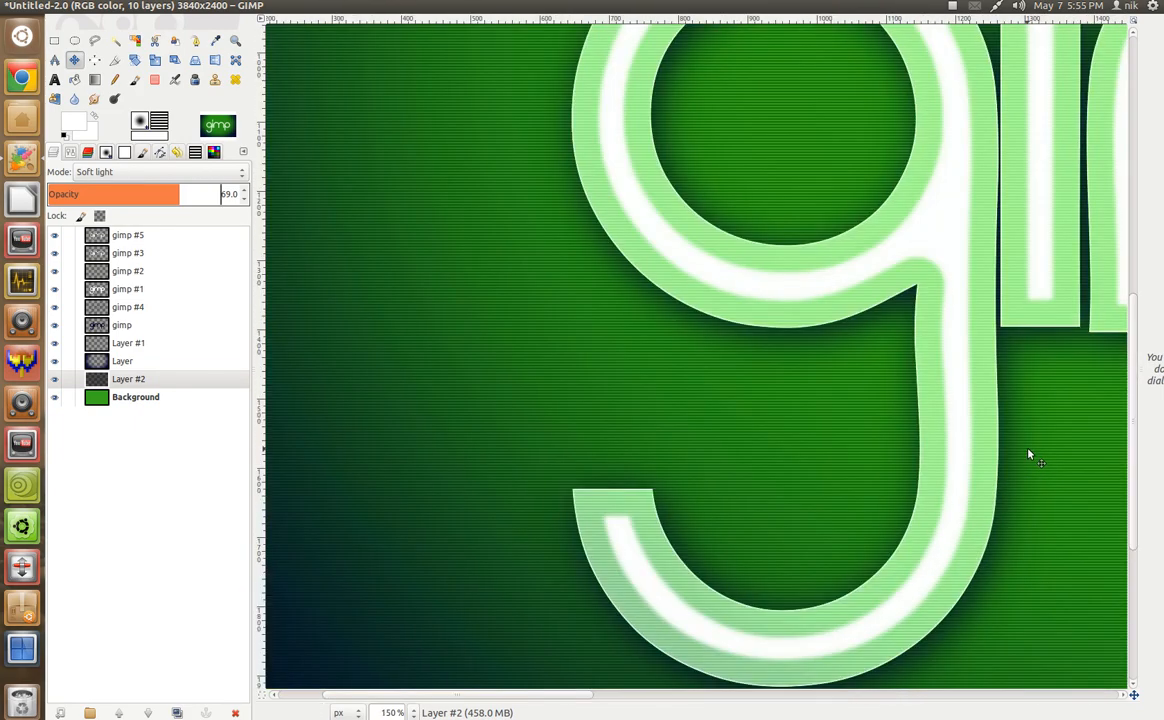
ctrl+scroll(1028, 454, down, 2)
drag(1029, 448, 662, 457)
drag(968, 423, 775, 490)
click(160, 289)
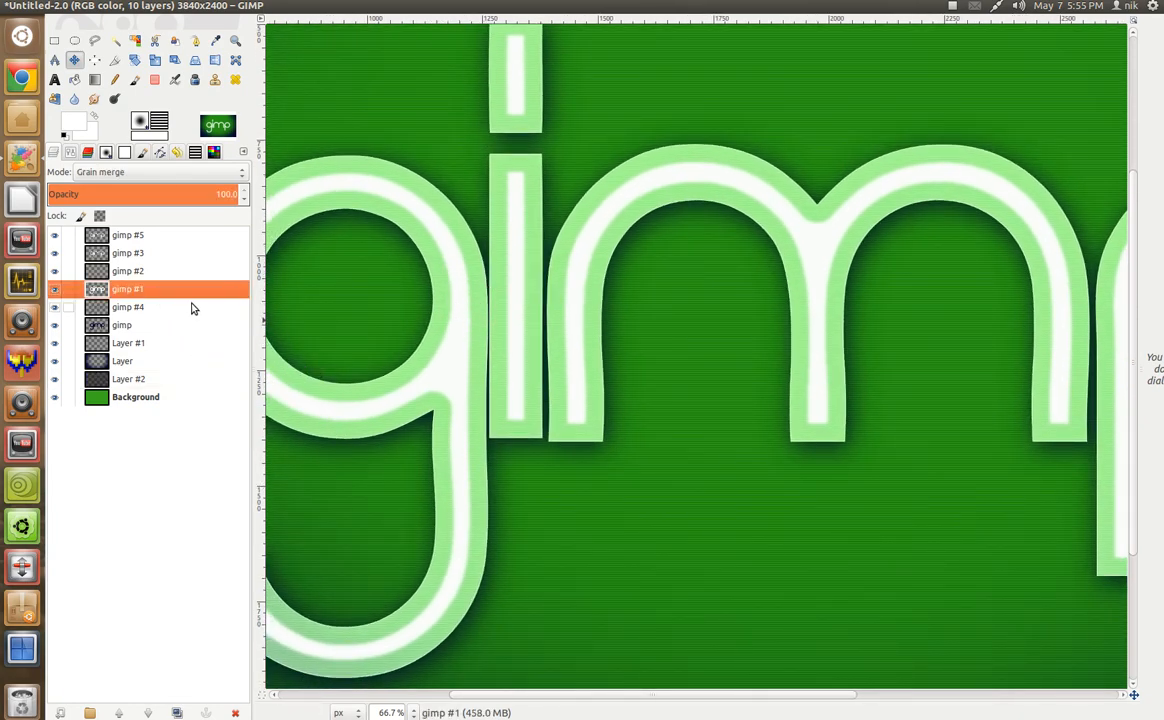
click(172, 195)
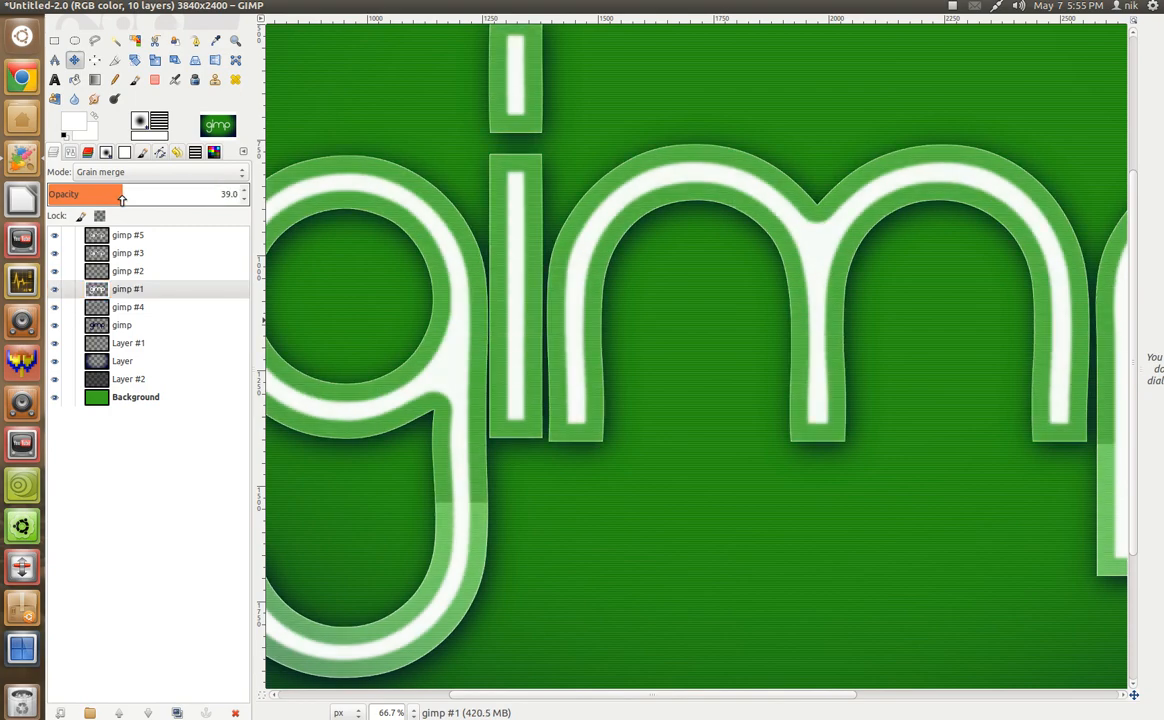
click(159, 197)
scroll(622, 430, up, 4)
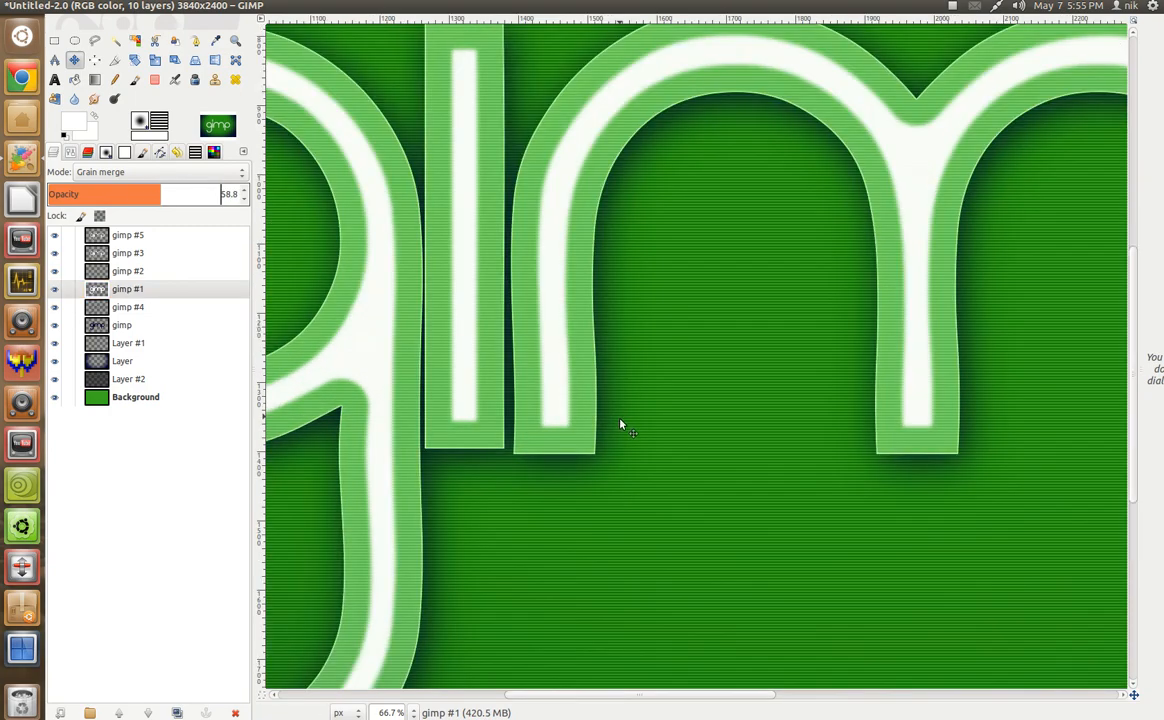
scroll(622, 430, down, 7)
scroll(622, 430, up, 3)
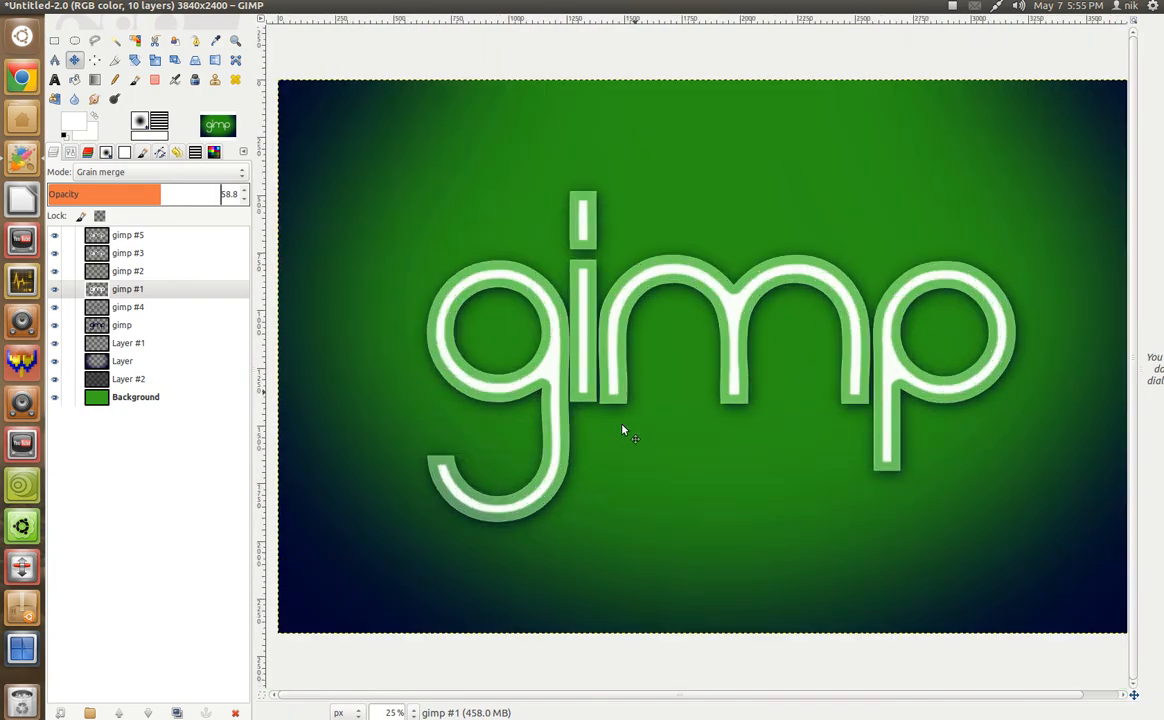
Select the Background layer and set the foreground color to light blue
click(170, 397)
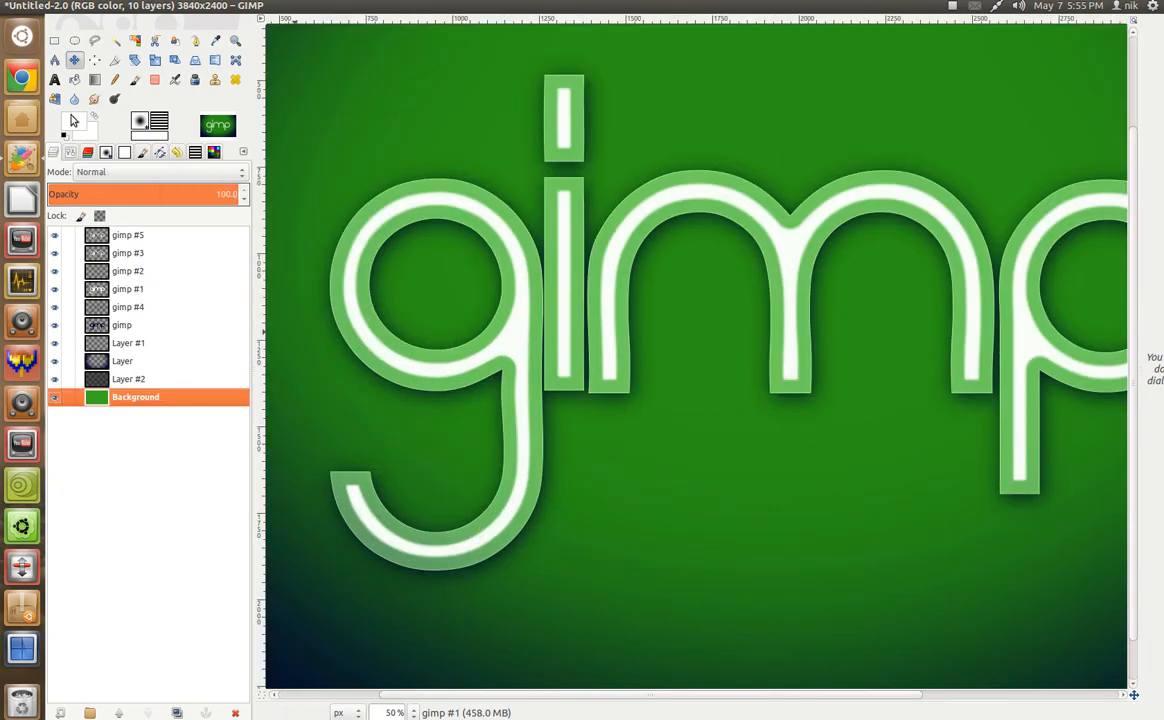
click(70, 118)
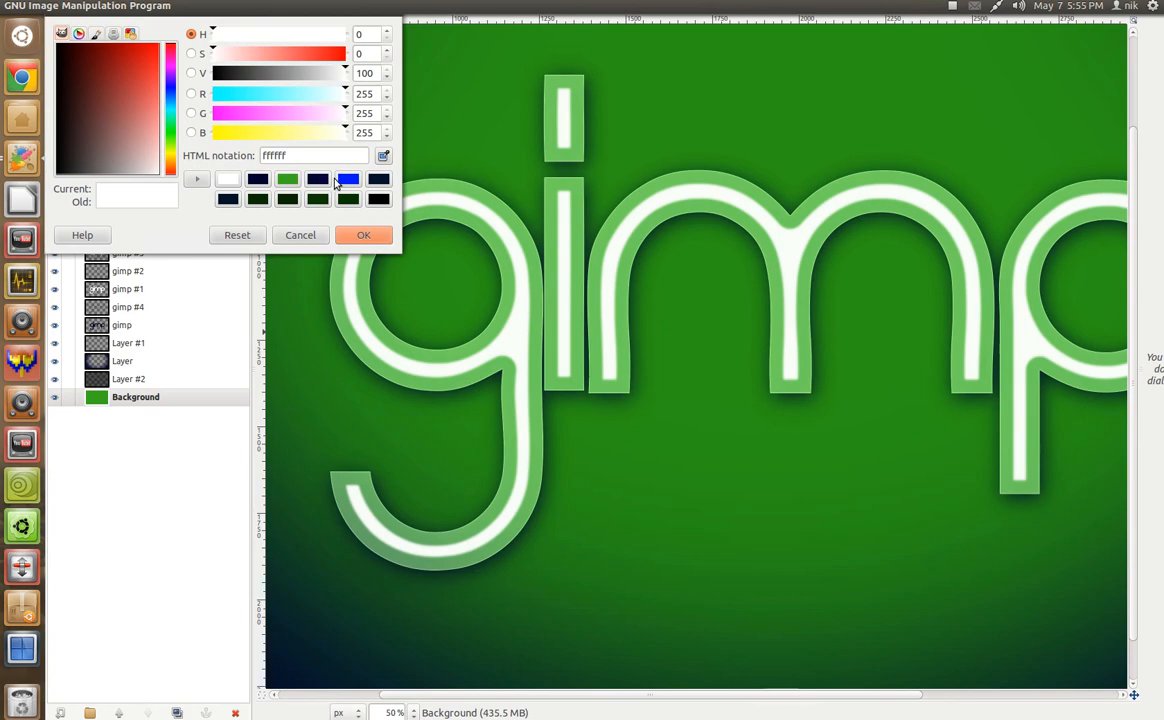
click(344, 181)
drag(148, 119, 173, 108)
click(172, 103)
click(360, 236)
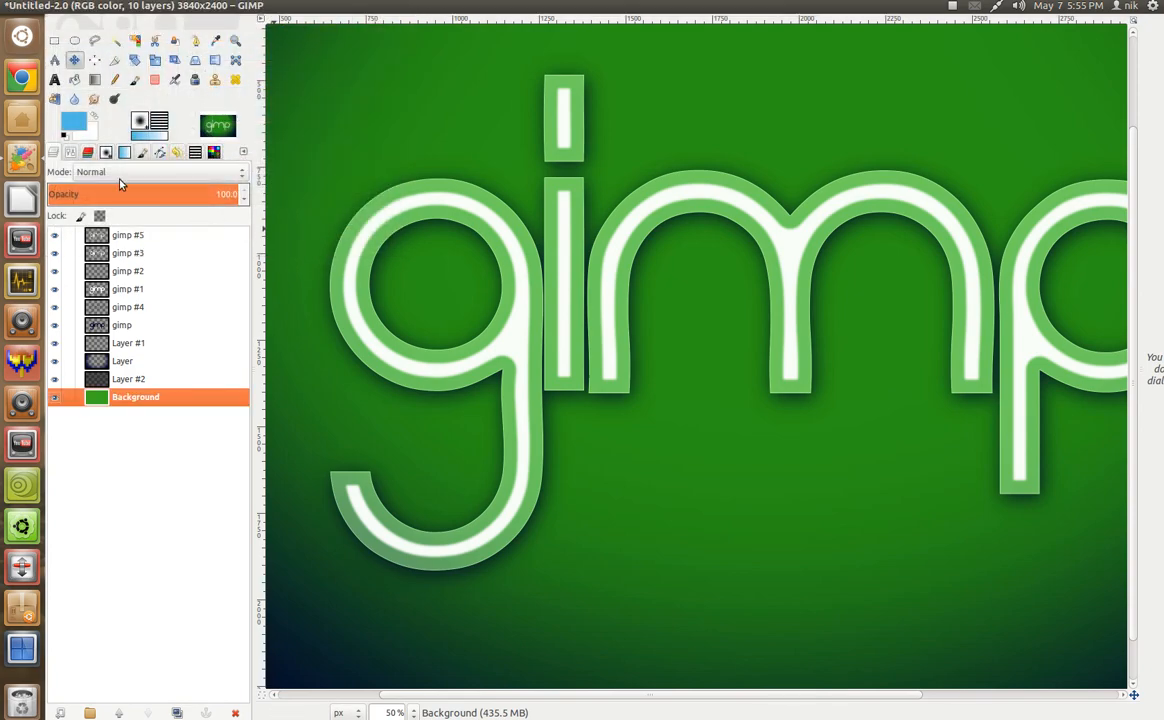
Fill the Background layer with the light blue foreground color and inspect the recolored wallpaper
drag(75, 127, 420, 90)
scroll(769, 416, up, 4)
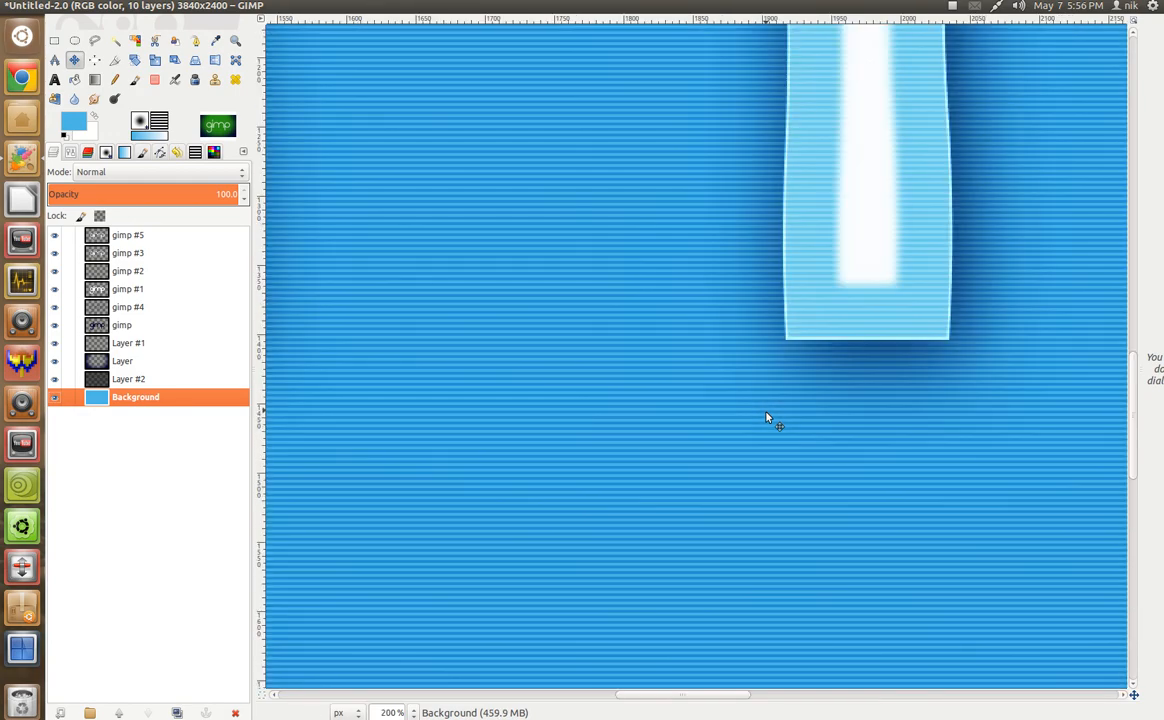
scroll(769, 416, down, 5)
scroll(769, 416, up, 2)
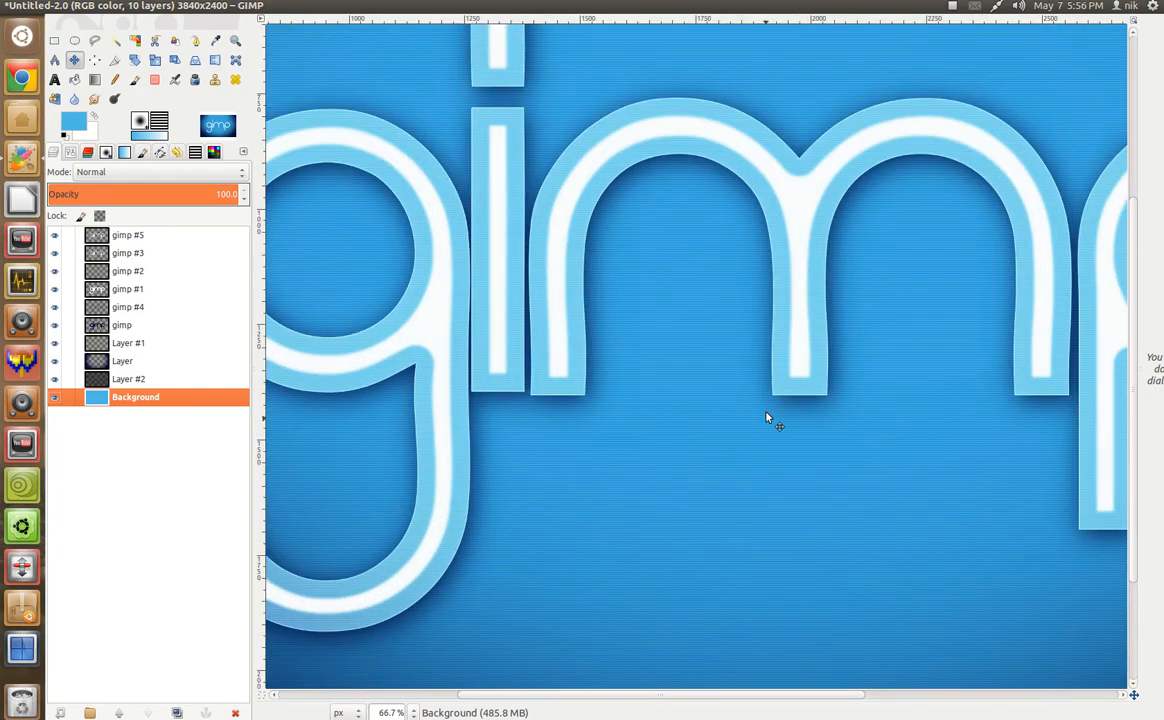
scroll(769, 416, down, 3)
scroll(769, 418, up, 2)
scroll(769, 418, down, 1)
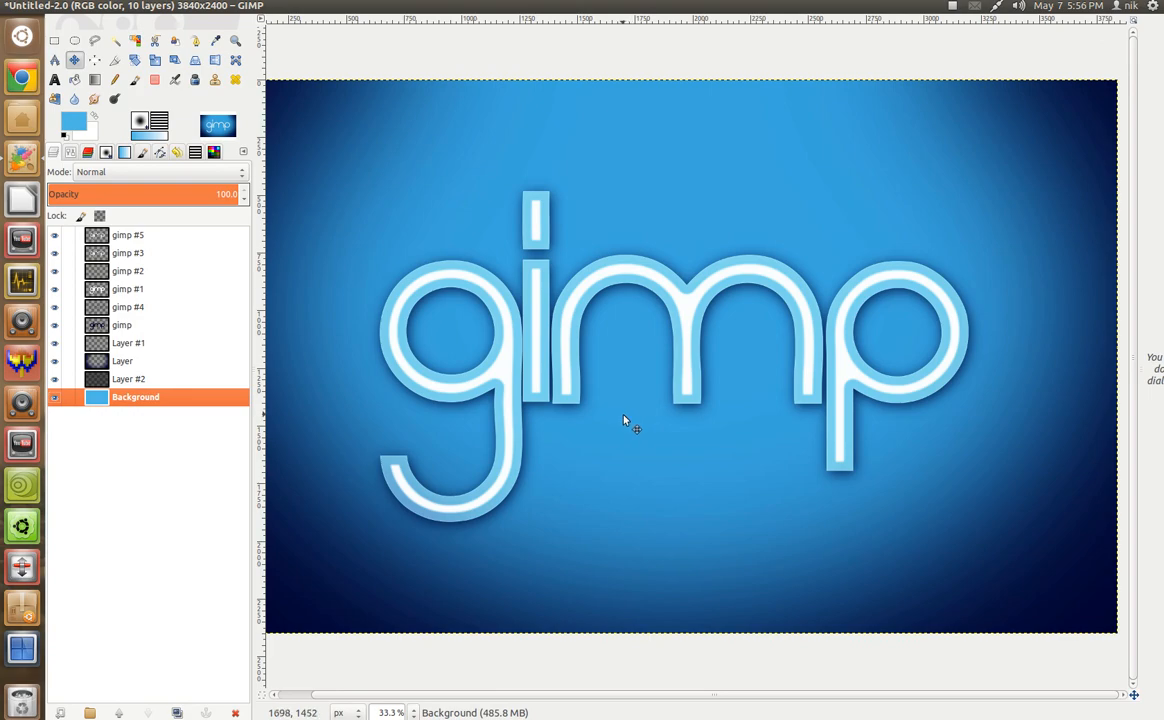
drag(690, 4, 711, 120)
click(952, 6)
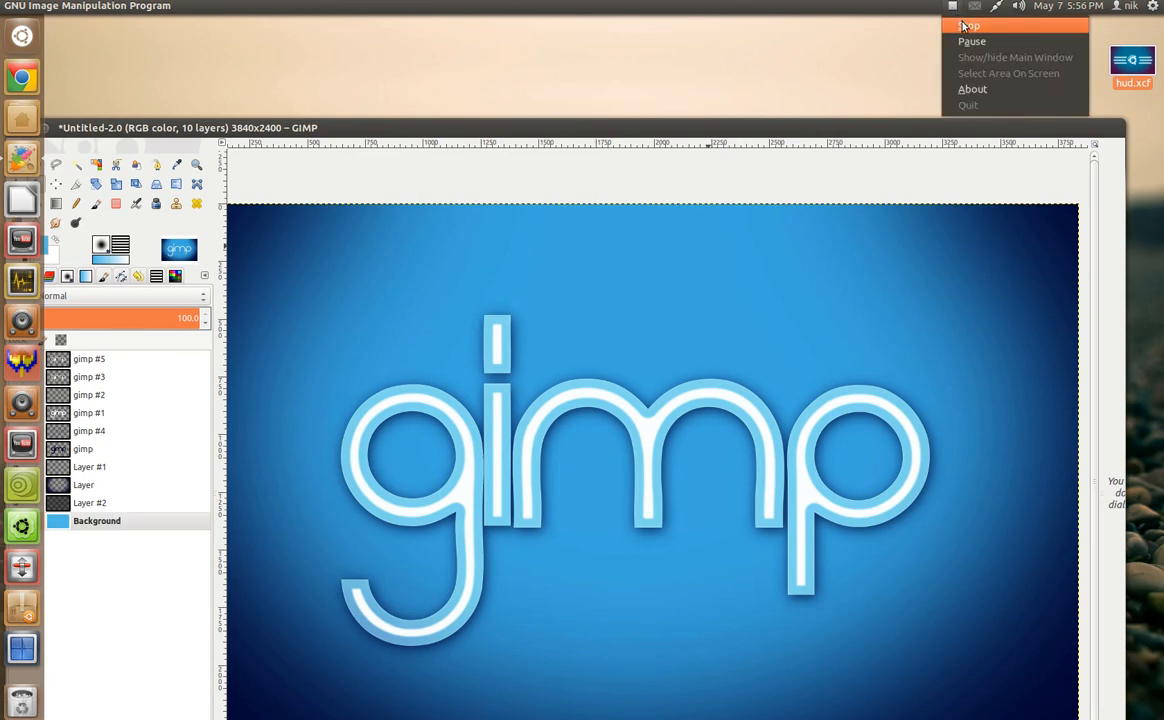